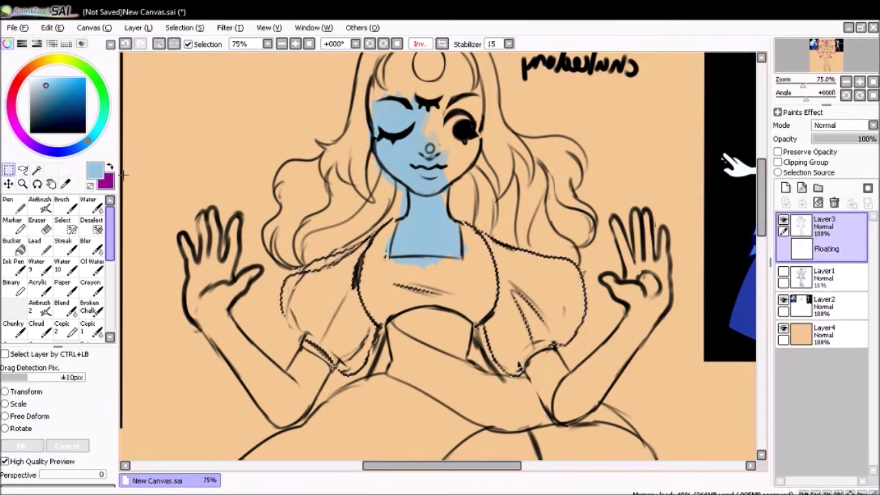
- Confirm the sleeve transform and paint the rest of the face light blue on Layer2 with the Chunky brush
{"action": "left_click", "coordinate": [42, 442]}
{"action": "left_click", "coordinate": [824, 280]}
{"action": "left_click", "coordinate": [12, 327]}
{"action": "mouse_move", "coordinate": [453, 179]}
{"action": "left_mouse_down"}
{"action": "mouse_move", "coordinate": [402, 68]}
{"action": "mouse_move", "coordinate": [482, 124]}
{"action": "left_mouse_up"}
{"action": "scroll", "coordinate": [500, 177], "scroll_direction": "up", "scroll_amount": 2}
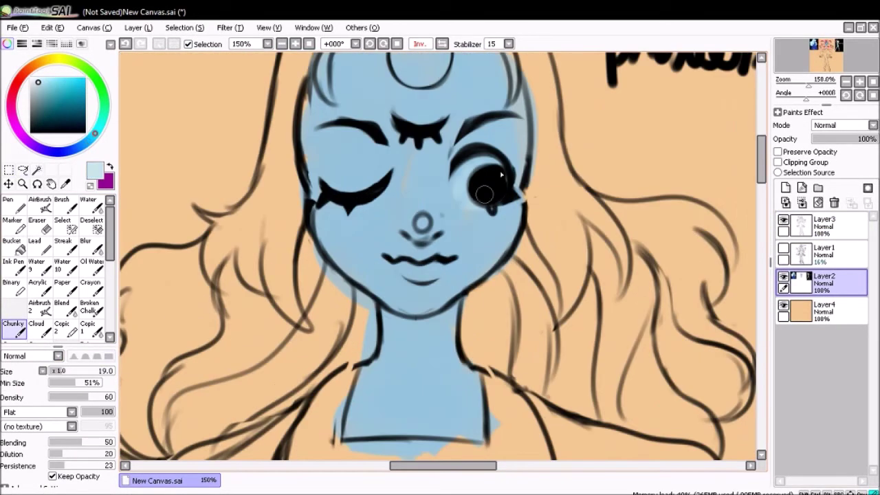
- Paint the white of the open eye pale blue and the forehead gem lavender with pale streaks
{"action": "left_click_drag", "start_coordinate": [486, 203], "coordinate": [458, 175]}
{"action": "scroll", "coordinate": [457, 175], "scroll_direction": "up", "scroll_amount": 2}
{"action": "left_click_drag", "start_coordinate": [413, 131], "coordinate": [443, 131]}
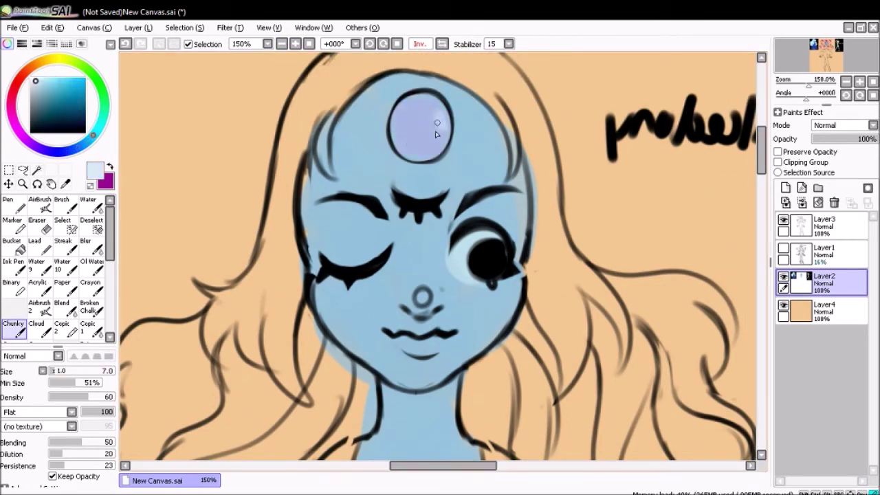
{"action": "left_click", "coordinate": [436, 135], "text": "alt"}
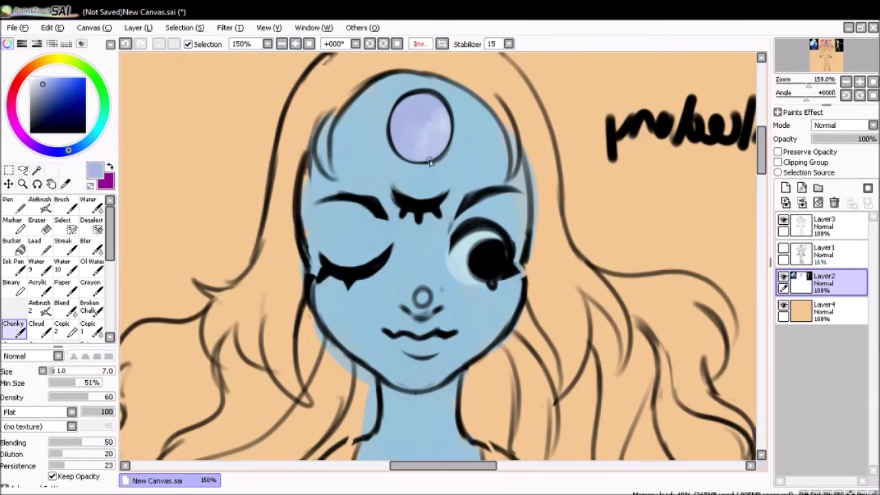
- Paint soft violet-blue eyeshadow on the closed eyelid and above the open eye
{"action": "left_click_drag", "start_coordinate": [323, 234], "coordinate": [385, 239]}
{"action": "left_click_drag", "start_coordinate": [475, 216], "coordinate": [520, 206]}
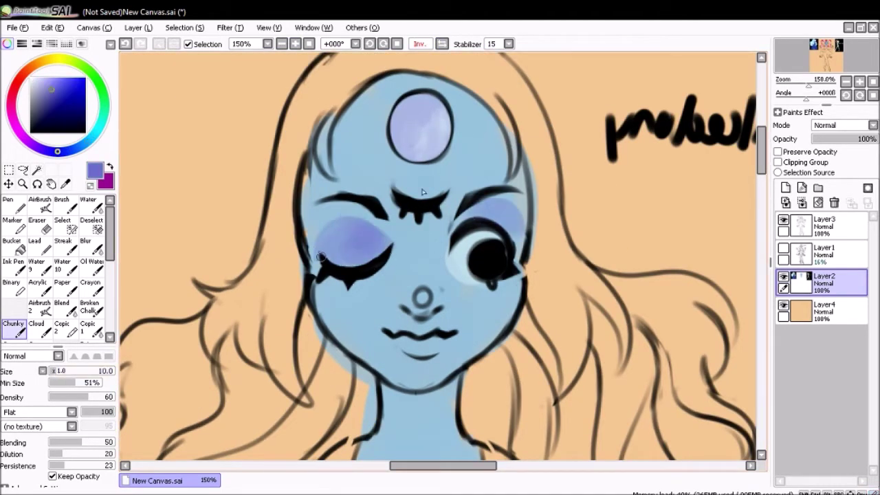
{"action": "left_click", "coordinate": [524, 212], "text": "alt"}
- Blend pink blush over the nose, cheeks and forehead eyelid, and tint the lower lip mauve
{"action": "key", "text": "h"}
{"action": "mouse_move", "coordinate": [429, 289]}
{"action": "left_mouse_down"}
{"action": "mouse_move", "coordinate": [452, 295]}
{"action": "mouse_move", "coordinate": [463, 231]}
{"action": "mouse_move", "coordinate": [405, 200]}
{"action": "mouse_move", "coordinate": [474, 180]}
{"action": "left_mouse_up"}
{"action": "left_click", "coordinate": [492, 227], "text": "alt"}
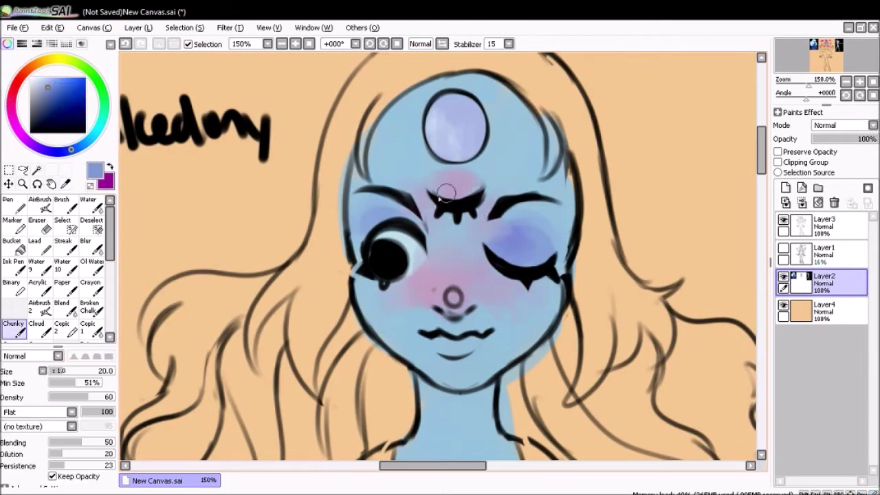
{"action": "key", "text": "["}
{"action": "key", "text": "["}
{"action": "left_click", "coordinate": [460, 173], "text": "alt"}
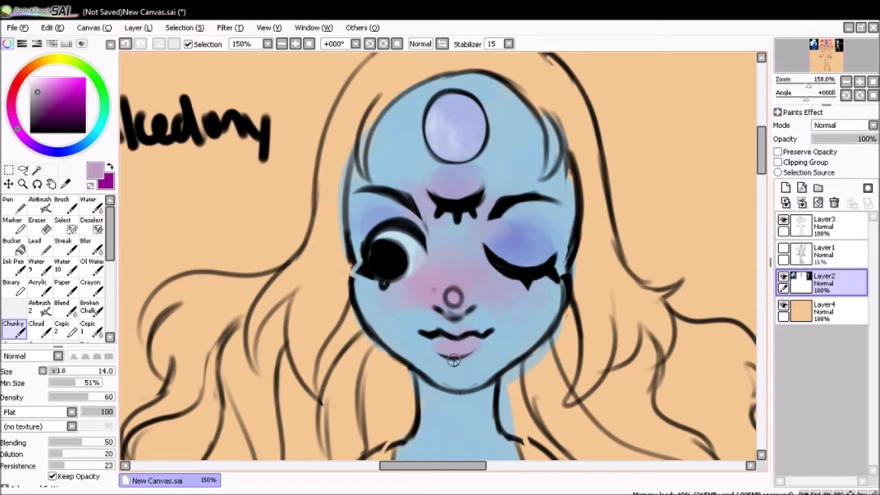
- Shade the neck beneath the chin with a soft periwinkle tone
{"action": "scroll", "coordinate": [454, 361], "scroll_direction": "down", "scroll_amount": 3}
{"action": "scroll", "coordinate": [436, 191], "scroll_direction": "up", "scroll_amount": 1}
{"action": "left_click", "coordinate": [436, 279], "text": "alt"}
{"action": "mouse_move", "coordinate": [430, 272]}
{"action": "left_mouse_down"}
{"action": "mouse_move", "coordinate": [464, 280]}
{"action": "mouse_move", "coordinate": [464, 299]}
{"action": "left_mouse_up"}
- Choose a light pink and paint the base colour of the hair on both sides of the face
{"action": "key", "text": "minus"}
{"action": "key", "text": "minus"}
{"action": "key", "text": "minus"}
{"action": "left_click", "coordinate": [295, 43]}
{"action": "left_click", "coordinate": [44, 83]}
{"action": "left_click", "coordinate": [14, 122]}
{"action": "mouse_move", "coordinate": [323, 302]}
{"action": "left_mouse_down"}
{"action": "mouse_move", "coordinate": [333, 225]}
{"action": "mouse_move", "coordinate": [380, 185]}
{"action": "mouse_move", "coordinate": [384, 204]}
{"action": "mouse_move", "coordinate": [471, 101]}
{"action": "mouse_move", "coordinate": [526, 231]}
{"action": "left_mouse_up"}
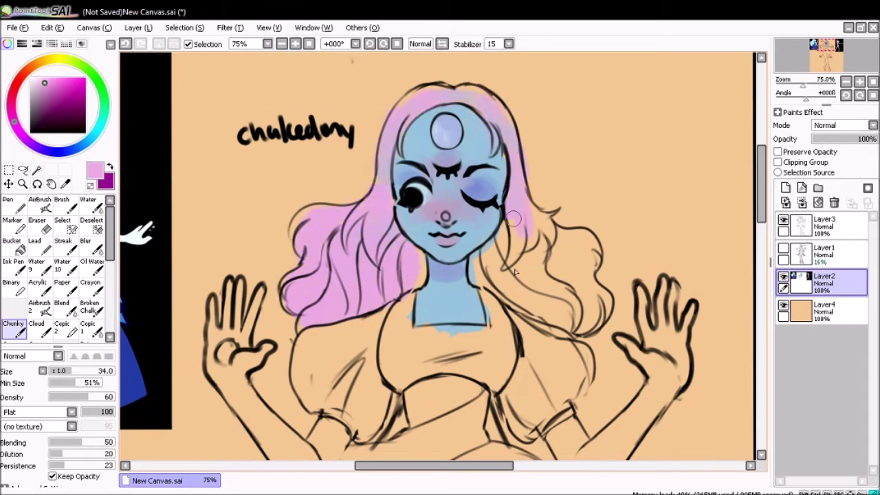
{"action": "left_click_drag", "start_coordinate": [481, 214], "coordinate": [591, 326]}
- Shade the inner hair strands beside the neck and through the curls with muted violet
{"action": "left_click", "coordinate": [506, 280], "text": "alt"}
{"action": "left_click_drag", "start_coordinate": [378, 234], "coordinate": [402, 275]}
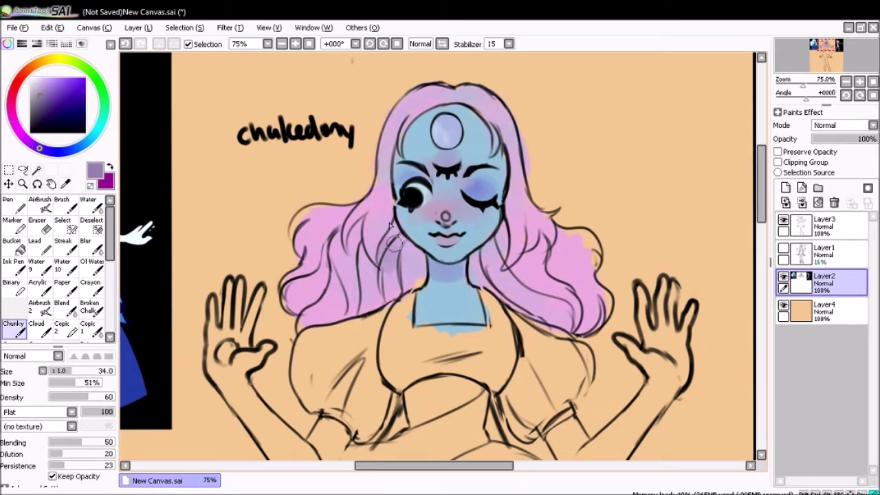
{"action": "left_click_drag", "start_coordinate": [420, 227], "coordinate": [365, 292]}
{"action": "left_click_drag", "start_coordinate": [344, 227], "coordinate": [337, 313]}
{"action": "left_click_drag", "start_coordinate": [502, 234], "coordinate": [584, 313]}
{"action": "left_click", "coordinate": [559, 274], "text": "alt"}
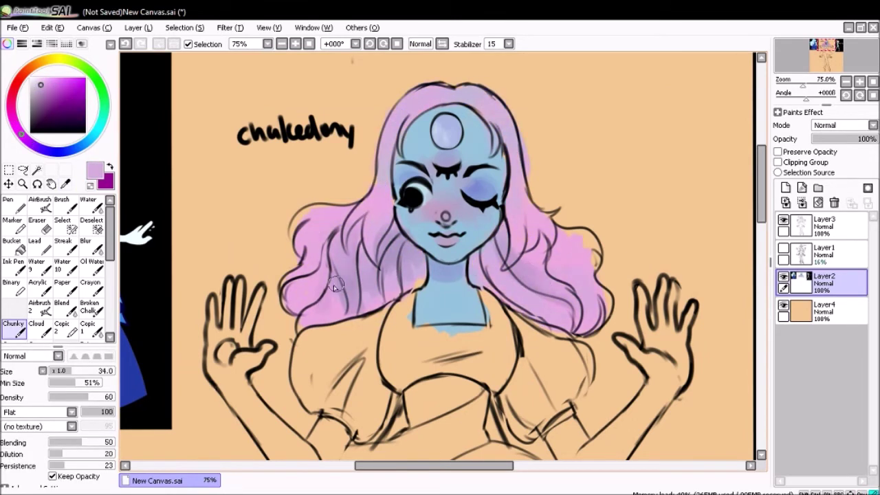
- Paint the dress bodice turquoise, blending greener teal into its lower part
{"action": "left_click", "coordinate": [434, 272], "text": "alt"}
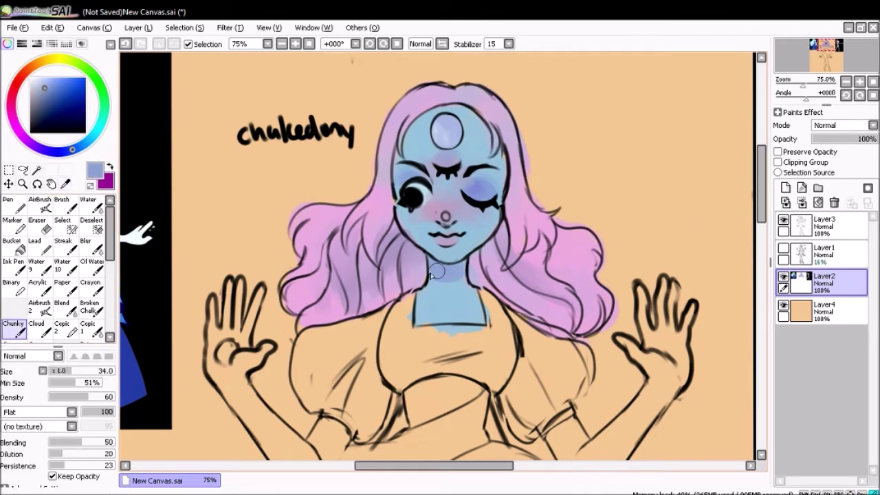
{"action": "scroll", "coordinate": [693, 160], "scroll_direction": "down", "scroll_amount": 3}
{"action": "key", "text": "ctrl+minus"}
{"action": "left_click", "coordinate": [95, 133]}
{"action": "left_click", "coordinate": [66, 81]}
{"action": "mouse_move", "coordinate": [421, 234]}
{"action": "left_mouse_down"}
{"action": "mouse_move", "coordinate": [412, 211]}
{"action": "mouse_move", "coordinate": [469, 209]}
{"action": "left_mouse_up"}
{"action": "mouse_move", "coordinate": [425, 254]}
{"action": "left_mouse_down"}
{"action": "mouse_move", "coordinate": [413, 253]}
{"action": "mouse_move", "coordinate": [474, 250]}
{"action": "left_mouse_up"}
{"action": "left_click", "coordinate": [440, 256], "text": "alt"}
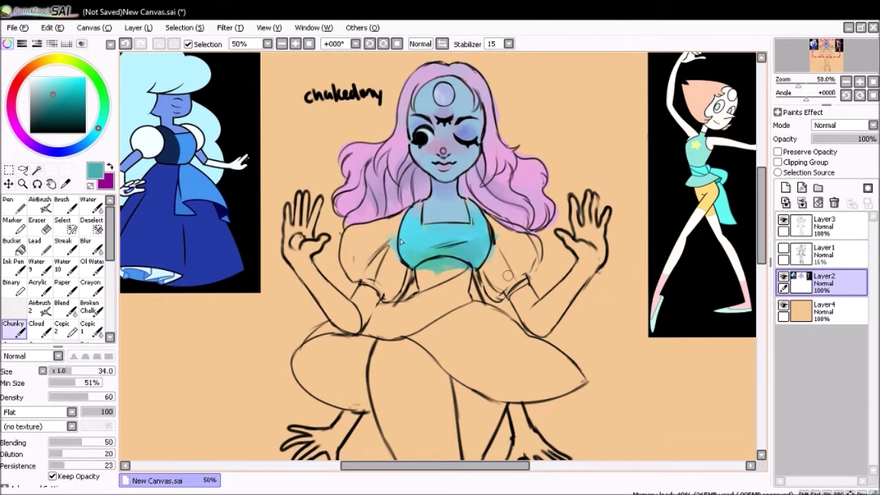
- Paint the midriff and the large overskirt panel with the blue sampled from the reference dress
{"action": "left_click", "coordinate": [148, 275], "text": "alt"}
{"action": "mouse_move", "coordinate": [423, 272]}
{"action": "left_mouse_down"}
{"action": "mouse_move", "coordinate": [446, 282]}
{"action": "mouse_move", "coordinate": [440, 268]}
{"action": "left_mouse_up"}
{"action": "mouse_move", "coordinate": [440, 309]}
{"action": "left_mouse_down"}
{"action": "mouse_move", "coordinate": [458, 340]}
{"action": "mouse_move", "coordinate": [508, 385]}
{"action": "mouse_move", "coordinate": [393, 297]}
{"action": "left_mouse_up"}
{"action": "left_click_drag", "start_coordinate": [483, 338], "coordinate": [585, 385]}
- Blend turquoise from the bodice into the blue overskirt panel and smooth it toward the waist
{"action": "left_click", "coordinate": [447, 241], "text": "alt"}
{"action": "left_click_drag", "start_coordinate": [436, 323], "coordinate": [522, 390]}
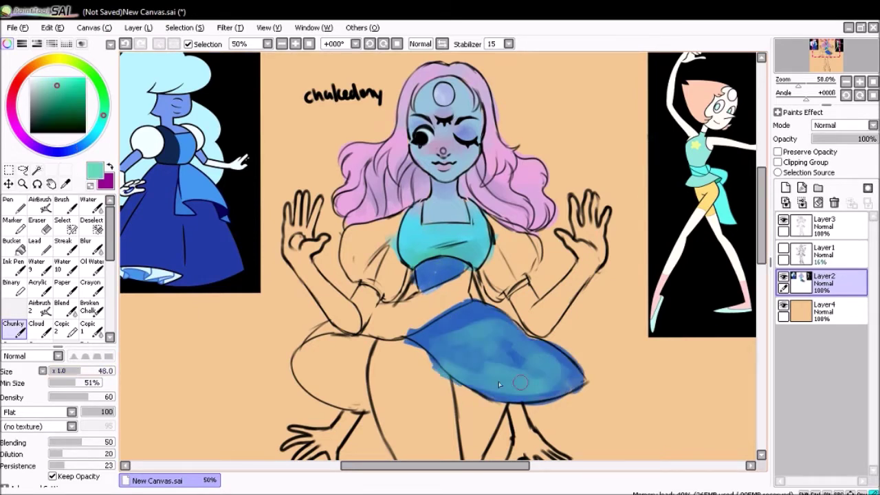
{"action": "left_click", "coordinate": [522, 390], "text": "alt"}
{"action": "left_click_drag", "start_coordinate": [495, 330], "coordinate": [405, 332]}
- Paint the diagonal waist sash sky blue and the smaller side of the skirt teal green
{"action": "left_click", "coordinate": [154, 137], "text": "alt"}
{"action": "mouse_move", "coordinate": [467, 279]}
{"action": "left_mouse_down"}
{"action": "mouse_move", "coordinate": [413, 317]}
{"action": "mouse_move", "coordinate": [344, 333]}
{"action": "mouse_move", "coordinate": [358, 399]}
{"action": "mouse_move", "coordinate": [301, 354]}
{"action": "left_mouse_up"}
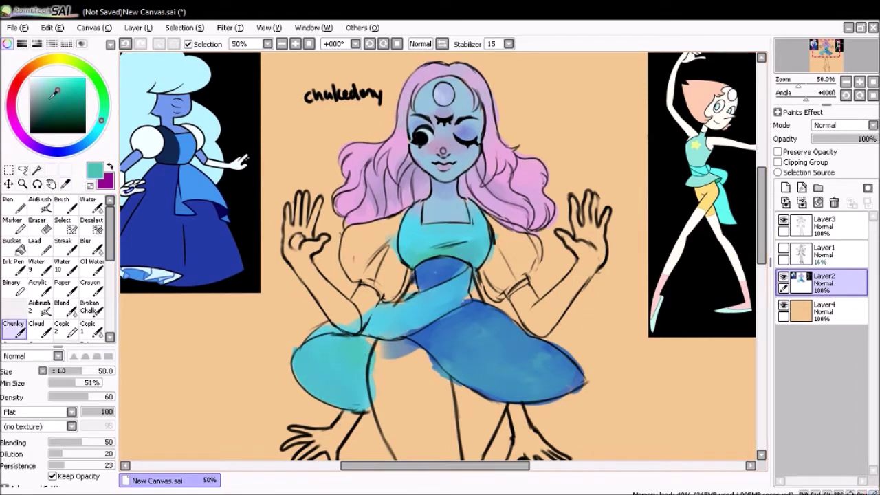
{"action": "left_click", "coordinate": [347, 343], "text": "alt"}
{"action": "left_click_drag", "start_coordinate": [357, 371], "coordinate": [332, 352]}
- Paint both puffed sleeves mint green and shade their folds with blue
{"action": "left_click", "coordinate": [49, 81]}
{"action": "mouse_move", "coordinate": [392, 237]}
{"action": "left_mouse_down"}
{"action": "mouse_move", "coordinate": [361, 272]}
{"action": "mouse_move", "coordinate": [347, 251]}
{"action": "left_mouse_up"}
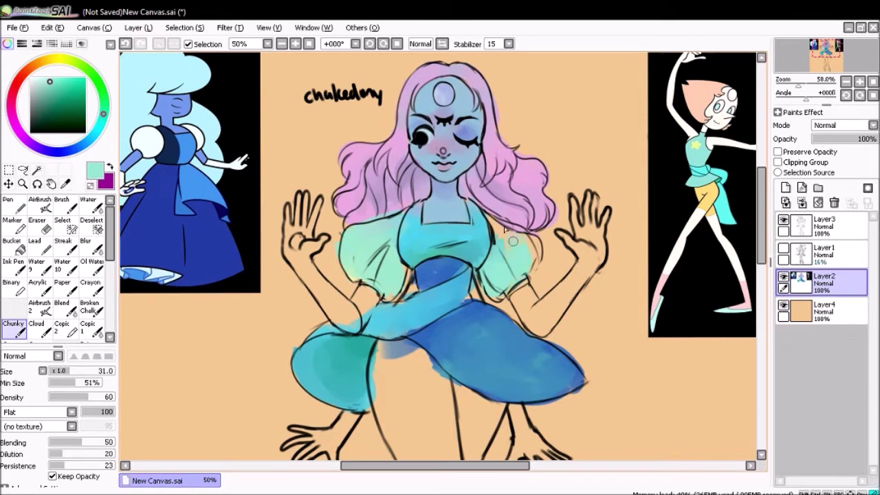
{"action": "left_click", "coordinate": [380, 259], "text": "alt"}
{"action": "left_click_drag", "start_coordinate": [380, 260], "coordinate": [393, 302]}
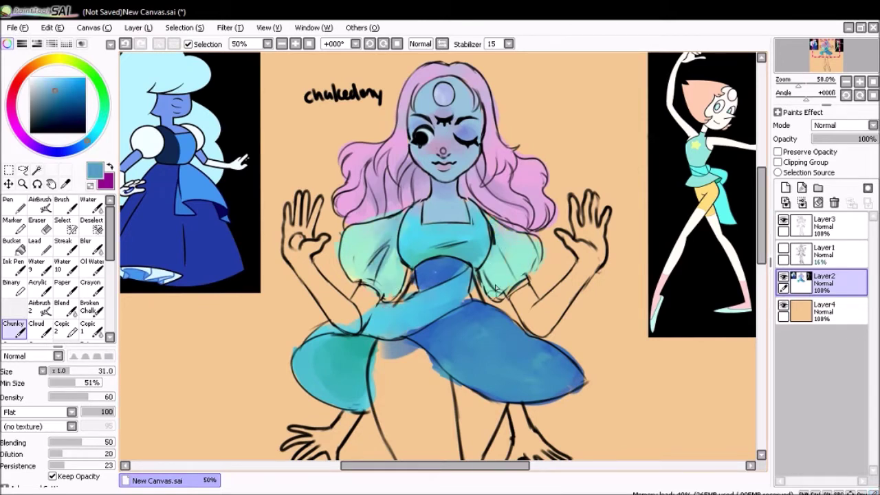
- Paint the raised arms light blue below the sleeves and pale mint on the gloves, with a violet palm gem
{"action": "scroll", "coordinate": [440, 261], "scroll_direction": "down", "scroll_amount": 3}
{"action": "scroll", "coordinate": [281, 222], "scroll_direction": "down", "scroll_amount": 1}
{"action": "left_click", "coordinate": [296, 43]}
{"action": "left_click", "coordinate": [295, 43]}
{"action": "left_click", "coordinate": [296, 43]}
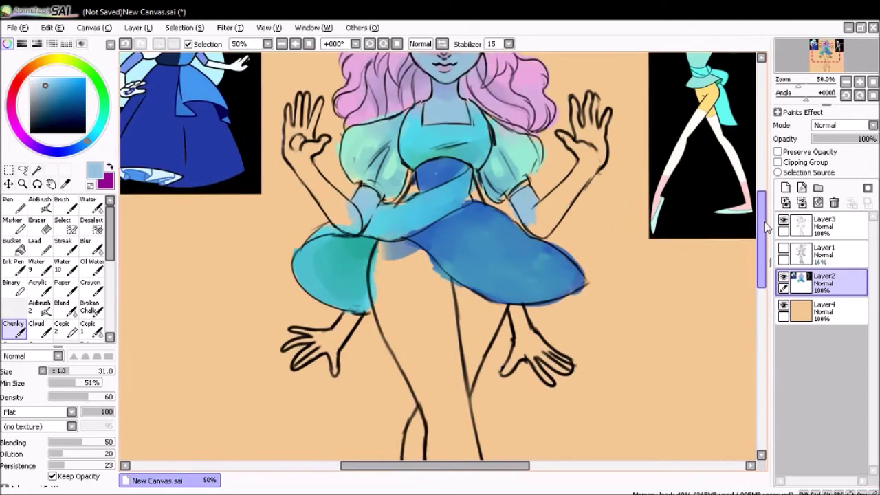
{"action": "scroll", "coordinate": [288, 233], "scroll_direction": "up", "scroll_amount": 2}
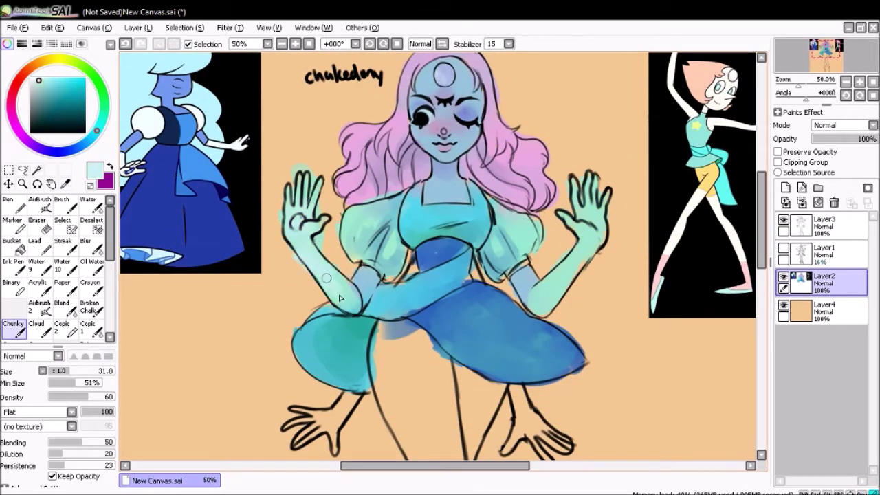
{"action": "left_click", "coordinate": [294, 228], "text": "alt"}
{"action": "scroll", "coordinate": [294, 229], "scroll_direction": "up", "scroll_amount": 1}
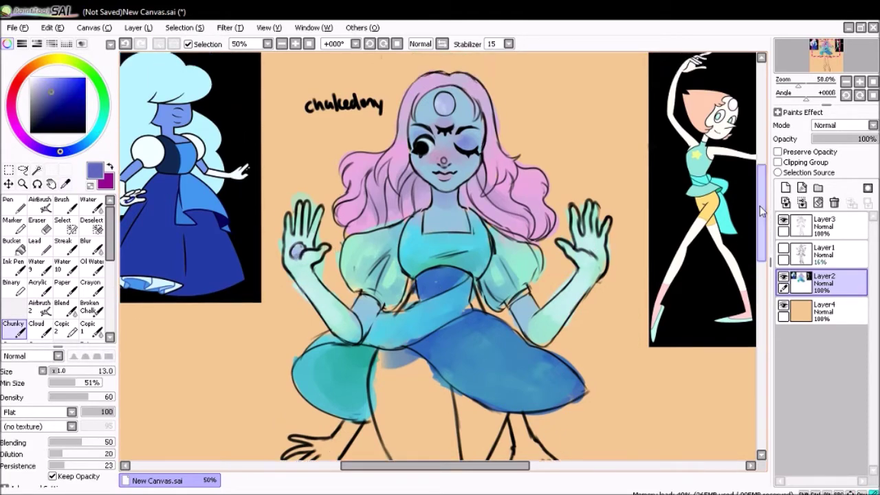
- Paint the lower pair of arms and hands beneath the skirt light blue
{"action": "key", "text": "ctrl+minus"}
{"action": "scroll", "coordinate": [440, 254], "scroll_direction": "down", "scroll_amount": 5}
{"action": "left_click", "coordinate": [506, 271], "text": "alt"}
{"action": "left_click_drag", "start_coordinate": [492, 248], "coordinate": [501, 254]}
{"action": "scroll", "coordinate": [500, 254], "scroll_direction": "up", "scroll_amount": 2}
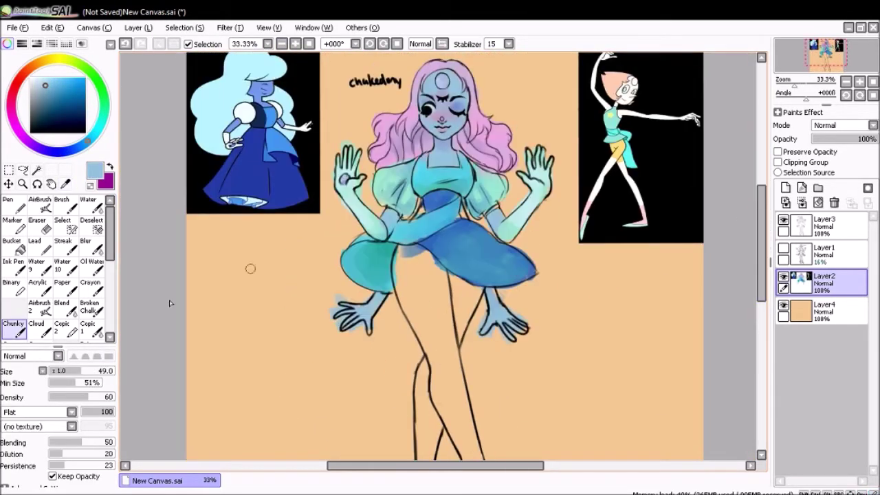
- Paint both legs orchid purple, fading to pale lavender below the knees
{"action": "mouse_move", "coordinate": [412, 255]}
{"action": "left_mouse_down"}
{"action": "mouse_move", "coordinate": [434, 344]}
{"action": "mouse_move", "coordinate": [440, 268]}
{"action": "mouse_move", "coordinate": [454, 365]}
{"action": "left_mouse_up"}
{"action": "key", "text": "h"}
{"action": "scroll", "coordinate": [433, 323], "scroll_direction": "down", "scroll_amount": 2}
{"action": "mouse_move", "coordinate": [440, 282]}
{"action": "left_mouse_down"}
{"action": "mouse_move", "coordinate": [412, 337]}
{"action": "mouse_move", "coordinate": [454, 361]}
{"action": "left_mouse_up"}
{"action": "left_click", "coordinate": [433, 310], "text": "alt"}
{"action": "left_click_drag", "start_coordinate": [420, 337], "coordinate": [406, 361]}
{"action": "mouse_move", "coordinate": [423, 285]}
{"action": "left_mouse_down"}
{"action": "mouse_move", "coordinate": [407, 379]}
{"action": "mouse_move", "coordinate": [411, 430]}
{"action": "mouse_move", "coordinate": [415, 422]}
{"action": "left_mouse_up"}
- Paint both boots blue with a colour sampled from the dress
{"action": "key", "text": "h"}
{"action": "left_click", "coordinate": [427, 186], "text": "alt"}
{"action": "mouse_move", "coordinate": [474, 396]}
{"action": "left_mouse_down"}
{"action": "mouse_move", "coordinate": [492, 447]}
{"action": "mouse_move", "coordinate": [474, 344]}
{"action": "left_mouse_up"}
{"action": "key", "text": "h"}
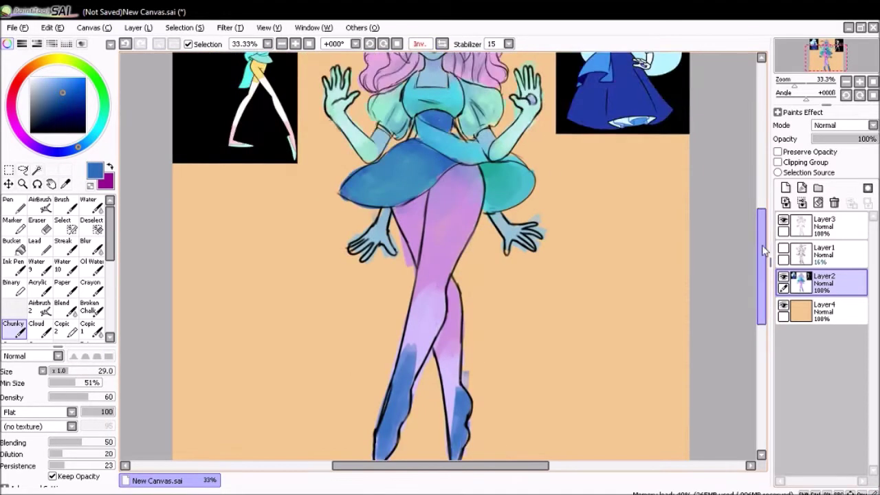
- Set the brush to size 14 and density 85, and refine the pointed boot tops against the lavender stockings
{"action": "scroll", "coordinate": [440, 309], "scroll_direction": "up", "scroll_amount": 1}
{"action": "left_click", "coordinate": [60, 371]}
{"action": "left_click", "coordinate": [104, 396]}
{"action": "left_click_drag", "start_coordinate": [444, 275], "coordinate": [468, 337]}
{"action": "left_click_drag", "start_coordinate": [393, 237], "coordinate": [379, 290]}
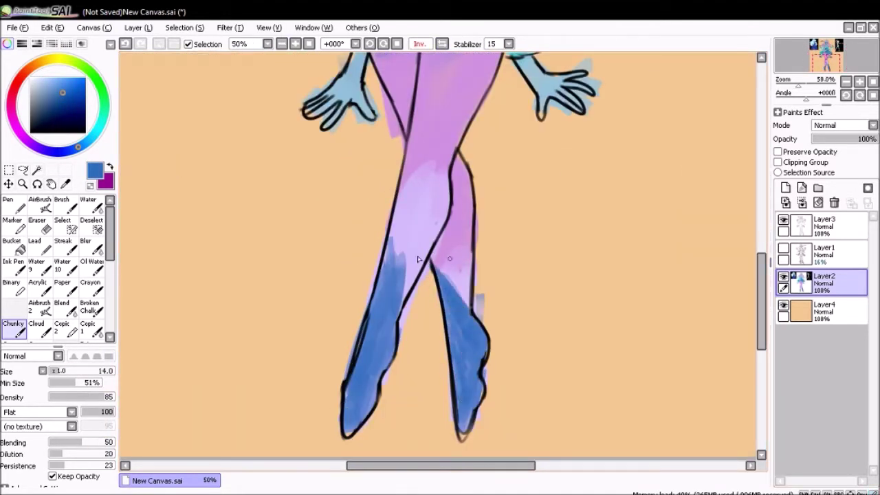
{"action": "left_click", "coordinate": [422, 227], "text": "alt"}
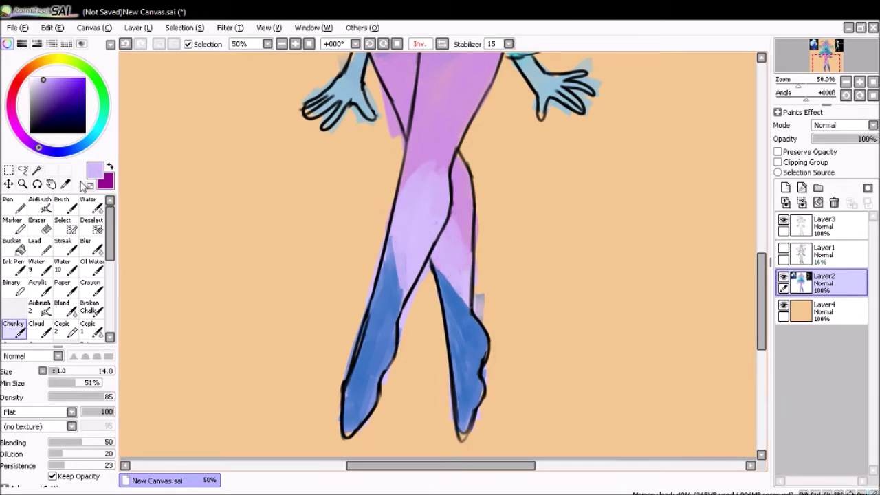
- Delete the hidden sketch layer, Layer1
{"action": "key", "text": "h"}
{"action": "scroll", "coordinate": [166, 241], "scroll_direction": "down", "scroll_amount": 1}
{"action": "left_click", "coordinate": [837, 256]}
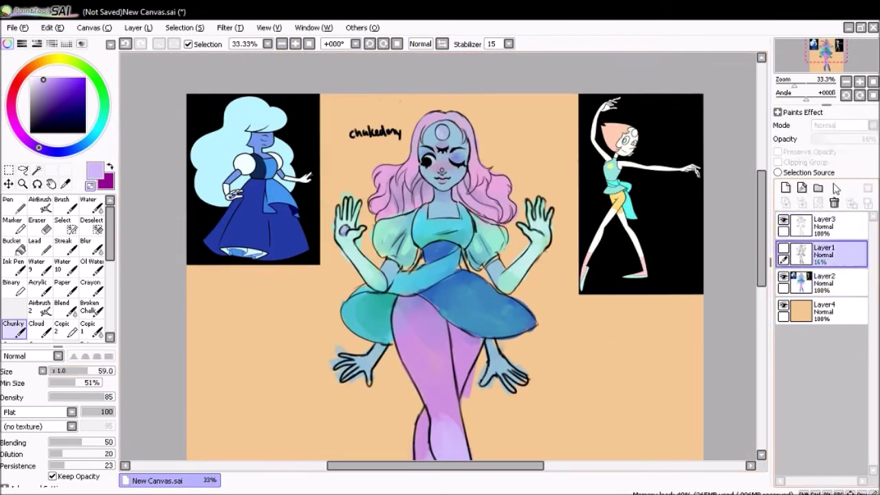
{"action": "left_click", "coordinate": [834, 203]}
- Set the Layer3 line art to Multiply at 65% opacity with Preserve Opacity on, and choose the Airbrush
{"action": "left_click", "coordinate": [825, 226]}
{"action": "left_click", "coordinate": [45, 202]}
{"action": "left_click", "coordinate": [778, 151]}
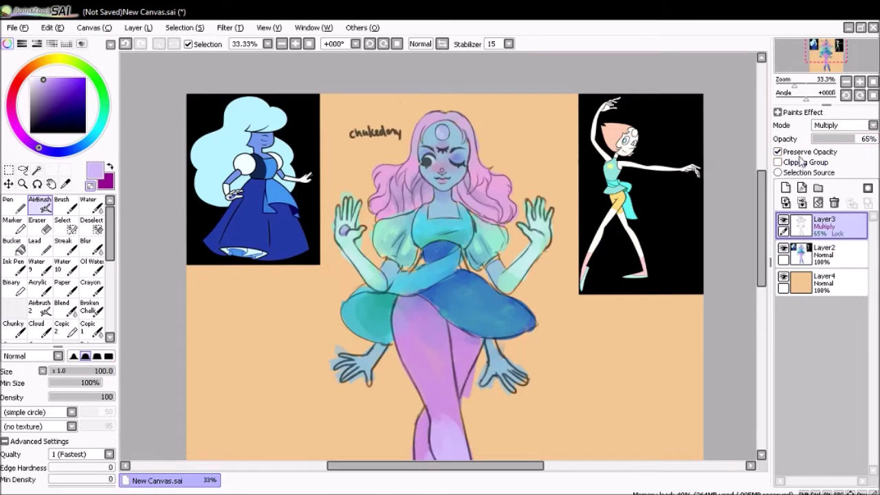
- Tint the figure's line art with blue tones sampled from the skin and dress, using a large Airbrush
{"action": "scroll", "coordinate": [440, 275], "scroll_direction": "up", "scroll_amount": 1}
{"action": "left_click", "coordinate": [440, 172], "text": "alt"}
{"action": "scroll", "coordinate": [440, 275], "scroll_direction": "down", "scroll_amount": 1}
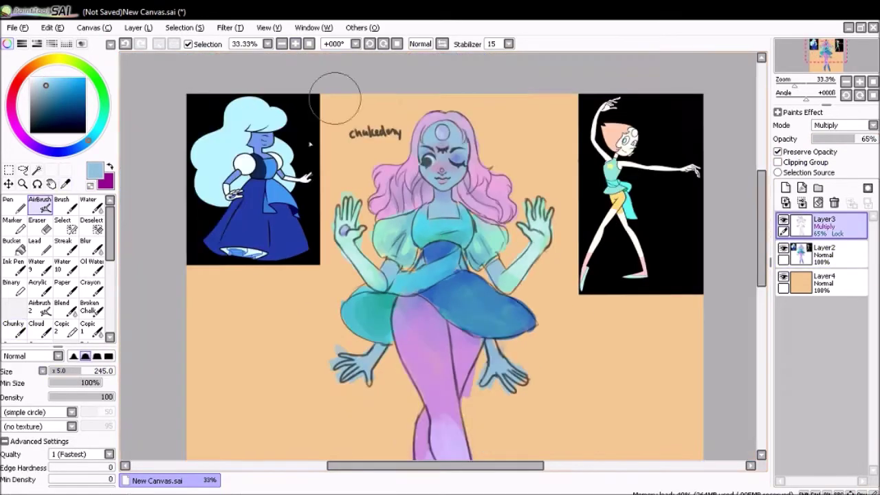
{"action": "left_click", "coordinate": [421, 246], "text": "alt"}
{"action": "mouse_move", "coordinate": [762, 227]}
{"action": "left_mouse_down"}
{"action": "mouse_move", "coordinate": [762, 265]}
{"action": "mouse_move", "coordinate": [760, 218]}
{"action": "left_mouse_up"}
- Deepen the bodice shading and blend lavender into the lower hands on Layer2 with the Chunky brush
{"action": "left_click", "coordinate": [825, 254]}
{"action": "key", "text": "b"}
{"action": "left_click", "coordinate": [437, 184], "text": "alt"}
{"action": "left_click", "coordinate": [407, 292], "text": "alt"}
{"action": "scroll", "coordinate": [454, 299], "scroll_direction": "down", "scroll_amount": 3}
{"action": "left_click", "coordinate": [515, 307], "text": "alt"}
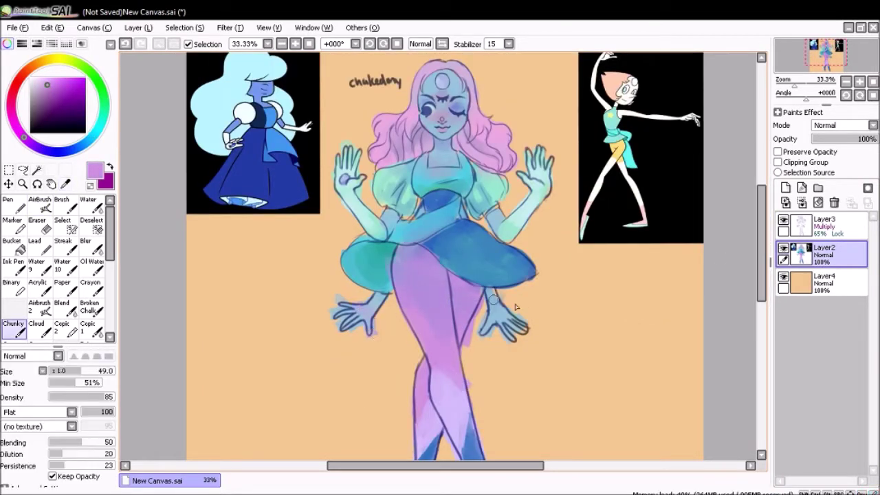
- Add a new layer beneath the line art in Lumi & Shade mode at 66% opacity
{"action": "scroll", "coordinate": [288, 52], "scroll_direction": "down", "scroll_amount": 2}
{"action": "scroll", "coordinate": [289, 52], "scroll_direction": "up", "scroll_amount": 4}
{"action": "left_click", "coordinate": [785, 202]}
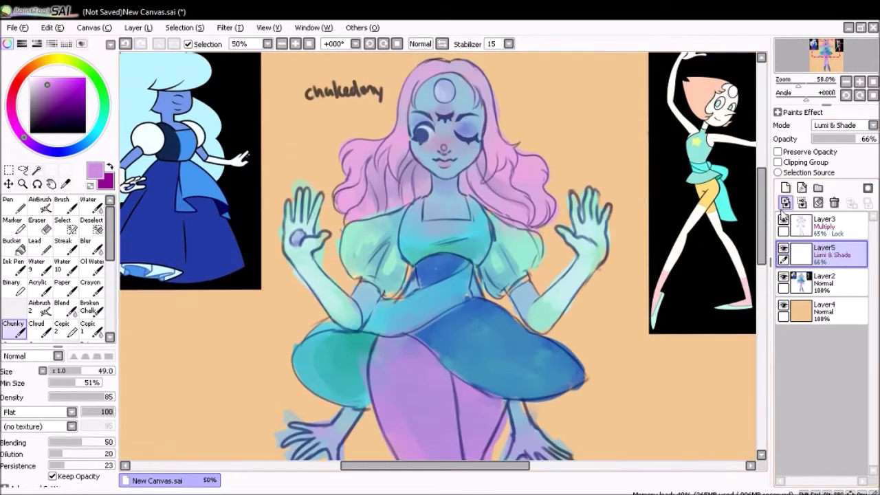
- Paint violet-blue shadows over the inner hair, neck, sleeve undersides, waist and upper thighs
{"action": "scroll", "coordinate": [440, 275], "scroll_direction": "up", "scroll_amount": 2}
{"action": "left_click", "coordinate": [440, 324], "text": "alt"}
{"action": "left_click_drag", "start_coordinate": [413, 238], "coordinate": [474, 213]}
{"action": "left_click_drag", "start_coordinate": [385, 255], "coordinate": [505, 255]}
{"action": "left_click_drag", "start_coordinate": [398, 324], "coordinate": [487, 347]}
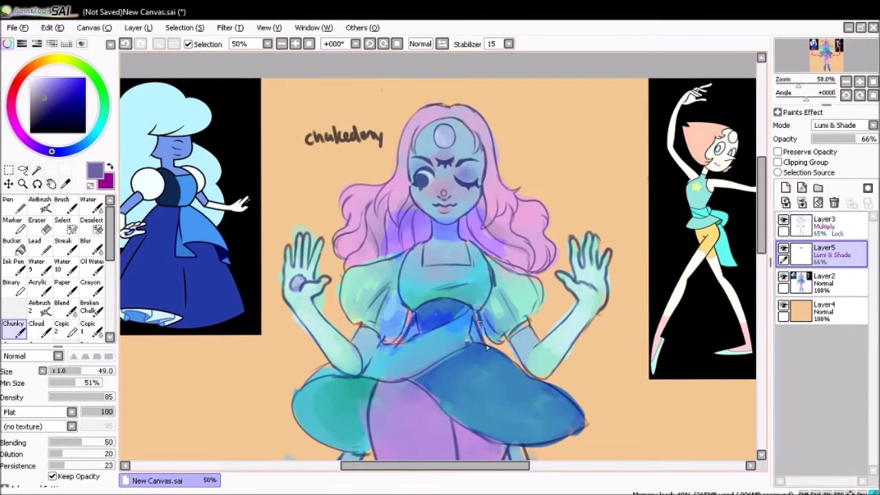
{"action": "scroll", "coordinate": [487, 349], "scroll_direction": "down", "scroll_amount": 4}
{"action": "scroll", "coordinate": [177, 291], "scroll_direction": "down", "scroll_amount": 1}
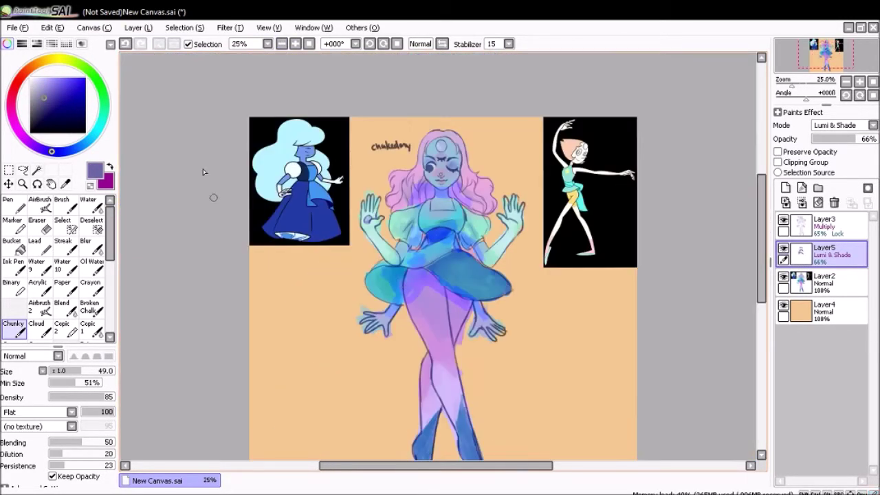
- Paint pale lavender highlights on the forehead gem, open eye and nose, and recolour the background salmon pink
{"action": "scroll", "coordinate": [603, 248], "scroll_direction": "up", "scroll_amount": 1}
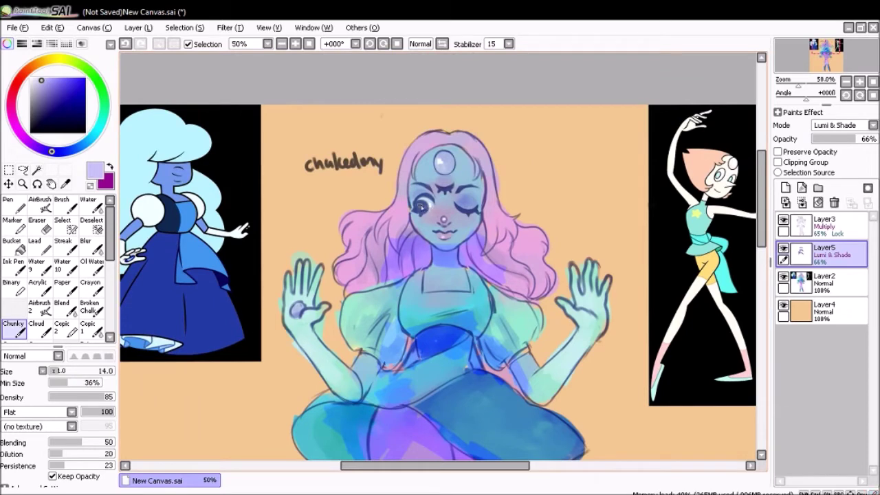
{"action": "scroll", "coordinate": [385, 84], "scroll_direction": "down", "scroll_amount": 1}
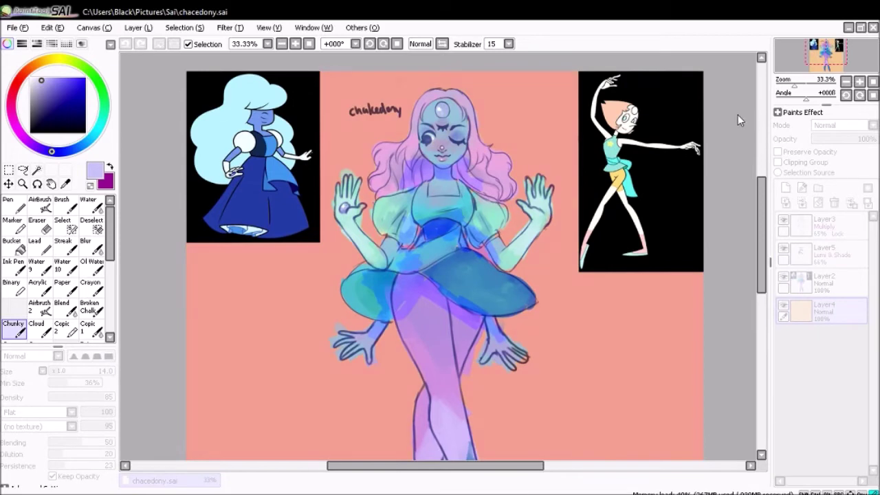
{"action": "scroll", "coordinate": [440, 261], "scroll_direction": "up", "scroll_amount": 2}
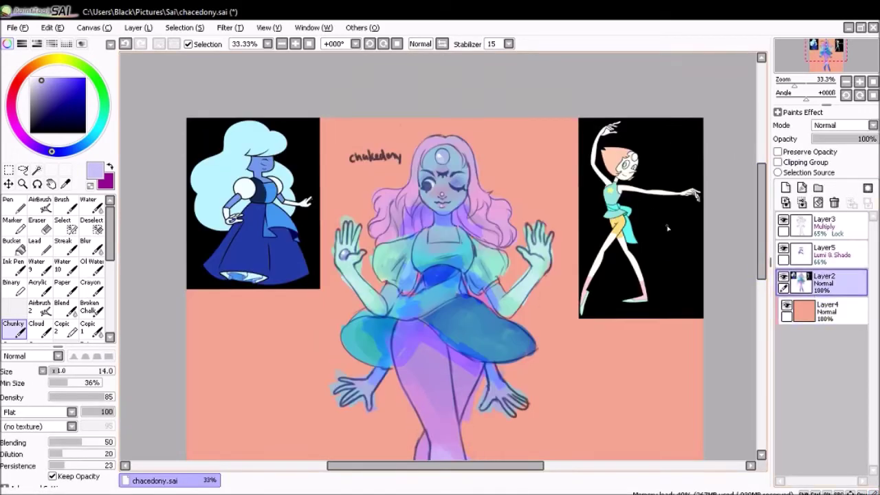
- Merge the line art and shading layers into Layer2
{"action": "left_click", "coordinate": [364, 288], "text": "alt"}
{"action": "left_click", "coordinate": [825, 251]}
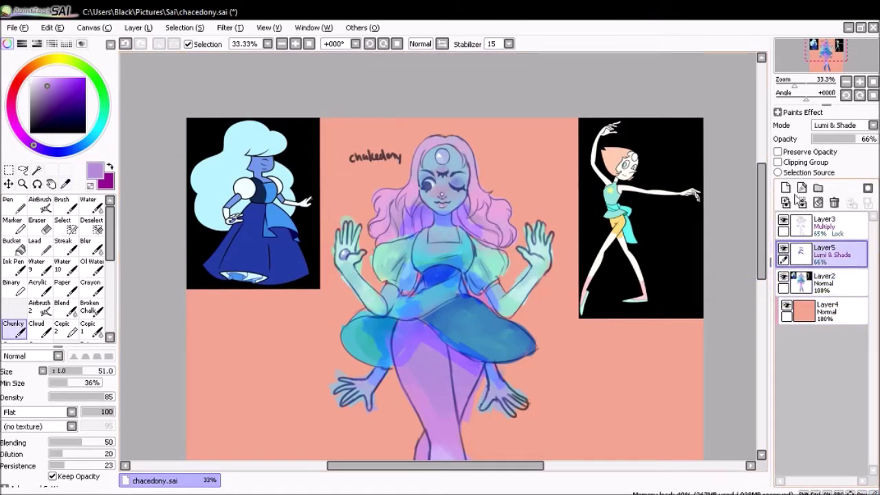
{"action": "left_click", "coordinate": [825, 224]}
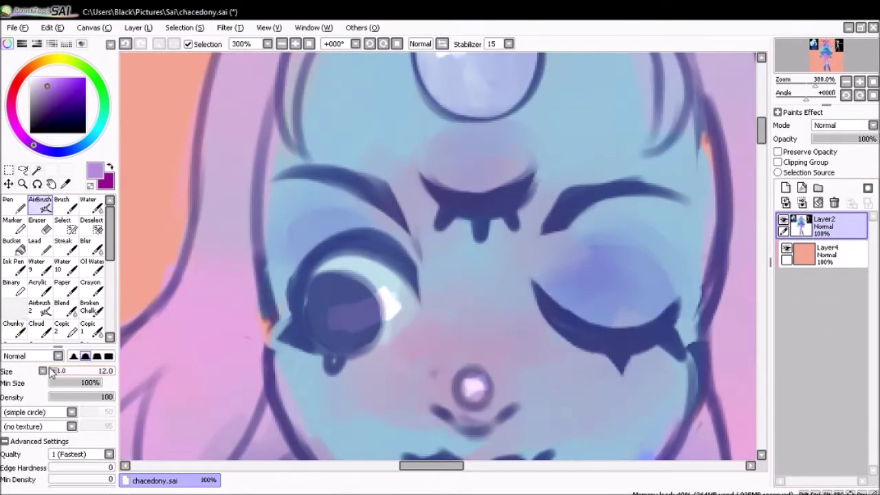
- Reduce the Airbrush size to 7 and repaint the white of the open eye with a clean edge
{"action": "key", "text": "bracketleft"}
{"action": "key", "text": "bracketleft"}
{"action": "key", "text": "bracketleft"}
{"action": "key", "text": "bracketleft"}
{"action": "key", "text": "ctrl+plus"}
{"action": "left_click", "coordinate": [246, 294], "text": "alt"}
{"action": "left_click", "coordinate": [394, 282], "text": "alt"}
{"action": "mouse_move", "coordinate": [399, 303]}
{"action": "left_mouse_down"}
{"action": "mouse_move", "coordinate": [372, 315]}
{"action": "mouse_move", "coordinate": [372, 372]}
{"action": "left_mouse_up"}
- Smooth the open eye's iris with sampled dark violet-blue, undoing one stroke and repainting it
{"action": "left_click", "coordinate": [336, 323], "text": "alt"}
{"action": "mouse_move", "coordinate": [336, 324]}
{"action": "left_mouse_down"}
{"action": "mouse_move", "coordinate": [322, 350]}
{"action": "mouse_move", "coordinate": [274, 334]}
{"action": "mouse_move", "coordinate": [344, 302]}
{"action": "left_mouse_up"}
{"action": "key", "text": "ctrl+z"}
{"action": "left_click_drag", "start_coordinate": [303, 344], "coordinate": [329, 325]}
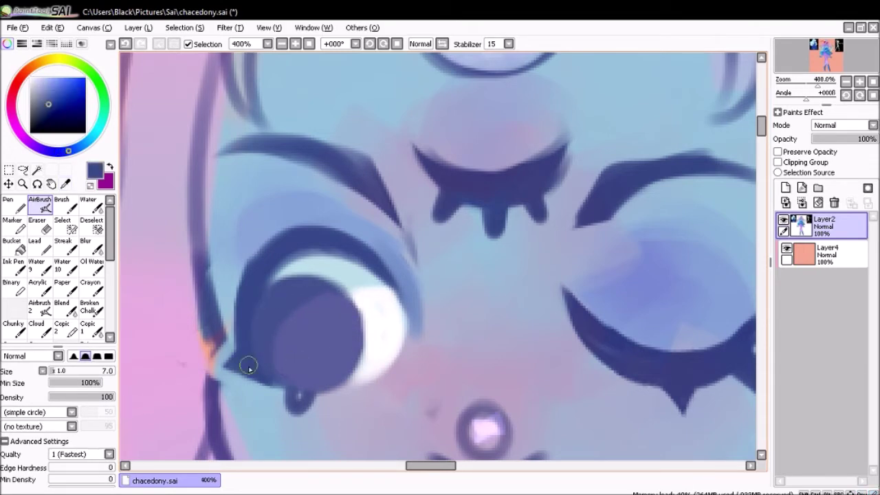
- Clean up the open eye's lower lash line and add a small round white highlight to its pupil
{"action": "left_click_drag", "start_coordinate": [249, 360], "coordinate": [296, 394]}
{"action": "left_click", "coordinate": [300, 406], "text": "alt"}
{"action": "scroll", "coordinate": [302, 230], "scroll_direction": "down", "scroll_amount": 3}
{"action": "scroll", "coordinate": [302, 231], "scroll_direction": "down", "scroll_amount": 3}
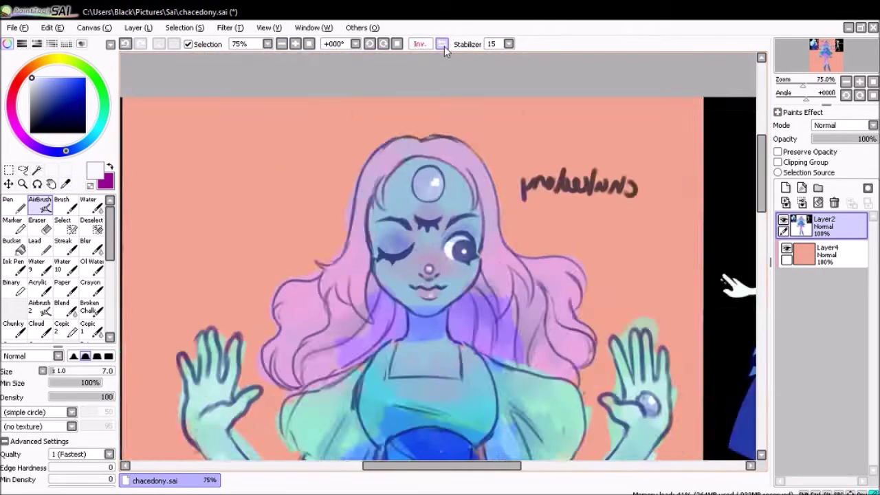
- Define the third eye's lid and smooth the skin around the gem and open eye with sampled light blue
{"action": "scroll", "coordinate": [444, 46], "scroll_direction": "up", "scroll_amount": 2}
{"action": "left_click", "coordinate": [471, 157], "text": "alt"}
{"action": "left_click", "coordinate": [444, 117], "text": "alt"}
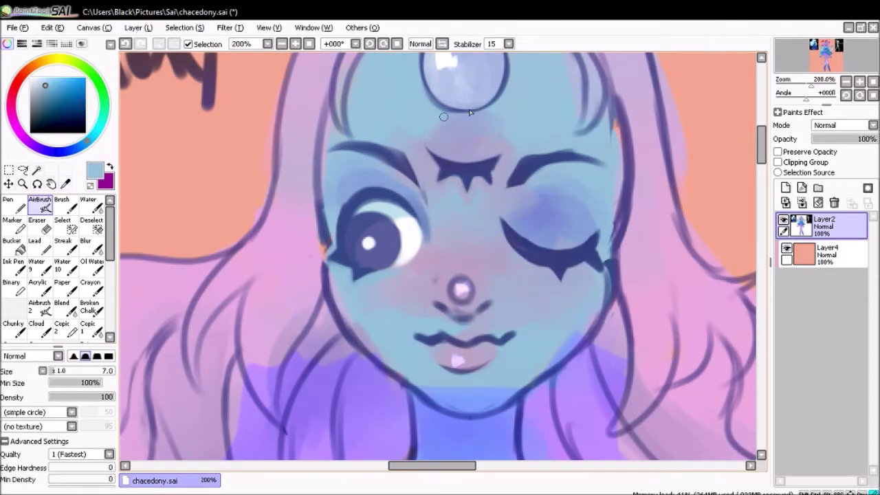
{"action": "scroll", "coordinate": [399, 97], "scroll_direction": "up", "scroll_amount": 1}
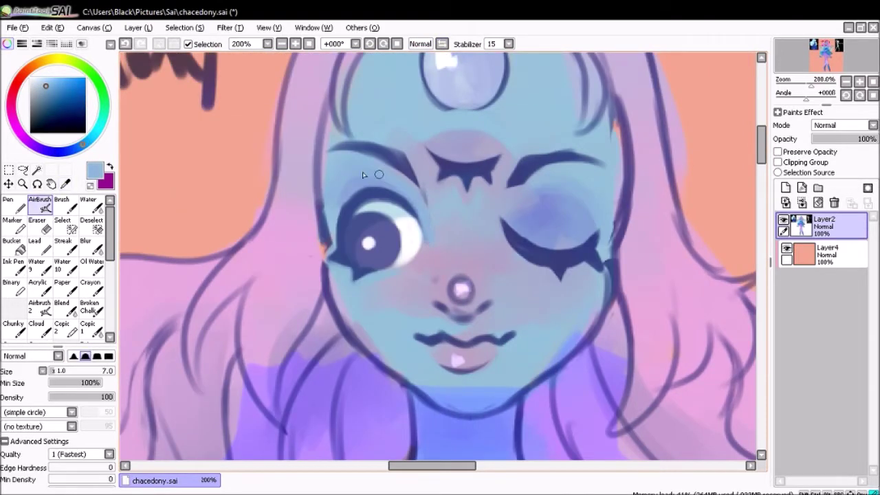
{"action": "left_click", "coordinate": [379, 174], "text": "alt"}
{"action": "scroll", "coordinate": [561, 276], "scroll_direction": "down", "scroll_amount": 1}
{"action": "scroll", "coordinate": [561, 275], "scroll_direction": "down", "scroll_amount": 3}
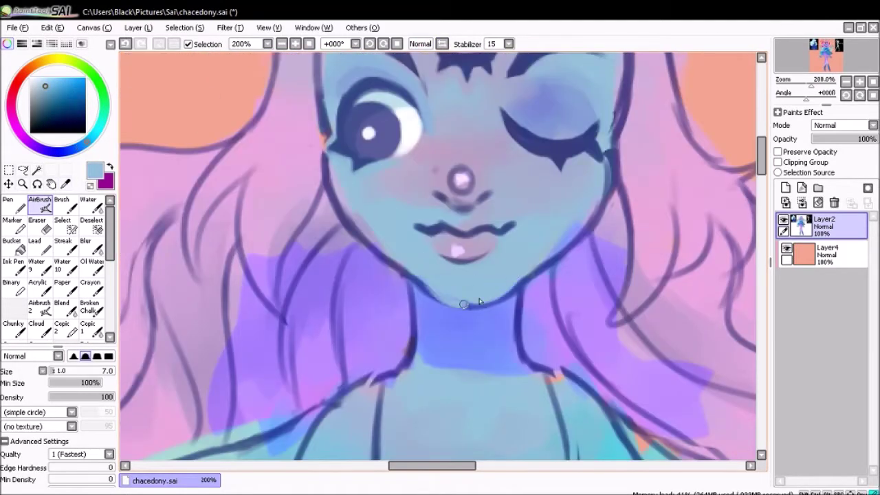
- Clean the chin edge and smooth the neck shadow beneath it with sampled blue tones
{"action": "left_click", "coordinate": [454, 295], "text": "alt"}
{"action": "left_click_drag", "start_coordinate": [445, 309], "coordinate": [503, 364]}
{"action": "scroll", "coordinate": [513, 365], "scroll_direction": "down", "scroll_amount": 3}
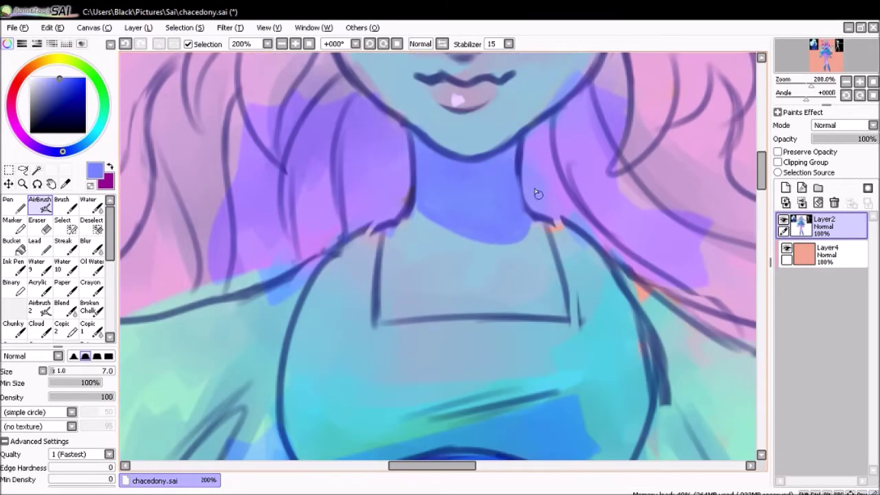
{"action": "left_click", "coordinate": [537, 193], "text": "alt"}
- Repaint the open eye's iris light blue with a round pale highlight, undoing the last stroke
{"action": "scroll", "coordinate": [314, 128], "scroll_direction": "up", "scroll_amount": 5}
{"action": "scroll", "coordinate": [275, 262], "scroll_direction": "up", "scroll_amount": 1}
{"action": "left_click", "coordinate": [338, 234], "text": "alt"}
{"action": "mouse_move", "coordinate": [344, 234]}
{"action": "left_mouse_down"}
{"action": "mouse_move", "coordinate": [324, 250]}
{"action": "mouse_move", "coordinate": [356, 240]}
{"action": "mouse_move", "coordinate": [334, 245]}
{"action": "left_mouse_up"}
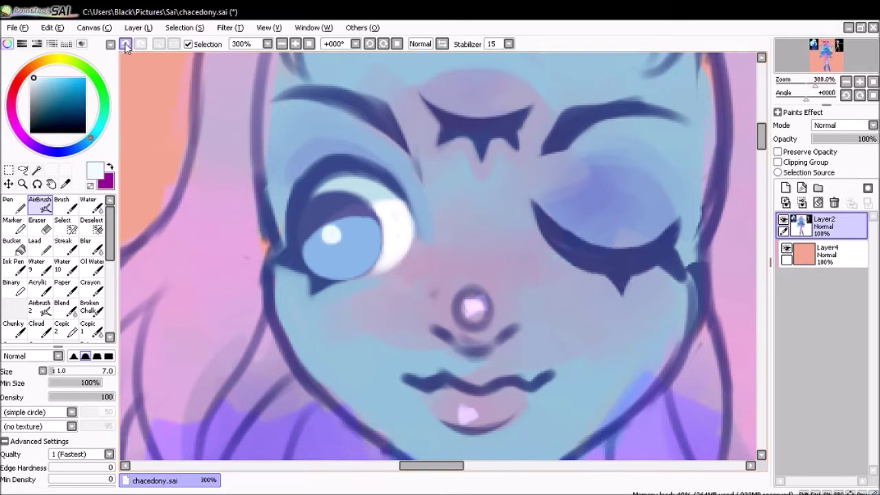
{"action": "left_click", "coordinate": [126, 43]}
- Soften the lower outline of the forehead gem with sampled pale blue
{"action": "scroll", "coordinate": [466, 204], "scroll_direction": "down", "scroll_amount": 4}
{"action": "scroll", "coordinate": [465, 205], "scroll_direction": "up", "scroll_amount": 3}
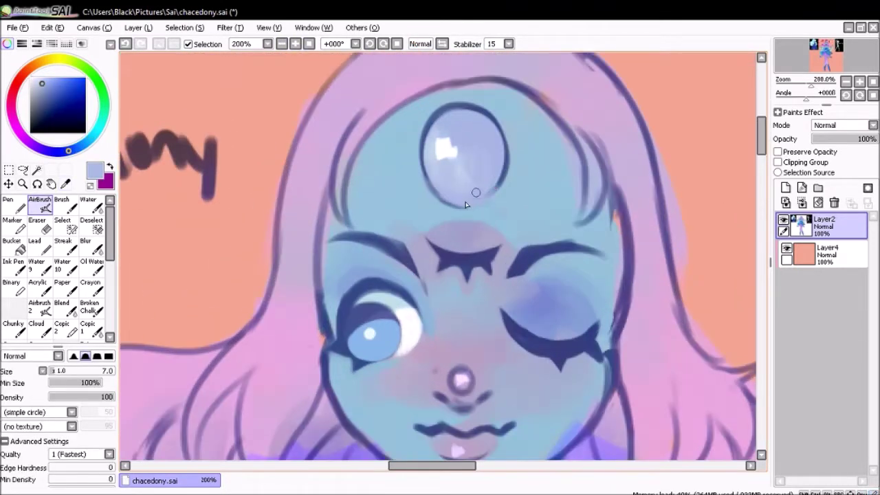
{"action": "left_click", "coordinate": [484, 198], "text": "alt"}
- Paint over the hairline beside the open eye in sampled pinkish lavender, adding a thin strand across the eyebrow
{"action": "left_click", "coordinate": [350, 132], "text": "alt"}
{"action": "left_click_drag", "start_coordinate": [354, 113], "coordinate": [343, 219]}
{"action": "key", "text": "c"}
{"action": "mouse_move", "coordinate": [358, 130]}
{"action": "left_mouse_down"}
{"action": "mouse_move", "coordinate": [344, 223]}
{"action": "mouse_move", "coordinate": [454, 75]}
{"action": "left_mouse_up"}
{"action": "left_click_drag", "start_coordinate": [347, 117], "coordinate": [358, 255]}
{"action": "key", "text": "a"}
{"action": "left_click_drag", "start_coordinate": [344, 124], "coordinate": [329, 251]}
{"action": "left_click_drag", "start_coordinate": [323, 192], "coordinate": [320, 309]}
- Reshape the closed eye's lid and lashes using sampled dark blue, lid violet and skin blue
{"action": "key", "text": "h"}
{"action": "scroll", "coordinate": [475, 192], "scroll_direction": "down", "scroll_amount": 3}
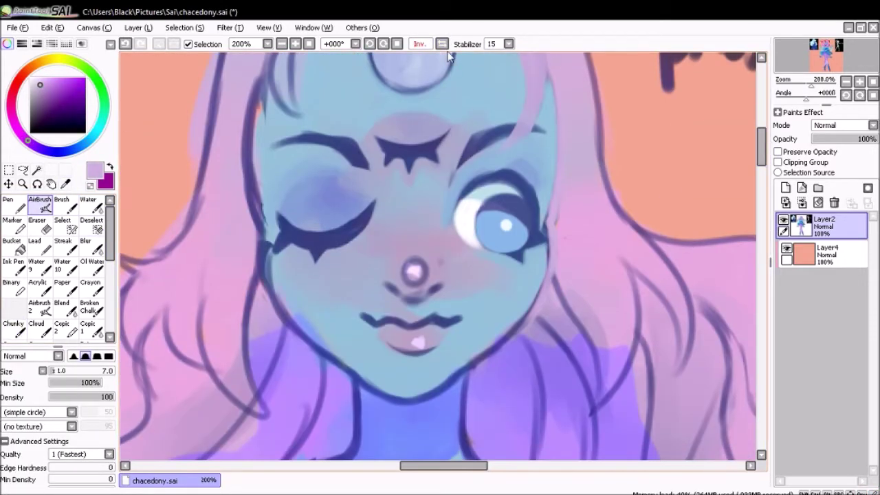
{"action": "left_click", "coordinate": [476, 188], "text": "alt"}
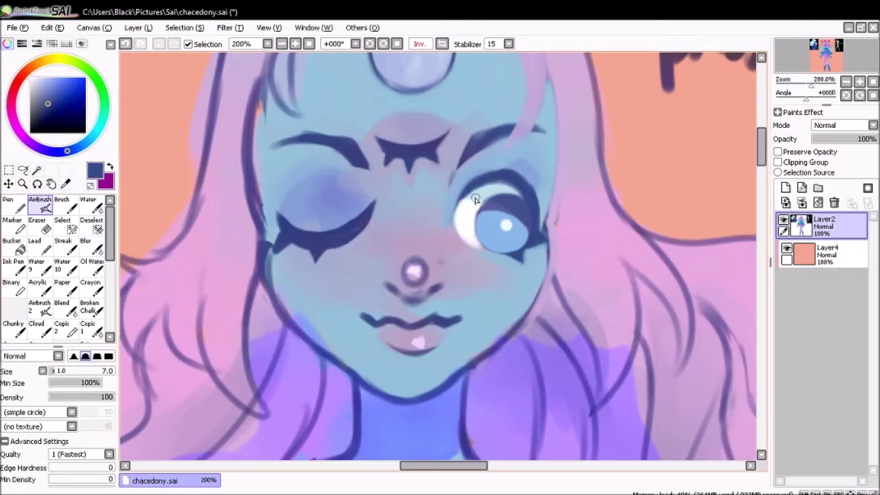
{"action": "left_click", "coordinate": [357, 221], "text": "alt"}
{"action": "mouse_move", "coordinate": [285, 211]}
{"action": "left_mouse_down"}
{"action": "mouse_move", "coordinate": [321, 229]}
{"action": "mouse_move", "coordinate": [364, 233]}
{"action": "mouse_move", "coordinate": [295, 230]}
{"action": "left_mouse_up"}
{"action": "left_click", "coordinate": [273, 240], "text": "alt"}
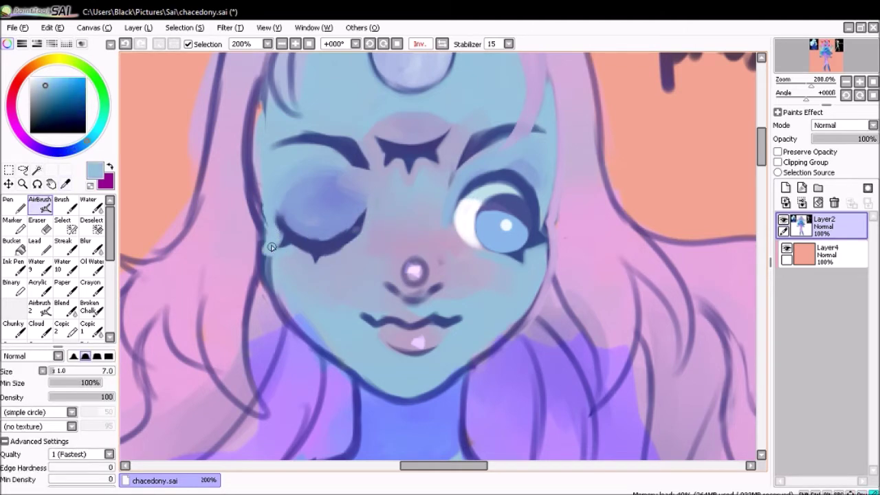
{"action": "key", "text": "h"}
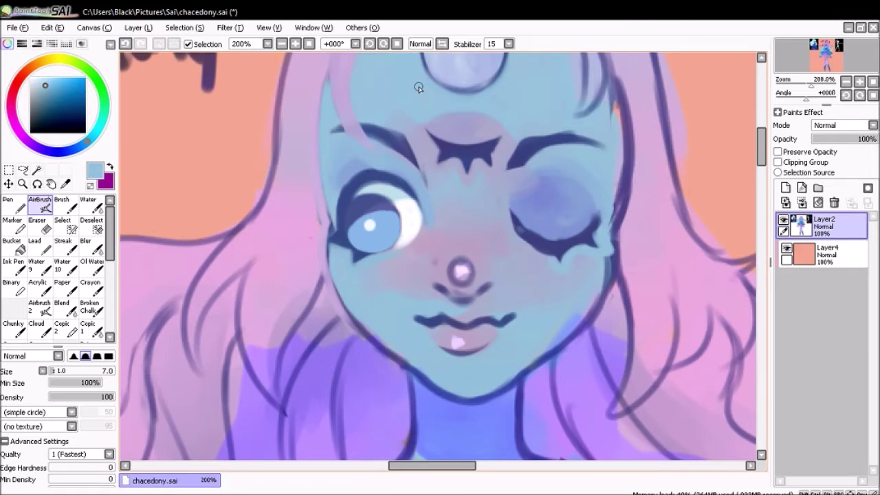
- Paint over the nose gem and old nose lines with sampled skin tones, blending the bridge below the third eye
{"action": "key", "text": "ctrl+minus"}
{"action": "key", "text": "ctrl+plus"}
{"action": "key", "text": "ctrl+plus"}
{"action": "scroll", "coordinate": [511, 216], "scroll_direction": "down", "scroll_amount": 1}
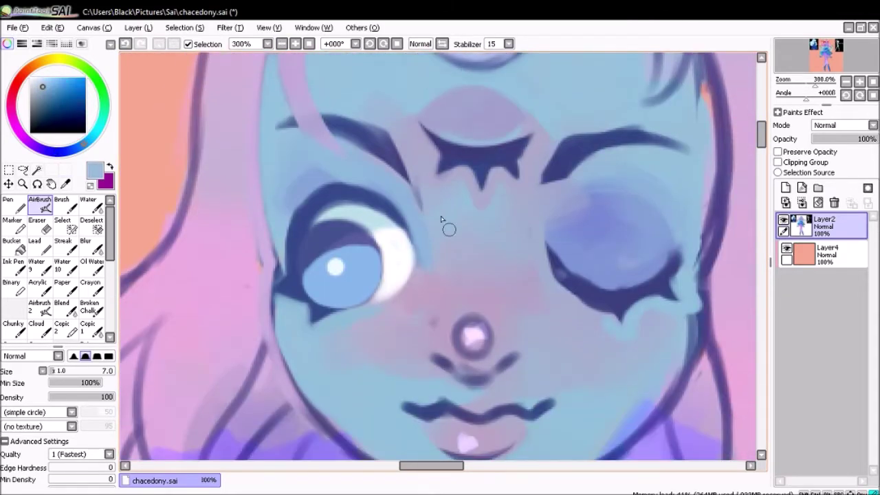
{"action": "scroll", "coordinate": [527, 228], "scroll_direction": "down", "scroll_amount": 1}
{"action": "left_click", "coordinate": [482, 203], "text": "alt"}
{"action": "left_click", "coordinate": [284, 47]}
{"action": "key", "text": "ctrl+plus"}
{"action": "left_click", "coordinate": [462, 295], "text": "alt"}
{"action": "left_click", "coordinate": [519, 282], "text": "alt"}
{"action": "left_click", "coordinate": [508, 295], "text": "alt"}
{"action": "left_click", "coordinate": [444, 289], "text": "alt"}
{"action": "left_click", "coordinate": [480, 301], "text": "alt"}
- Define the sides and nostrils of the new nose with sampled muted violet, blending the surrounding skin
{"action": "key", "text": "h"}
{"action": "key", "text": "h"}
{"action": "key", "text": "h"}
{"action": "left_click", "coordinate": [359, 282], "text": "alt"}
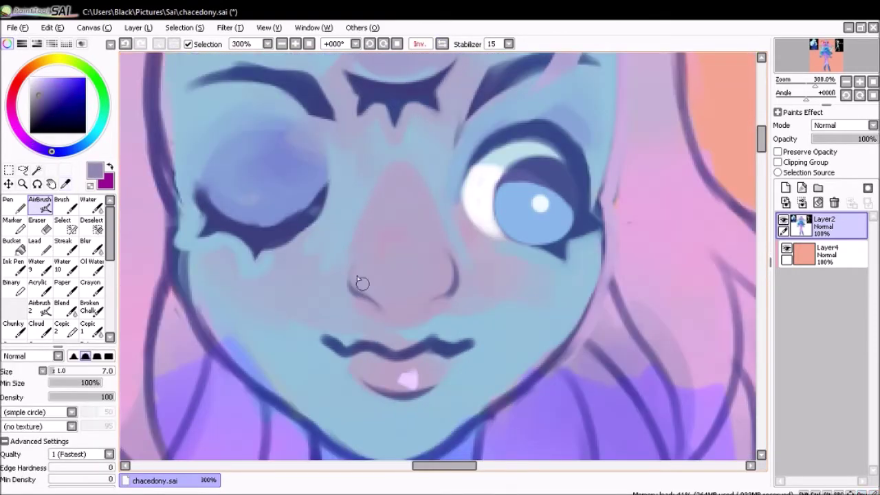
{"action": "key", "text": "h"}
{"action": "scroll", "coordinate": [536, 144], "scroll_direction": "down", "scroll_amount": 1}
{"action": "key", "text": "b"}
{"action": "left_click", "coordinate": [436, 253], "text": "alt"}
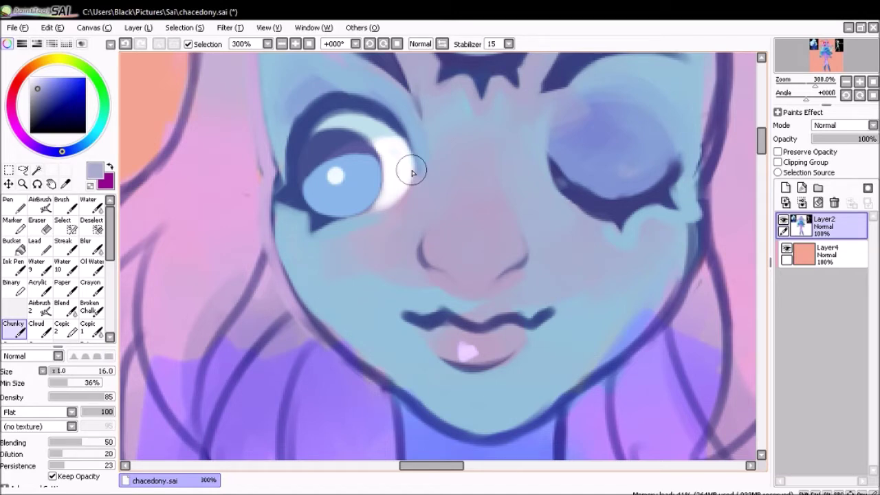
- Set the Airbrush size to 5 and add a small round white highlight on the nose tip
{"action": "key", "text": "h"}
{"action": "left_click", "coordinate": [39, 204]}
{"action": "left_click", "coordinate": [403, 253]}
{"action": "key", "text": "ctrl+plus"}
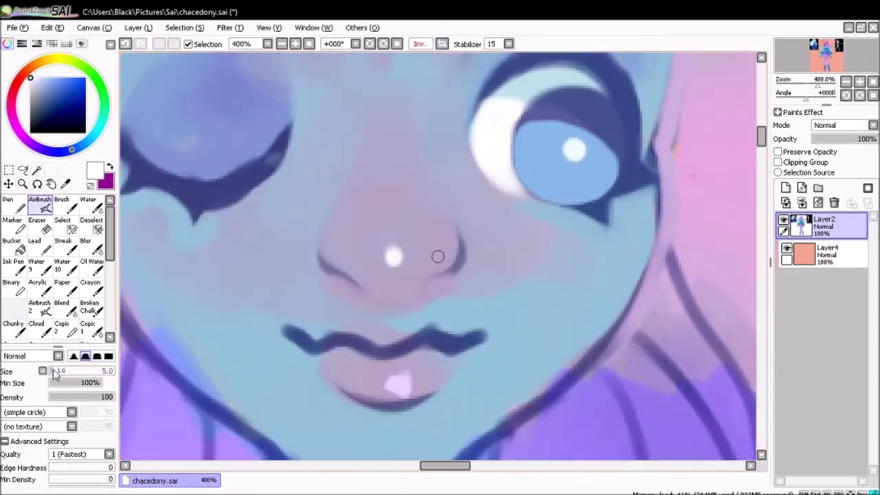
{"action": "left_click", "coordinate": [438, 256], "text": "alt"}
{"action": "left_click", "coordinate": [443, 45]}
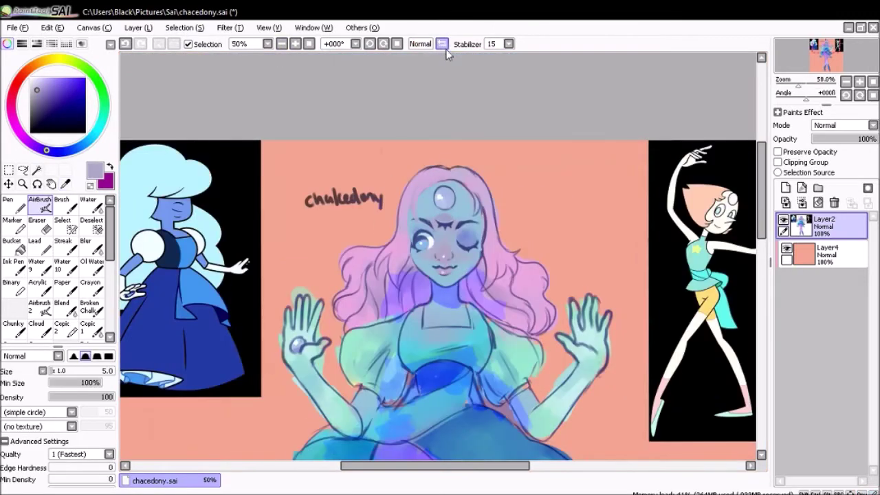
- Sharpen the closed eye's lash line into a smooth curve with sampled dark blue and clean the skin around it
{"action": "scroll", "coordinate": [440, 226], "scroll_direction": "up", "scroll_amount": 5}
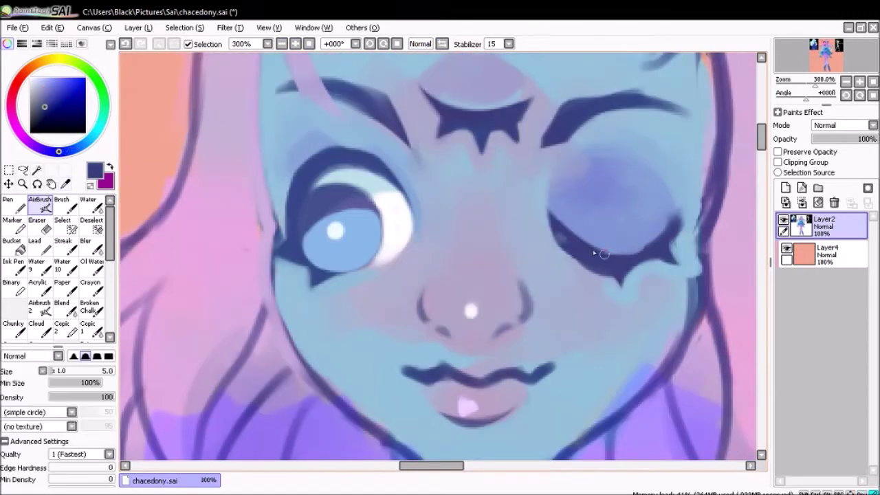
{"action": "left_click", "coordinate": [558, 209], "text": "alt"}
{"action": "left_click_drag", "start_coordinate": [559, 209], "coordinate": [671, 238]}
{"action": "key", "text": "h"}
{"action": "left_click", "coordinate": [200, 234], "text": "alt"}
{"action": "left_click", "coordinate": [261, 275], "text": "alt"}
- Refine the nostrils and the underside of the nose with sampled muted lavender
{"action": "key", "text": "h"}
{"action": "key", "text": "h"}
{"action": "scroll", "coordinate": [399, 273], "scroll_direction": "up", "scroll_amount": 2}
{"action": "left_click", "coordinate": [344, 255], "text": "alt"}
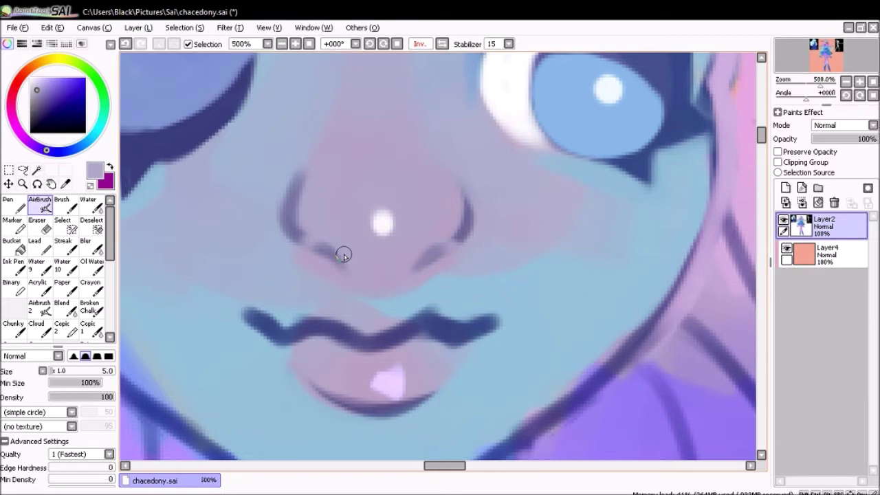
{"action": "scroll", "coordinate": [344, 255], "scroll_direction": "down", "scroll_amount": 5}
{"action": "scroll", "coordinate": [440, 261], "scroll_direction": "up", "scroll_amount": 3}
{"action": "key", "text": "h"}
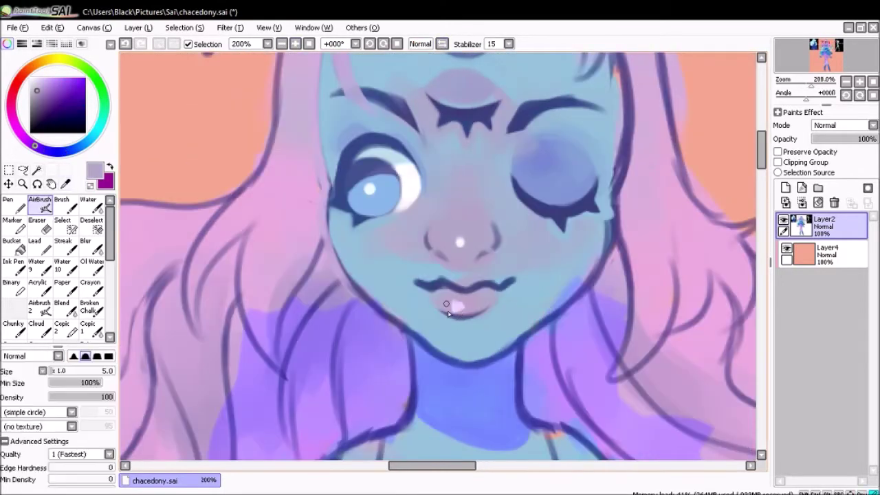
- Paint a fuller upper lip, thin the mouth line and give the lower lip two small highlights
{"action": "left_click", "coordinate": [472, 293], "text": "alt"}
{"action": "left_click", "coordinate": [452, 298], "text": "alt"}
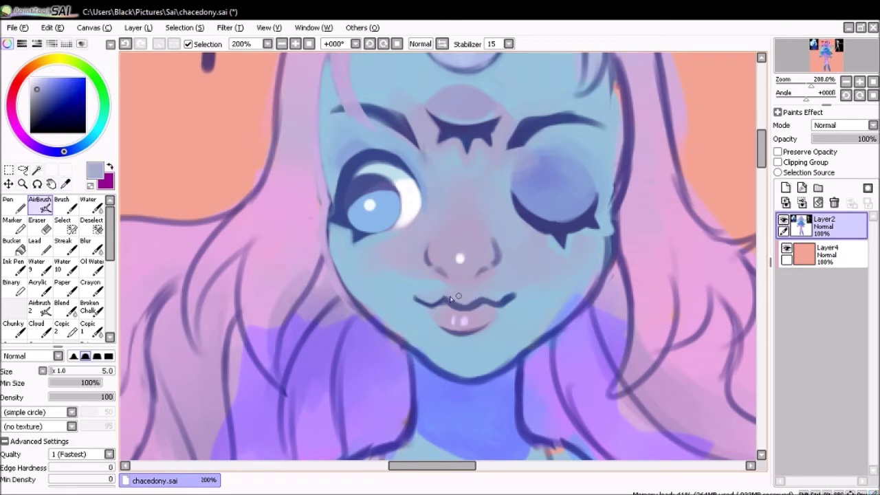
{"action": "left_click", "coordinate": [467, 294], "text": "alt"}
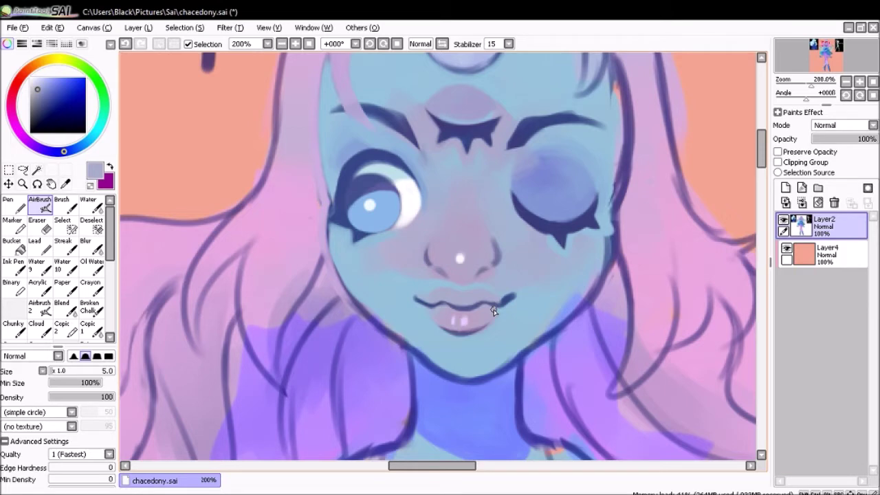
- Redraw the forehead gem's lower outline and smooth the hair edge beside the open eye
{"action": "left_click_drag", "start_coordinate": [394, 63], "coordinate": [449, 62]}
{"action": "mouse_move", "coordinate": [306, 82]}
{"action": "left_mouse_down"}
{"action": "mouse_move", "coordinate": [310, 227]}
{"action": "mouse_move", "coordinate": [323, 289]}
{"action": "left_mouse_up"}
{"action": "left_click_drag", "start_coordinate": [323, 159], "coordinate": [332, 263]}
{"action": "left_click", "coordinate": [442, 44]}
{"action": "scroll", "coordinate": [454, 224], "scroll_direction": "down", "scroll_amount": 3}
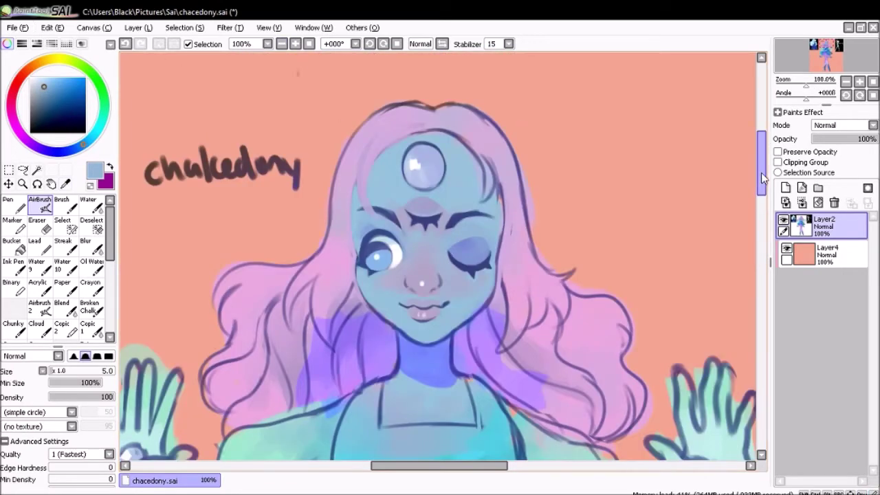
- Blend the blue neck shadow into the chest and smooth the teal bodice with the Chunky brush
{"action": "scroll", "coordinate": [406, 265], "scroll_direction": "up", "scroll_amount": 3}
{"action": "left_click", "coordinate": [13, 326]}
{"action": "left_click", "coordinate": [412, 207], "text": "alt"}
{"action": "mouse_move", "coordinate": [385, 247]}
{"action": "left_mouse_down"}
{"action": "mouse_move", "coordinate": [462, 264]}
{"action": "mouse_move", "coordinate": [385, 289]}
{"action": "left_mouse_up"}
{"action": "scroll", "coordinate": [332, 71], "scroll_direction": "down", "scroll_amount": 1}
{"action": "mouse_move", "coordinate": [353, 344]}
{"action": "left_mouse_down"}
{"action": "mouse_move", "coordinate": [354, 144]}
{"action": "mouse_move", "coordinate": [521, 138]}
{"action": "mouse_move", "coordinate": [365, 180]}
{"action": "mouse_move", "coordinate": [329, 103]}
{"action": "mouse_move", "coordinate": [326, 241]}
{"action": "mouse_move", "coordinate": [481, 247]}
{"action": "left_mouse_up"}
- Reduce the Chunky brush size to 18 and even out the deep blue waist area under the bodice
{"action": "left_click", "coordinate": [353, 163], "text": "alt"}
{"action": "left_click", "coordinate": [390, 295], "text": "alt"}
{"action": "key", "text": "bracketleft"}
{"action": "key", "text": "bracketleft"}
{"action": "key", "text": "bracketleft"}
{"action": "key", "text": "bracketleft"}
{"action": "left_click_drag", "start_coordinate": [343, 346], "coordinate": [365, 347]}
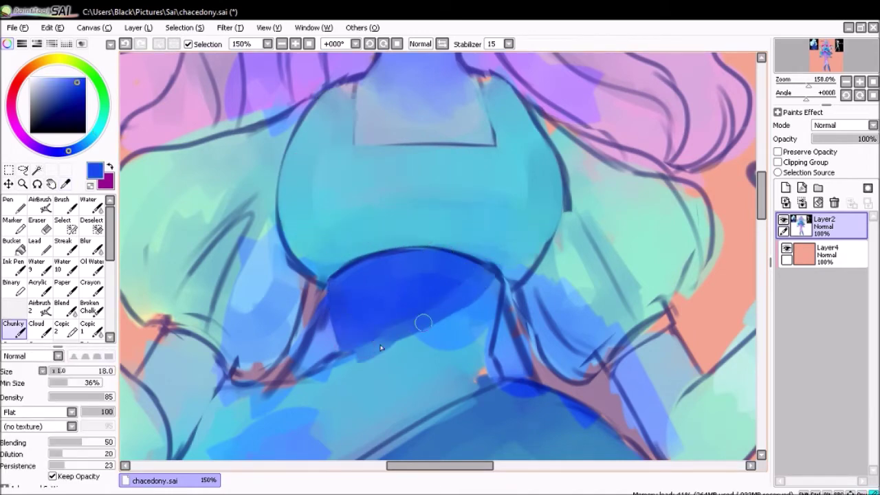
- Smooth the light blue sash across the hips with sampled blues, painting over its lower outline
{"action": "scroll", "coordinate": [412, 252], "scroll_direction": "down", "scroll_amount": 3}
{"action": "left_click", "coordinate": [482, 184], "text": "alt"}
{"action": "scroll", "coordinate": [412, 275], "scroll_direction": "left", "scroll_amount": 3}
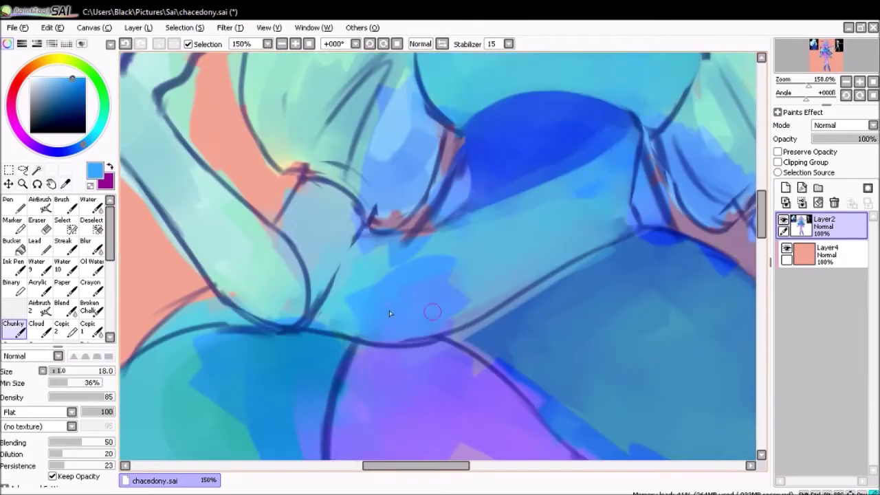
{"action": "left_click", "coordinate": [425, 337], "text": "alt"}
{"action": "mouse_move", "coordinate": [413, 334]}
{"action": "left_mouse_down"}
{"action": "mouse_move", "coordinate": [436, 245]}
{"action": "mouse_move", "coordinate": [481, 227]}
{"action": "left_mouse_up"}
{"action": "left_click", "coordinate": [385, 302], "text": "alt"}
{"action": "mouse_move", "coordinate": [350, 303]}
{"action": "left_mouse_down"}
{"action": "mouse_move", "coordinate": [433, 337]}
{"action": "mouse_move", "coordinate": [530, 274]}
{"action": "left_mouse_up"}
{"action": "left_click_drag", "start_coordinate": [594, 249], "coordinate": [558, 274]}
{"action": "left_click_drag", "start_coordinate": [331, 340], "coordinate": [529, 287]}
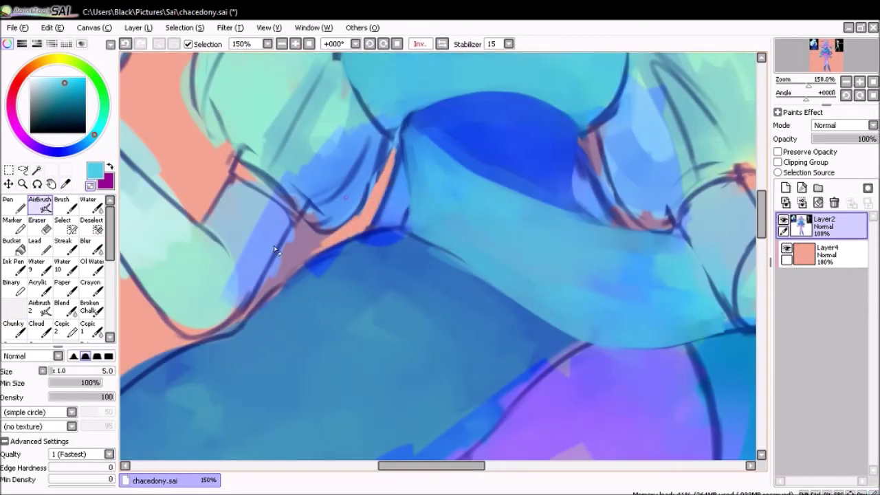
- Repaint the large dark blue skirt panel with the Chunky brush at size 46, covering its outline with a pointed edge
{"action": "key", "text": "c"}
{"action": "left_click", "coordinate": [403, 212], "text": "alt"}
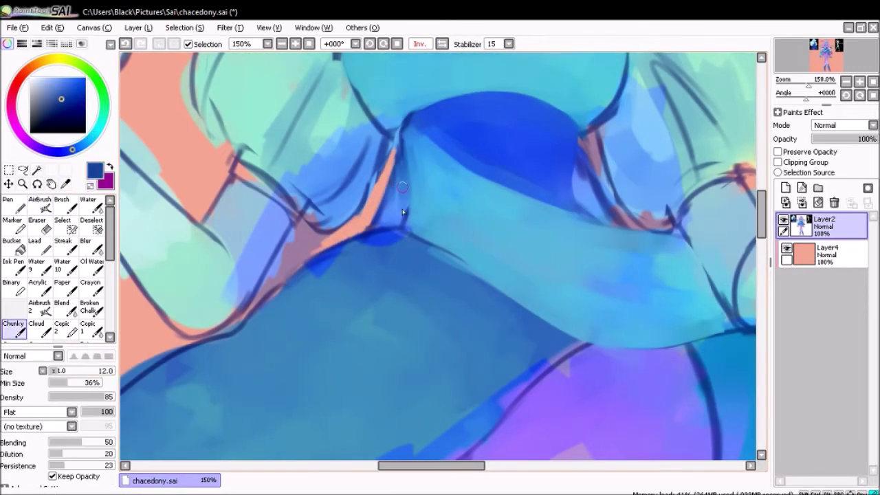
{"action": "left_click", "coordinate": [369, 240], "text": "alt"}
{"action": "scroll", "coordinate": [385, 288], "scroll_direction": "down", "scroll_amount": 2}
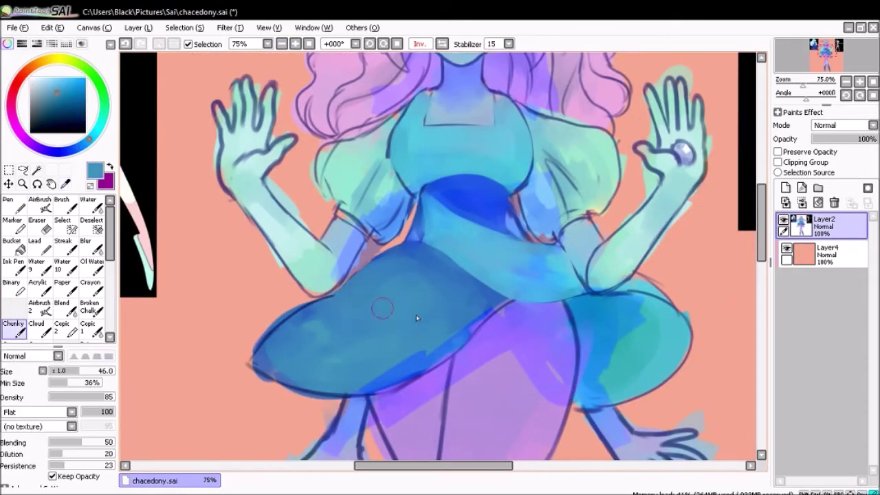
{"action": "mouse_move", "coordinate": [263, 349]}
{"action": "left_mouse_down"}
{"action": "mouse_move", "coordinate": [344, 388]}
{"action": "mouse_move", "coordinate": [468, 319]}
{"action": "left_mouse_up"}
{"action": "left_click_drag", "start_coordinate": [244, 375], "coordinate": [418, 357]}
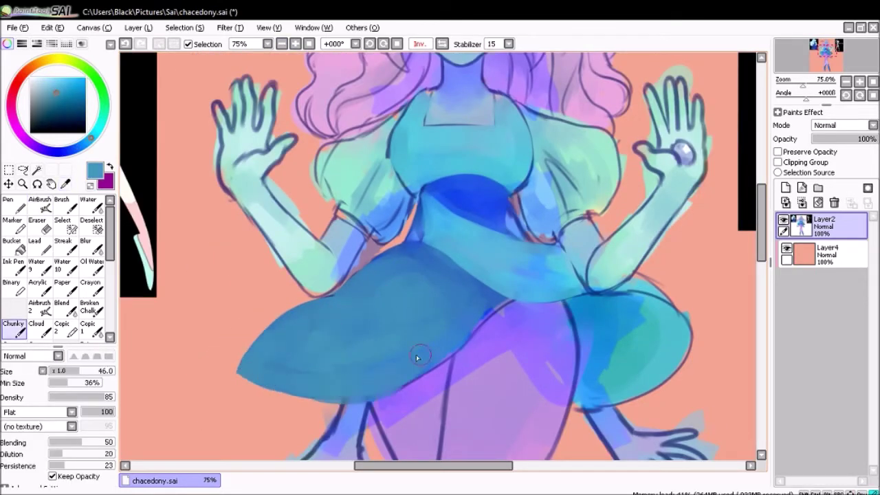
{"action": "left_click", "coordinate": [282, 44]}
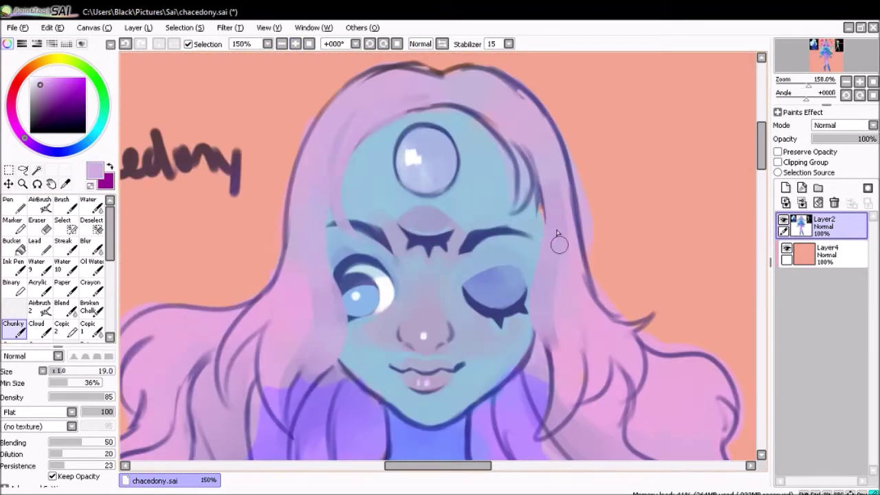
- Paint over the hair lines beside the forehead above the closed eye and clean the skin edge with sampled blue
{"action": "left_click_drag", "start_coordinate": [512, 212], "coordinate": [494, 134]}
{"action": "left_click", "coordinate": [490, 127], "text": "alt"}
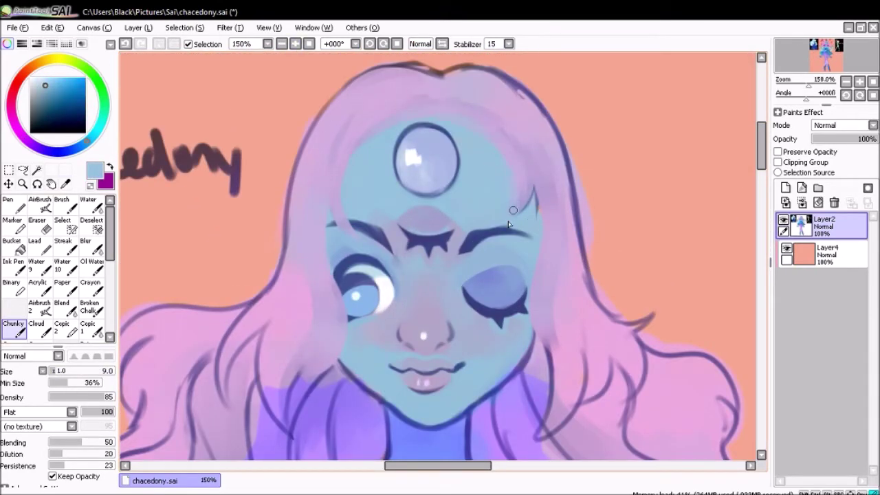
{"action": "left_click_drag", "start_coordinate": [535, 196], "coordinate": [529, 225]}
- Blend the hair lock beside the closed eye's cheek with sampled purple and pink, covering its line art
{"action": "scroll", "coordinate": [536, 206], "scroll_direction": "down", "scroll_amount": 5}
{"action": "left_click_drag", "start_coordinate": [553, 110], "coordinate": [548, 165]}
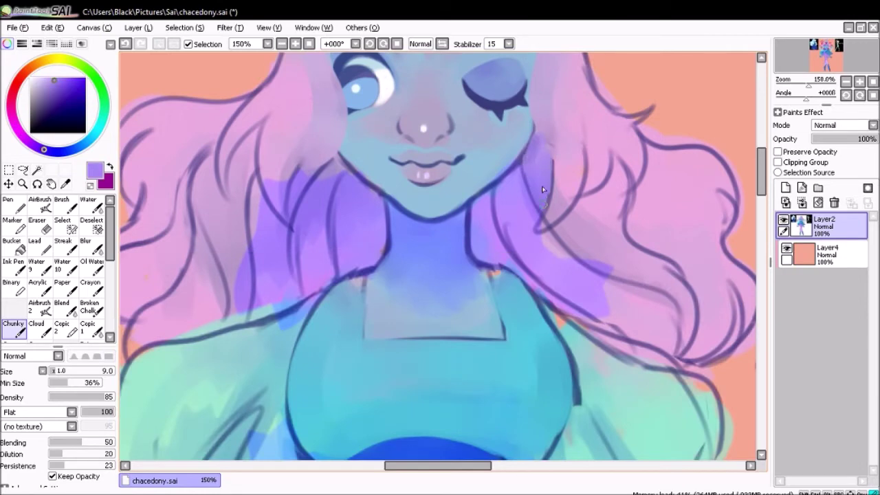
{"action": "key", "text": "h"}
{"action": "left_click", "coordinate": [305, 141], "text": "alt"}
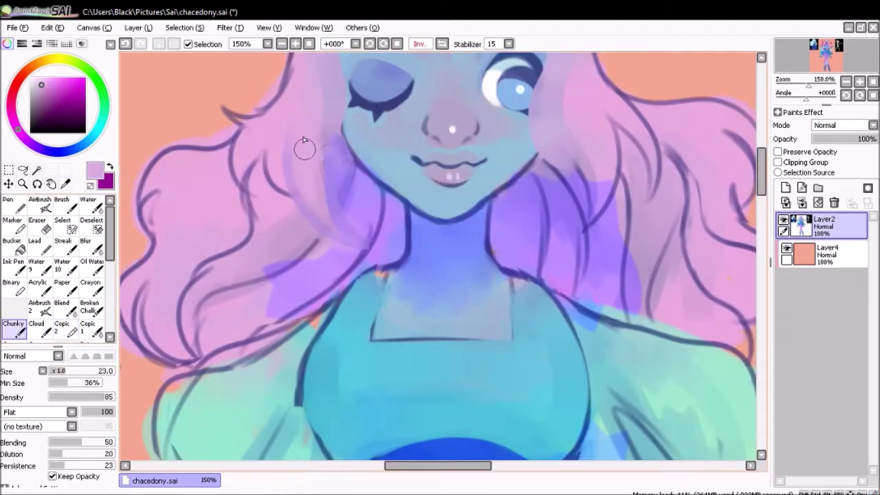
{"action": "key", "text": "h"}
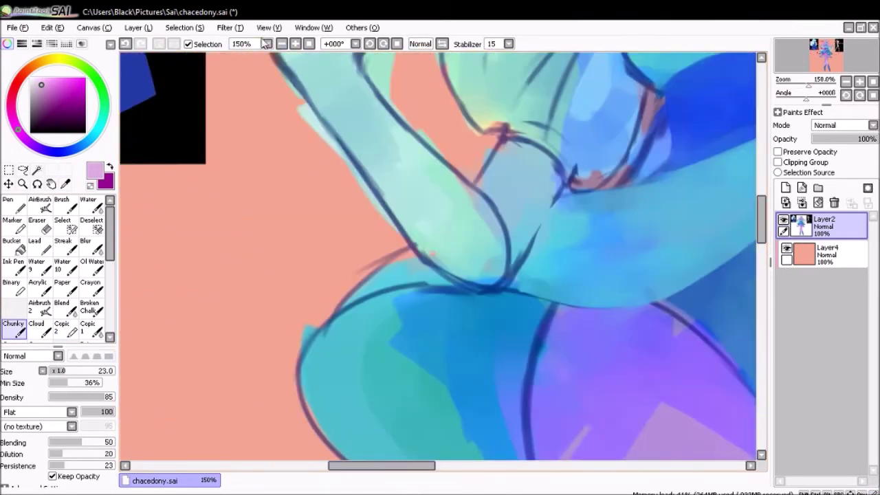
- Repaint the puffed sleeve beside the gem-bearing hand in sampled mint green, covering its outline and fold lines
{"action": "key", "text": "minus"}
{"action": "key", "text": "bracketleft"}
{"action": "left_click_drag", "start_coordinate": [511, 184], "coordinate": [394, 321]}
{"action": "left_click", "coordinate": [385, 309], "text": "alt"}
{"action": "key", "text": "bracketright"}
{"action": "left_click", "coordinate": [45, 206]}
{"action": "mouse_move", "coordinate": [330, 249]}
{"action": "left_mouse_down"}
{"action": "mouse_move", "coordinate": [372, 206]}
{"action": "mouse_move", "coordinate": [413, 289]}
{"action": "left_mouse_up"}
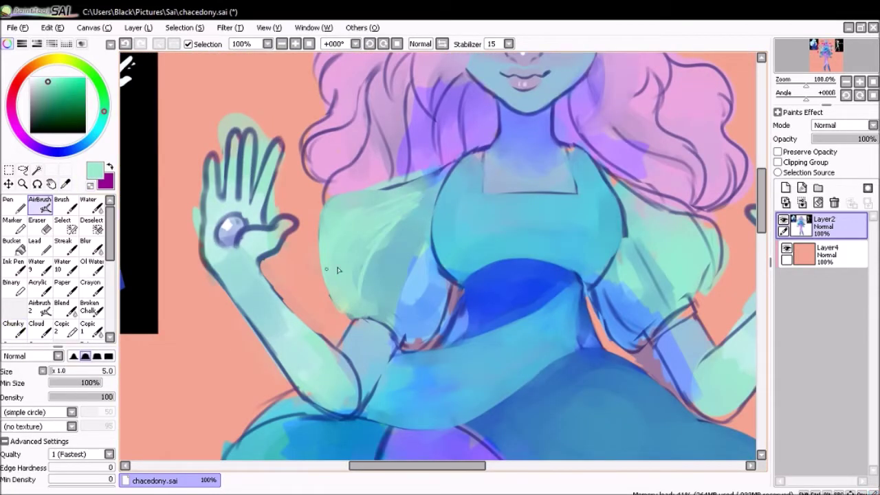
{"action": "left_click_drag", "start_coordinate": [385, 234], "coordinate": [396, 275]}
- Smooth the blue underside of the puffed sleeve beside the gem-bearing hand with the Chunky brush at size 17, covering its outline
{"action": "key", "text": "h"}
{"action": "left_click", "coordinate": [13, 329]}
{"action": "left_click", "coordinate": [69, 375]}
{"action": "key", "text": "h"}
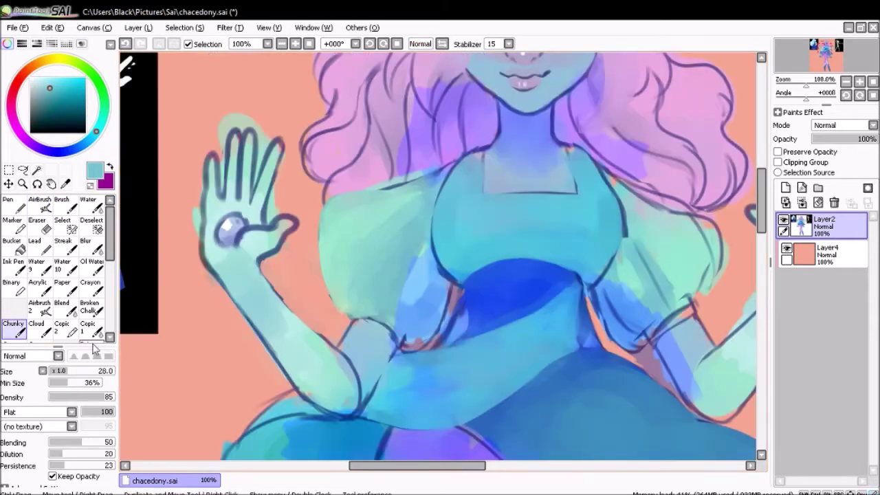
{"action": "left_click", "coordinate": [371, 319], "text": "alt"}
{"action": "key", "text": "bracketleft"}
{"action": "key", "text": "bracketleft"}
{"action": "left_click", "coordinate": [368, 198], "text": "alt"}
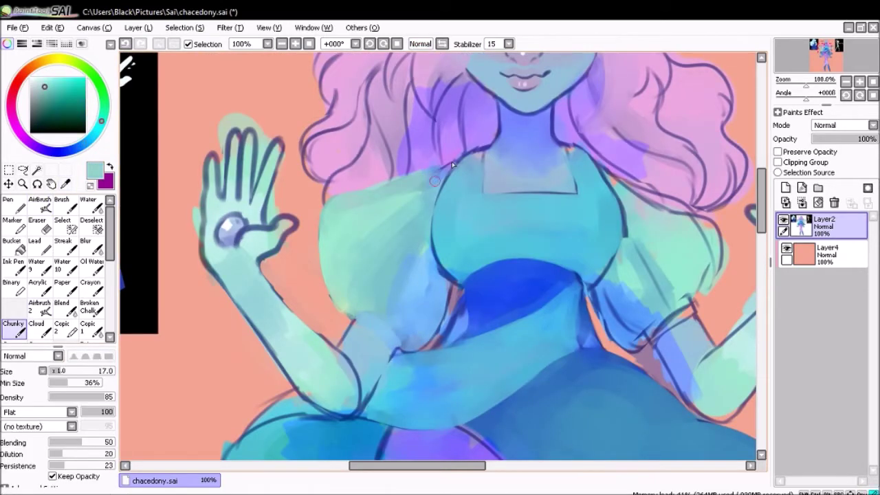
{"action": "key", "text": "h"}
{"action": "scroll", "coordinate": [467, 315], "scroll_direction": "down", "scroll_amount": 3}
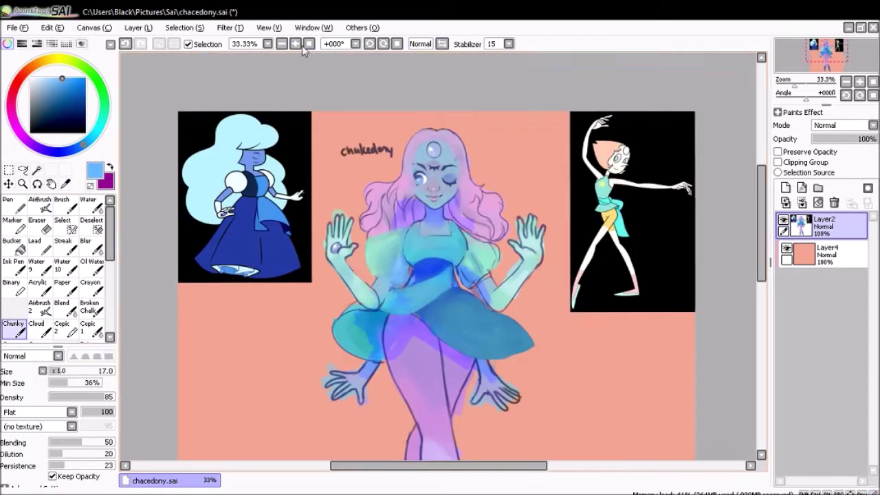
- Airbrush a white five-pointed star on the centre of the bodice and sharpen its edges with sampled teal
{"action": "key", "text": "h"}
{"action": "scroll", "coordinate": [412, 240], "scroll_direction": "up", "scroll_amount": 4}
{"action": "left_click", "coordinate": [39, 206]}
{"action": "mouse_move", "coordinate": [390, 219]}
{"action": "left_mouse_down"}
{"action": "mouse_move", "coordinate": [407, 177]}
{"action": "mouse_move", "coordinate": [452, 179]}
{"action": "mouse_move", "coordinate": [417, 161]}
{"action": "left_mouse_up"}
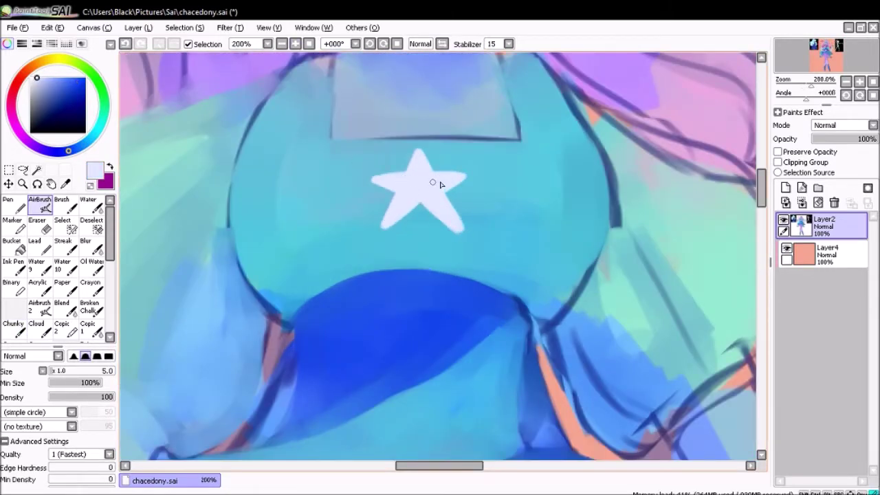
{"action": "left_click", "coordinate": [470, 206], "text": "alt"}
{"action": "left_click_drag", "start_coordinate": [459, 214], "coordinate": [389, 198]}
{"action": "scroll", "coordinate": [441, 229], "scroll_direction": "down", "scroll_amount": 2}
{"action": "left_click_drag", "start_coordinate": [429, 222], "coordinate": [452, 233]}
- Redraw the square neckline's border in purple and soften the bodice's side outlines with sampled blue using the Chunky brush at size 10
{"action": "left_click", "coordinate": [358, 104], "text": "alt"}
{"action": "left_click_drag", "start_coordinate": [358, 103], "coordinate": [358, 147]}
{"action": "left_click", "coordinate": [474, 102], "text": "alt"}
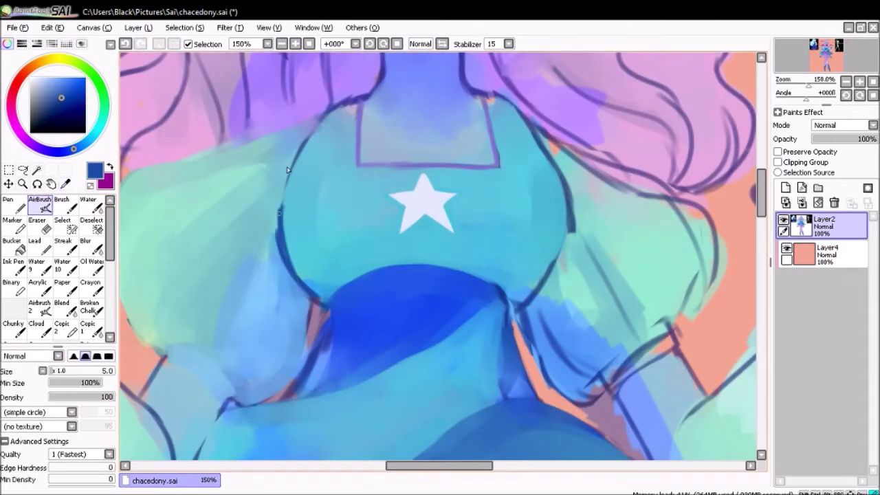
{"action": "key", "text": "c"}
{"action": "key", "text": "bracketleft"}
{"action": "left_click_drag", "start_coordinate": [494, 113], "coordinate": [568, 197]}
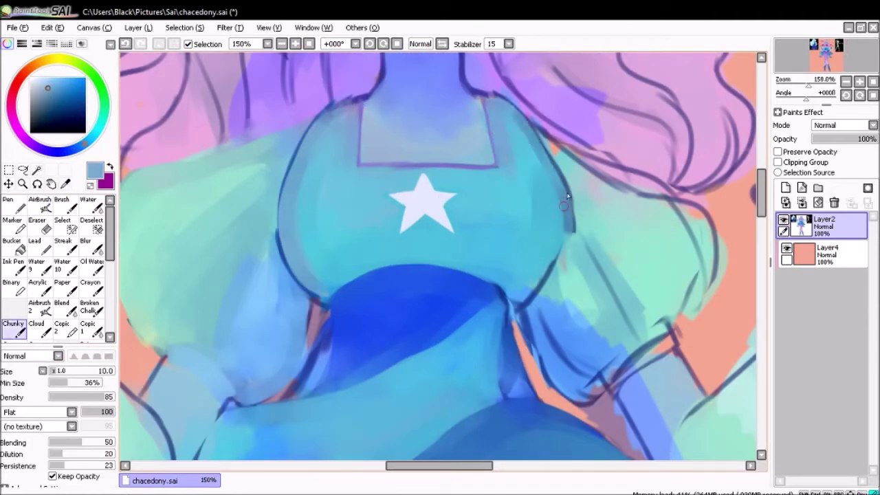
- Blend sampled blue and mint into the puffed sleeve beside the gem-bearing hand with the Chunky brush at size 23
{"action": "key", "text": "minus"}
{"action": "left_click", "coordinate": [510, 191], "text": "alt"}
{"action": "key", "text": "bracketright"}
{"action": "key", "text": "bracketright"}
{"action": "key", "text": "bracketright"}
{"action": "left_click", "coordinate": [330, 278], "text": "alt"}
{"action": "mouse_move", "coordinate": [330, 279]}
{"action": "left_mouse_down"}
{"action": "mouse_move", "coordinate": [328, 216]}
{"action": "mouse_move", "coordinate": [269, 291]}
{"action": "mouse_move", "coordinate": [293, 291]}
{"action": "left_mouse_up"}
{"action": "left_click", "coordinate": [330, 206], "text": "alt"}
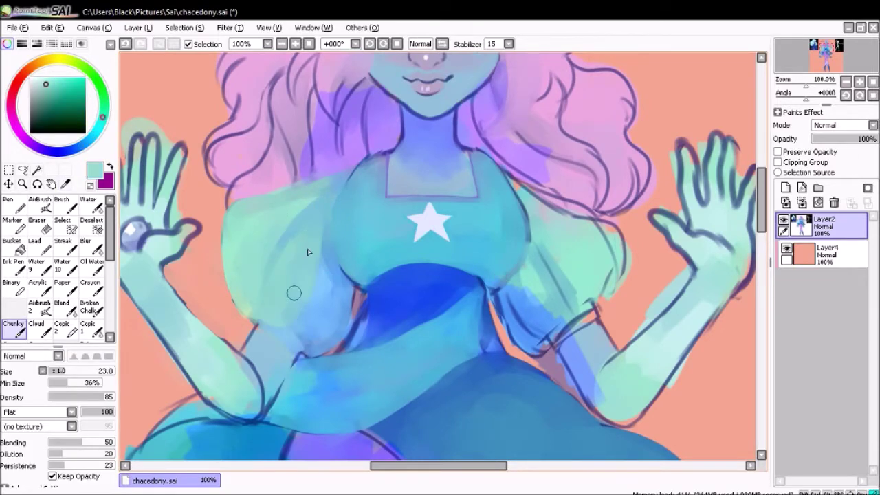
{"action": "key", "text": "bracketleft"}
{"action": "key", "text": "bracketleft"}
{"action": "key", "text": "bracketleft"}
{"action": "scroll", "coordinate": [481, 175], "scroll_direction": "down", "scroll_amount": 3}
{"action": "scroll", "coordinate": [564, 172], "scroll_direction": "up", "scroll_amount": 5}
- Shade the sleeves beside the bodice in dark blue on a new Lumi & Shade layer at 18% opacity and merge it down
{"action": "left_click", "coordinate": [785, 188]}
{"action": "left_click", "coordinate": [843, 125]}
{"action": "key", "text": "bracketright"}
{"action": "key", "text": "bracketright"}
{"action": "key", "text": "bracketright"}
{"action": "key", "text": "bracketright"}
{"action": "left_click", "coordinate": [344, 310], "text": "alt"}
{"action": "left_click_drag", "start_coordinate": [867, 139], "coordinate": [818, 139]}
{"action": "scroll", "coordinate": [440, 255], "scroll_direction": "down", "scroll_amount": 3}
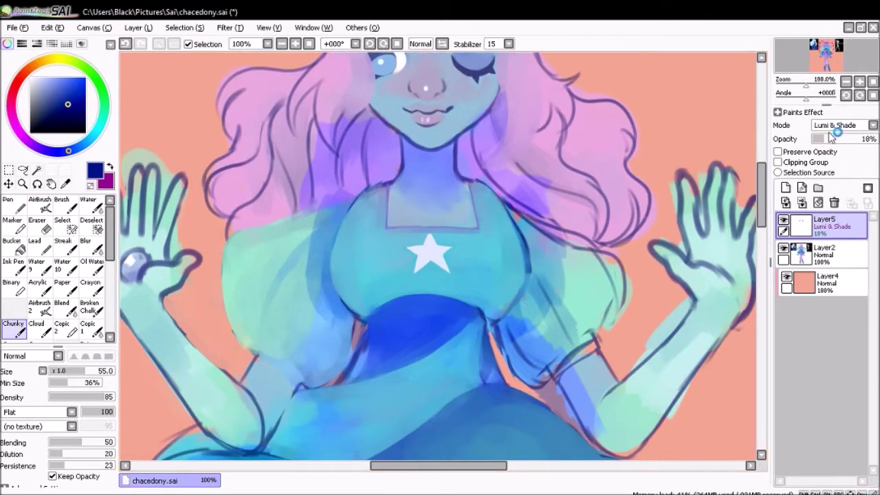
{"action": "left_click", "coordinate": [802, 203]}
- Touch up the shaded hair above the sleeve with sampled purple using the Chunky brush at size 25
{"action": "left_click", "coordinate": [346, 189], "text": "alt"}
{"action": "key", "text": "bracketleft"}
{"action": "key", "text": "bracketleft"}
{"action": "key", "text": "bracketleft"}
{"action": "key", "text": "bracketleft"}
{"action": "key", "text": "bracketleft"}
{"action": "scroll", "coordinate": [385, 165], "scroll_direction": "up", "scroll_amount": 2}
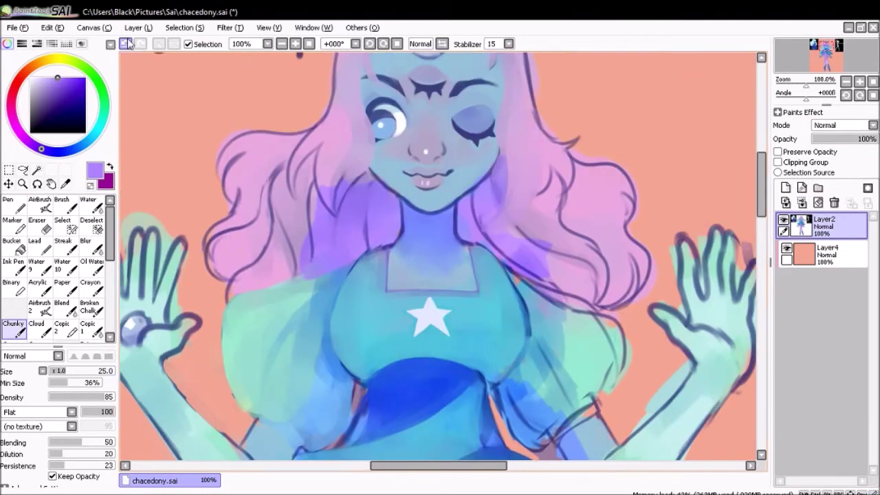
{"action": "scroll", "coordinate": [296, 275], "scroll_direction": "down", "scroll_amount": 5}
{"action": "left_click", "coordinate": [296, 275], "text": "alt"}
{"action": "scroll", "coordinate": [389, 270], "scroll_direction": "down", "scroll_amount": 5}
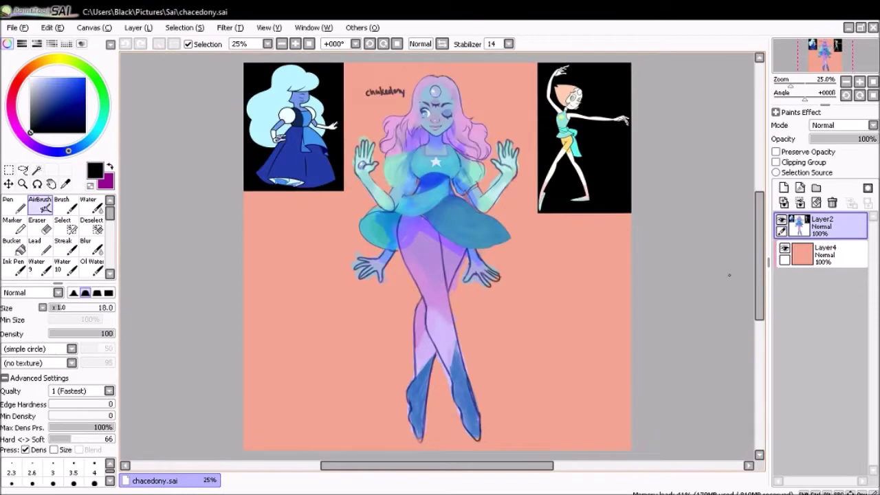
- Cover the bodice's thick outline beside the gemless hand's sleeve with sampled teal and blue
{"action": "scroll", "coordinate": [329, 161], "scroll_direction": "up", "scroll_amount": 5}
{"action": "left_click", "coordinate": [268, 287], "text": "alt"}
{"action": "key", "text": "c"}
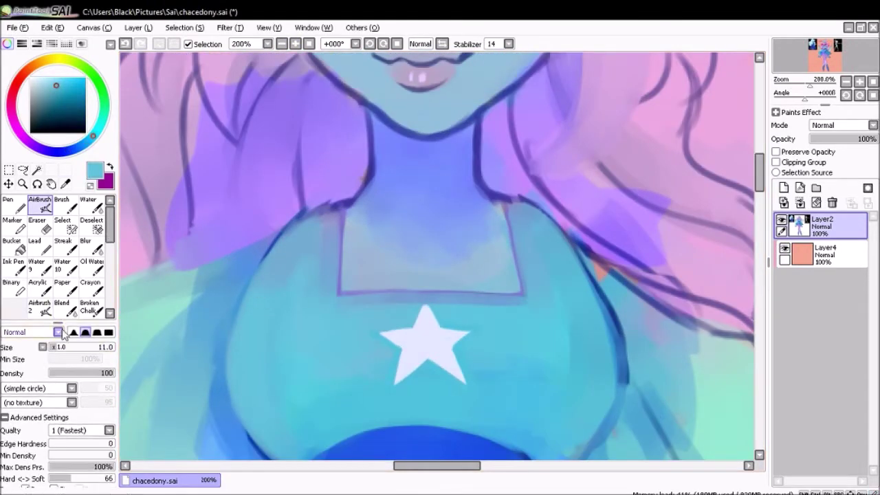
{"action": "left_click_drag", "start_coordinate": [588, 278], "coordinate": [605, 385]}
{"action": "scroll", "coordinate": [590, 413], "scroll_direction": "down", "scroll_amount": 3}
{"action": "left_click", "coordinate": [623, 192], "text": "alt"}
{"action": "mouse_move", "coordinate": [622, 191]}
{"action": "left_mouse_down"}
{"action": "mouse_move", "coordinate": [653, 165]}
{"action": "mouse_move", "coordinate": [598, 372]}
{"action": "mouse_move", "coordinate": [581, 357]}
{"action": "mouse_move", "coordinate": [587, 309]}
{"action": "left_mouse_up"}
- Blend the fold lines of the gemless hand's puffed sleeve with sampled blue and mint using the Chunky brush at size 17
{"action": "left_click", "coordinate": [595, 384], "text": "alt"}
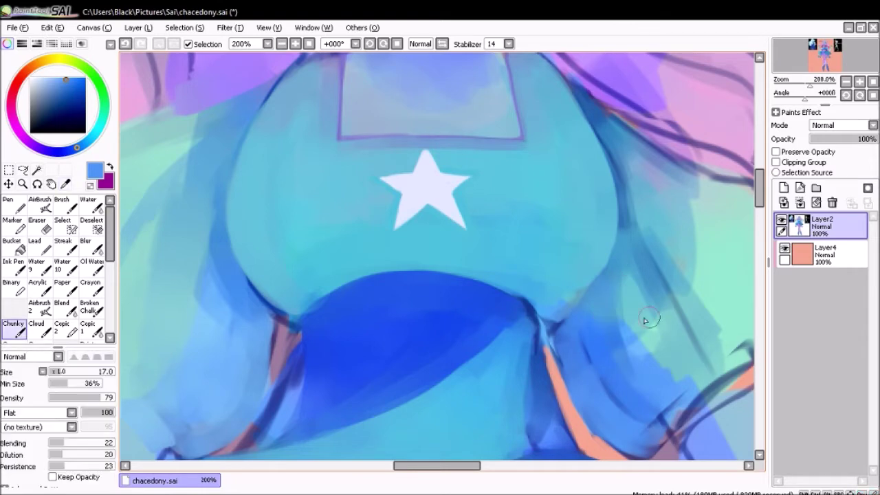
{"action": "left_click", "coordinate": [658, 305], "text": "alt"}
{"action": "left_click_drag", "start_coordinate": [619, 275], "coordinate": [633, 358]}
{"action": "left_click_drag", "start_coordinate": [632, 314], "coordinate": [660, 261]}
{"action": "key", "text": "h"}
{"action": "key", "text": "minus"}
{"action": "left_click", "coordinate": [222, 277], "text": "alt"}
{"action": "mouse_move", "coordinate": [222, 277]}
{"action": "left_mouse_down"}
{"action": "mouse_move", "coordinate": [188, 211]}
{"action": "mouse_move", "coordinate": [246, 214]}
{"action": "mouse_move", "coordinate": [216, 307]}
{"action": "left_mouse_up"}
- Erase the line art along the outer edge of the gemless hand's sleeve with the Eraser at size 24
{"action": "key", "text": "e"}
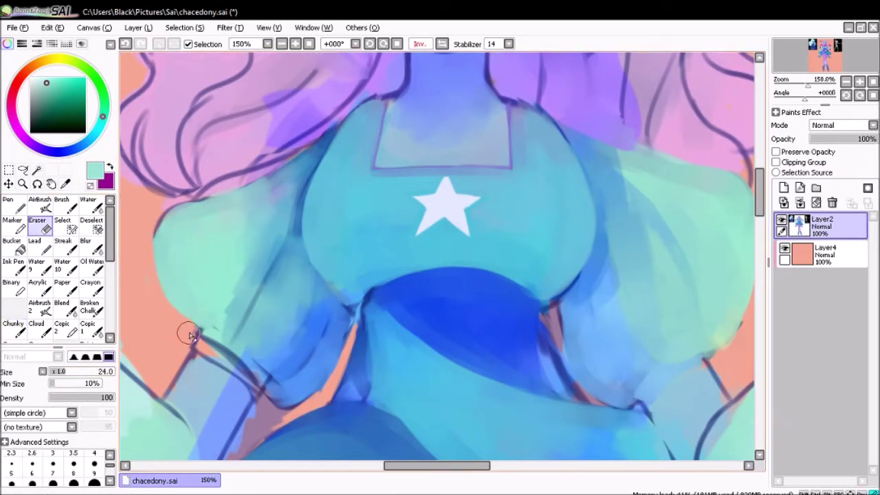
{"action": "key", "text": "h"}
{"action": "key", "text": "e"}
{"action": "key", "text": "minus"}
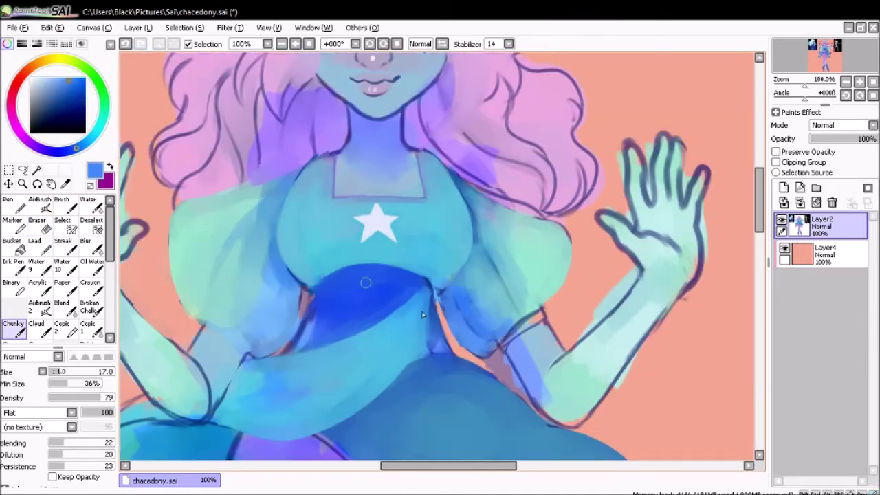
- Smooth the light blue sash across the waist with sampled blue using the Chunky brush at size 17
{"action": "left_click_drag", "start_coordinate": [430, 465], "coordinate": [404, 466]}
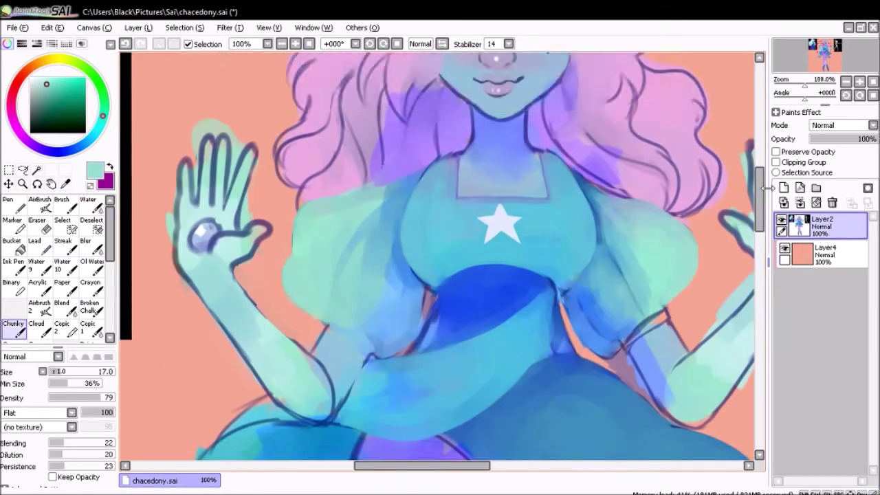
{"action": "key", "text": "plus"}
{"action": "left_click", "coordinate": [440, 229], "text": "alt"}
{"action": "mouse_move", "coordinate": [440, 230]}
{"action": "left_mouse_down"}
{"action": "mouse_move", "coordinate": [385, 303]}
{"action": "mouse_move", "coordinate": [399, 327]}
{"action": "mouse_move", "coordinate": [660, 176]}
{"action": "left_mouse_up"}
{"action": "key", "text": "minus"}
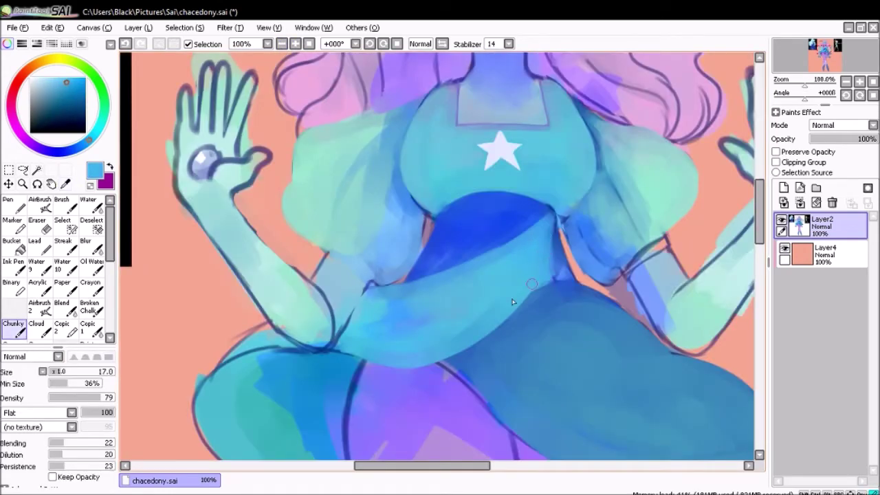
- Erase the leftover colour and lines in the gaps between the waist and both sleeves with the Eraser at size 8
{"action": "key", "text": "h"}
{"action": "key", "text": "plus"}
{"action": "key", "text": "plus"}
{"action": "key", "text": "plus"}
{"action": "key", "text": "e"}
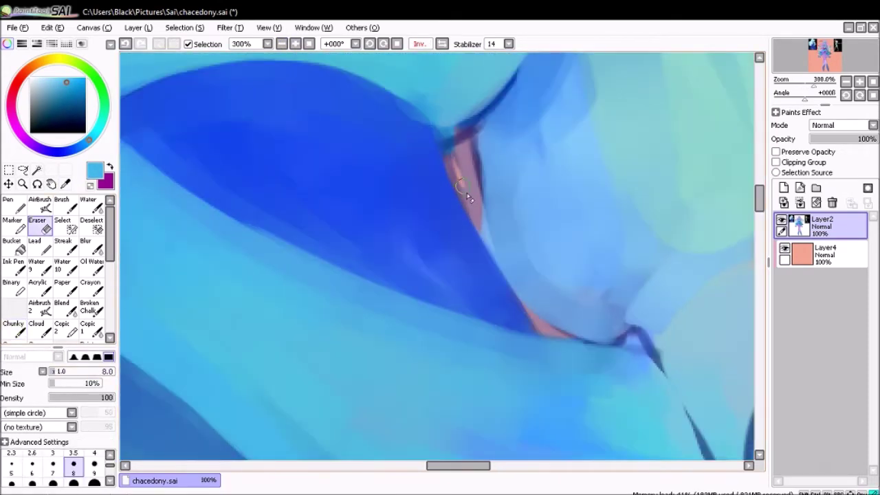
{"action": "key", "text": "minus"}
{"action": "key", "text": "minus"}
{"action": "left_click_drag", "start_coordinate": [275, 236], "coordinate": [372, 258]}
- Airbrush a mint cuff band along the lower edge of the gemless hand's sleeve at size 11
{"action": "key", "text": "v"}
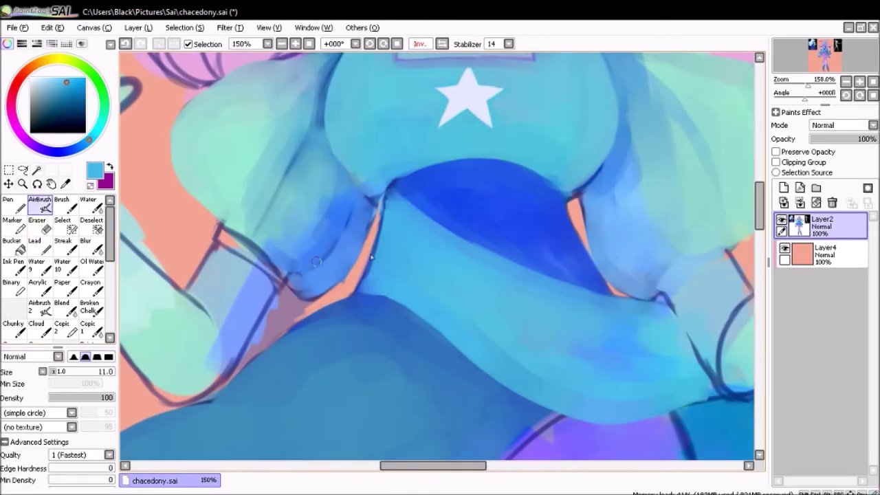
{"action": "left_click", "coordinate": [295, 292], "text": "alt"}
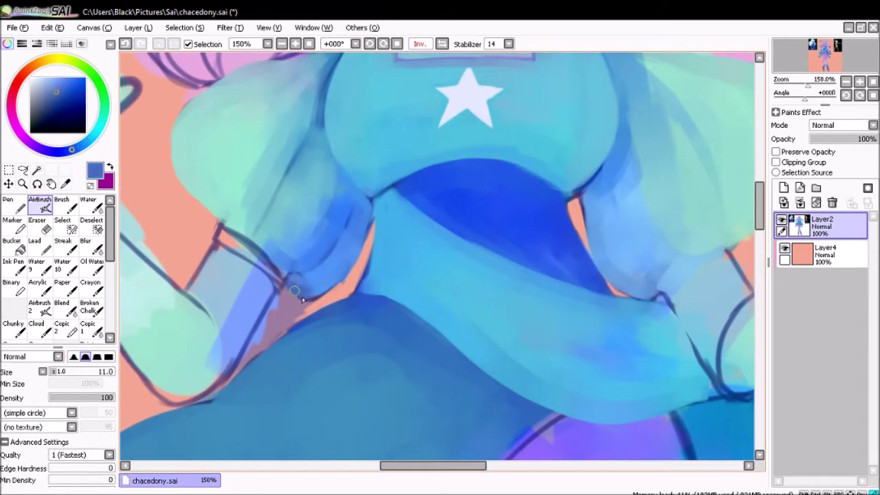
{"action": "left_click", "coordinate": [262, 254], "text": "alt"}
{"action": "left_click", "coordinate": [283, 263], "text": "alt"}
{"action": "left_click", "coordinate": [250, 269], "text": "alt"}
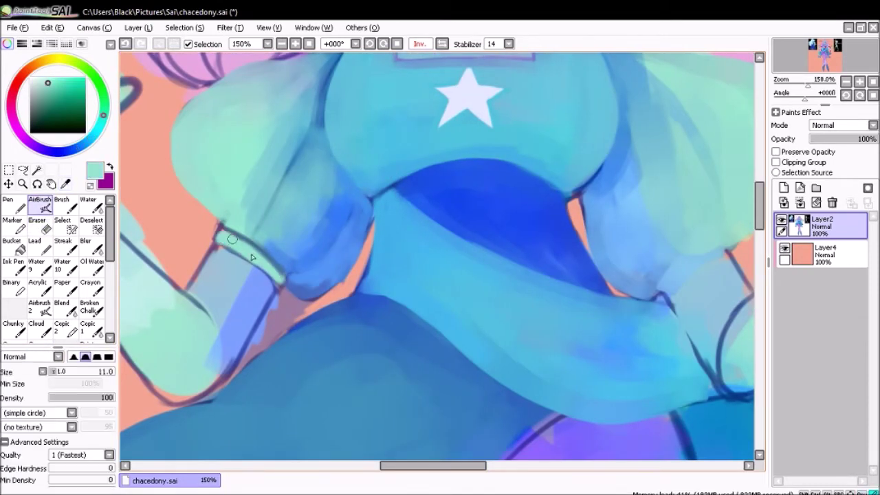
{"action": "key", "text": "minus"}
{"action": "key", "text": "minus"}
{"action": "key", "text": "minus"}
- Blend the inner end of the mint cuff into the sleeve with sampled blue using the Chunky brush at size 17
{"action": "key", "text": "h"}
{"action": "key", "text": "plus"}
{"action": "key", "text": "plus"}
{"action": "key", "text": "plus"}
{"action": "key", "text": "plus"}
{"action": "key", "text": "plus"}
{"action": "left_click", "coordinate": [375, 296], "text": "alt"}
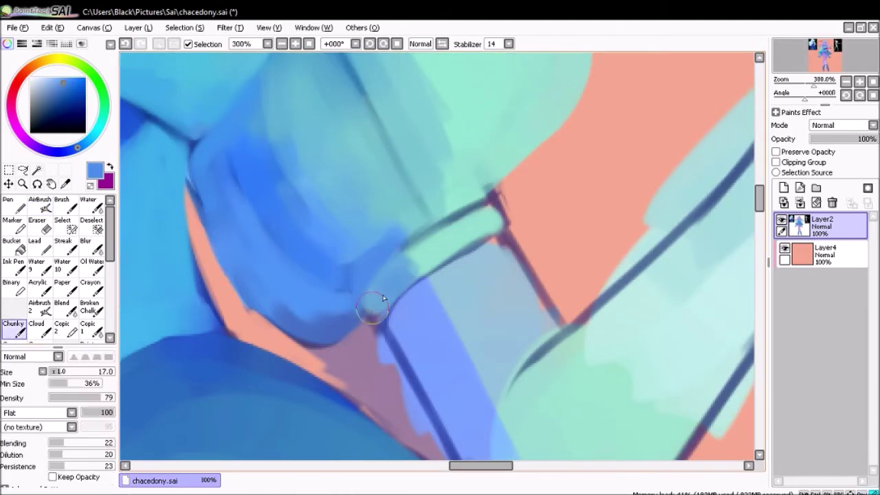
- Erase the stray colour between the upper arm and the skirt below the cuffed sleeve with the Eraser at size 8
{"action": "key", "text": "e"}
{"action": "mouse_move", "coordinate": [304, 358]}
{"action": "left_mouse_down"}
{"action": "mouse_move", "coordinate": [423, 424]}
{"action": "mouse_move", "coordinate": [333, 372]}
{"action": "mouse_move", "coordinate": [377, 406]}
{"action": "mouse_move", "coordinate": [358, 383]}
{"action": "mouse_move", "coordinate": [399, 417]}
{"action": "left_mouse_up"}
{"action": "scroll", "coordinate": [428, 181], "scroll_direction": "down", "scroll_amount": 5}
{"action": "left_click_drag", "start_coordinate": [434, 244], "coordinate": [493, 329]}
{"action": "key", "text": "minus"}
{"action": "key", "text": "minus"}
{"action": "key", "text": "minus"}
{"action": "key", "text": "minus"}
{"action": "key", "text": "minus"}
{"action": "key", "text": "minus"}
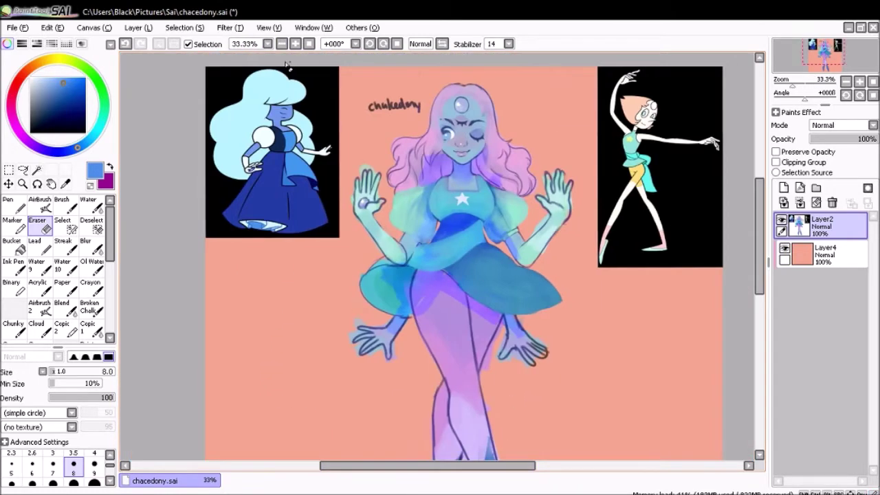
- Repaint the upper arm and elbow below the cuff with sampled blue and mint, softening their outlines
{"action": "left_click", "coordinate": [295, 43]}
{"action": "scroll", "coordinate": [440, 261], "scroll_direction": "up", "scroll_amount": 3}
{"action": "left_click", "coordinate": [295, 43]}
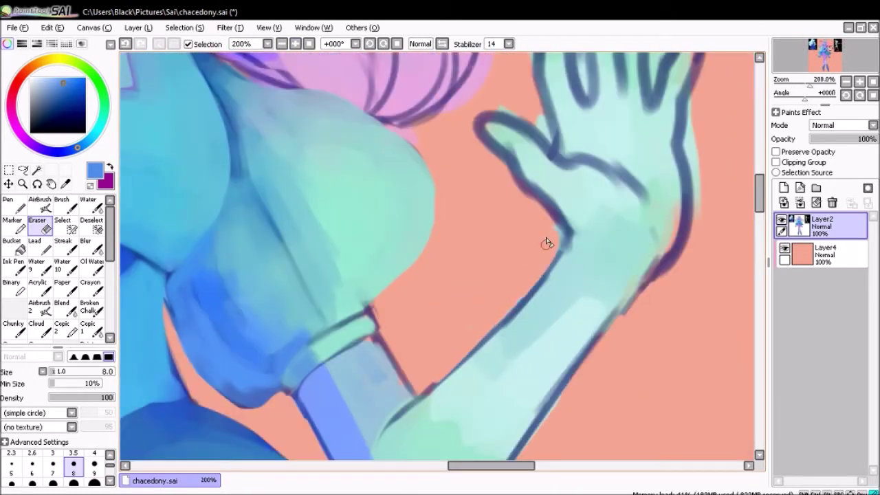
{"action": "key", "text": "b"}
{"action": "left_click", "coordinate": [362, 357], "text": "alt"}
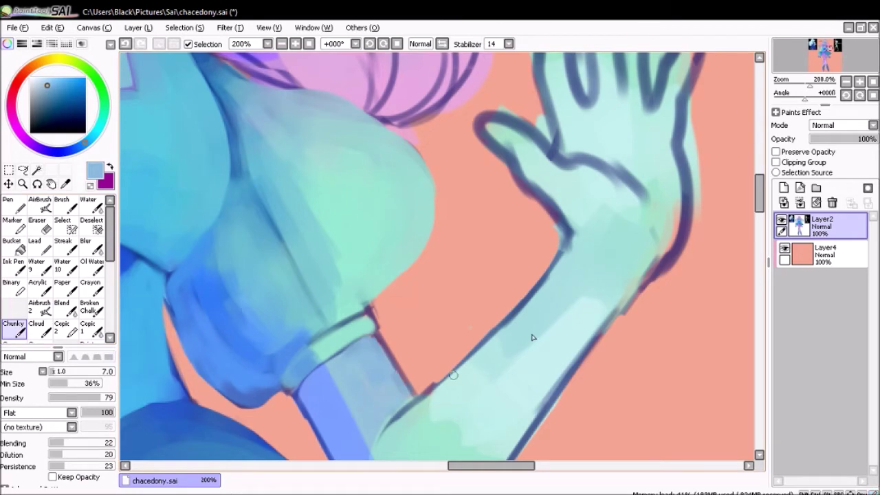
{"action": "scroll", "coordinate": [389, 416], "scroll_direction": "down", "scroll_amount": 5}
{"action": "left_click", "coordinate": [422, 350], "text": "alt"}
{"action": "mouse_move", "coordinate": [379, 309]}
{"action": "left_mouse_down"}
{"action": "mouse_move", "coordinate": [427, 346]}
{"action": "mouse_move", "coordinate": [389, 261]}
{"action": "left_mouse_up"}
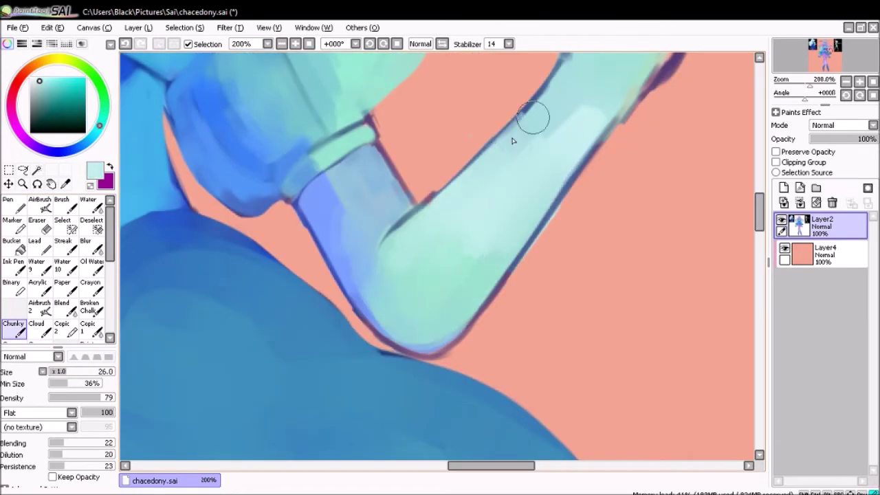
- Paint the gemless hand's palm, thumb and wrist in sampled pale mint with the Chunky brush at size 8, covering inner lines
{"action": "scroll", "coordinate": [389, 262], "scroll_direction": "up", "scroll_amount": 5}
{"action": "key", "text": "bracketleft"}
{"action": "key", "text": "bracketleft"}
{"action": "key", "text": "bracketleft"}
{"action": "key", "text": "bracketleft"}
{"action": "key", "text": "bracketleft"}
{"action": "key", "text": "bracketleft"}
{"action": "key", "text": "bracketleft"}
{"action": "key", "text": "bracketleft"}
{"action": "mouse_move", "coordinate": [582, 387]}
{"action": "left_mouse_down"}
{"action": "mouse_move", "coordinate": [511, 291]}
{"action": "mouse_move", "coordinate": [627, 249]}
{"action": "left_mouse_up"}
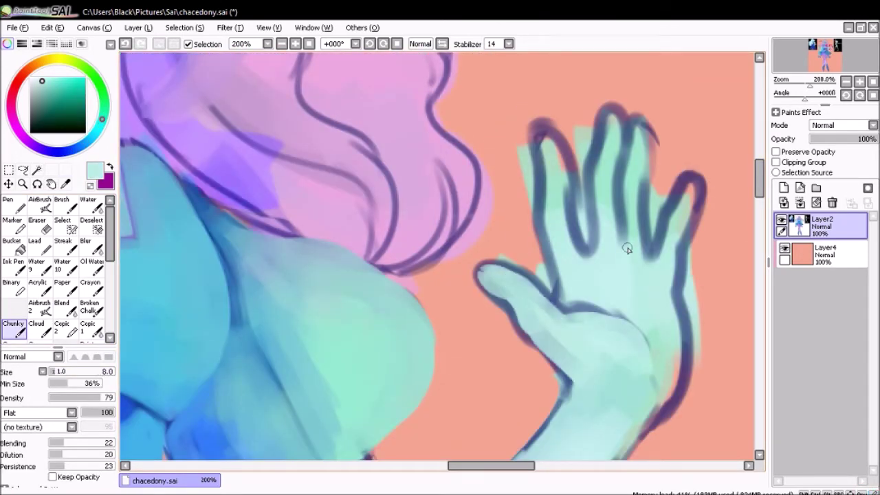
- Reshape the gemless hand's fingers with the Airbrush at size 11 in sampled mint and navy, clearing the gap beside the index finger
{"action": "key", "text": "v"}
{"action": "key", "text": "ctrl+z"}
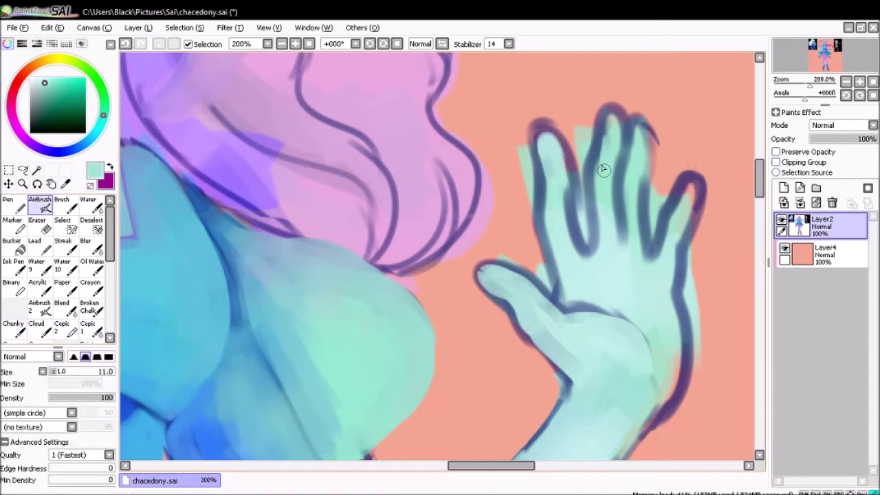
{"action": "left_click", "coordinate": [590, 180], "text": "alt"}
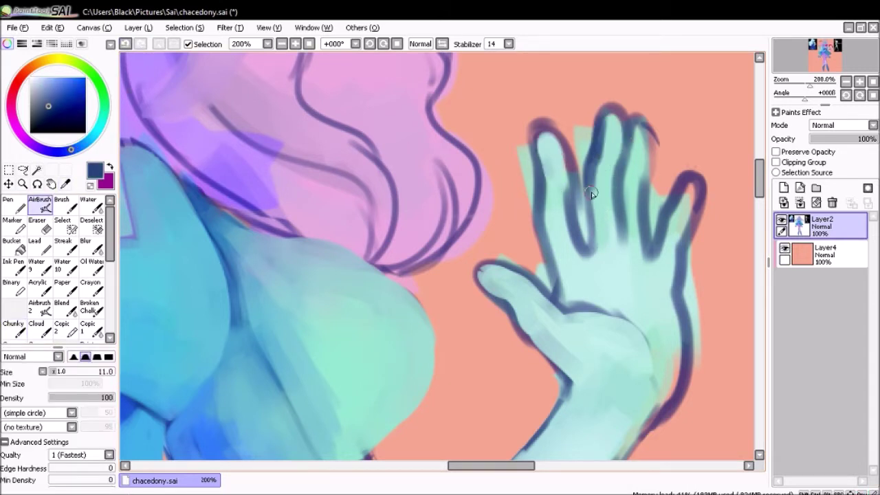
{"action": "mouse_move", "coordinate": [583, 145]}
{"action": "left_mouse_down"}
{"action": "mouse_move", "coordinate": [574, 195]}
{"action": "mouse_move", "coordinate": [528, 183]}
{"action": "mouse_move", "coordinate": [548, 284]}
{"action": "mouse_move", "coordinate": [531, 279]}
{"action": "mouse_move", "coordinate": [527, 317]}
{"action": "left_mouse_up"}
{"action": "left_click", "coordinate": [528, 317], "text": "alt"}
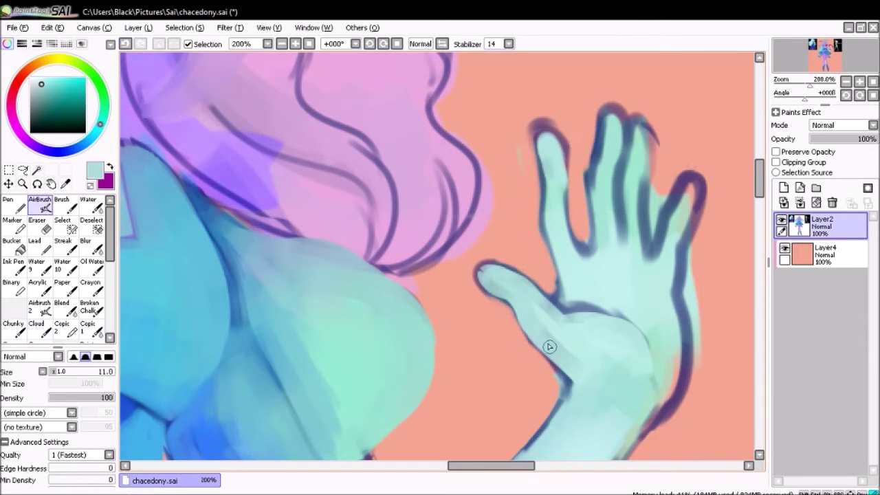
{"action": "mouse_move", "coordinate": [600, 167]}
{"action": "left_mouse_down"}
{"action": "mouse_move", "coordinate": [626, 221]}
{"action": "mouse_move", "coordinate": [633, 126]}
{"action": "mouse_move", "coordinate": [614, 213]}
{"action": "left_mouse_up"}
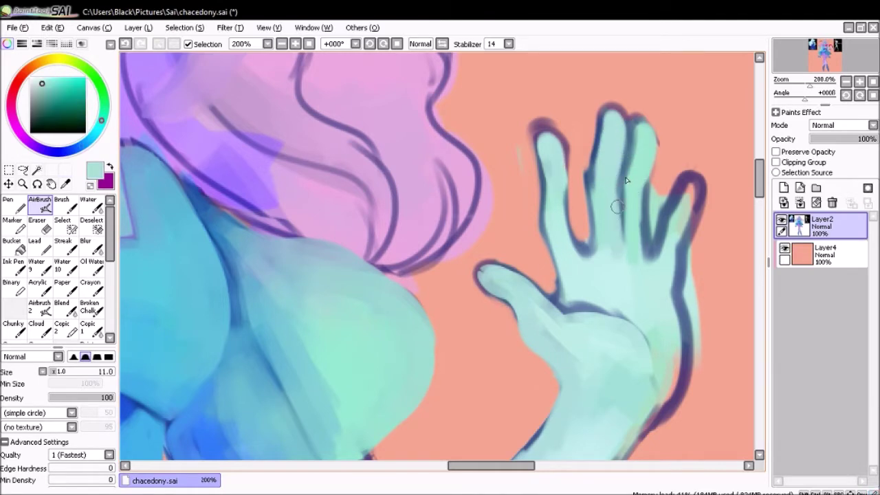
- Clean the gemless hand's outer edge and little finger, and cover the index finger and thumb outlines with sampled mint
{"action": "key", "text": "h"}
{"action": "mouse_move", "coordinate": [332, 216]}
{"action": "left_mouse_down"}
{"action": "mouse_move", "coordinate": [336, 360]}
{"action": "mouse_move", "coordinate": [325, 337]}
{"action": "left_mouse_up"}
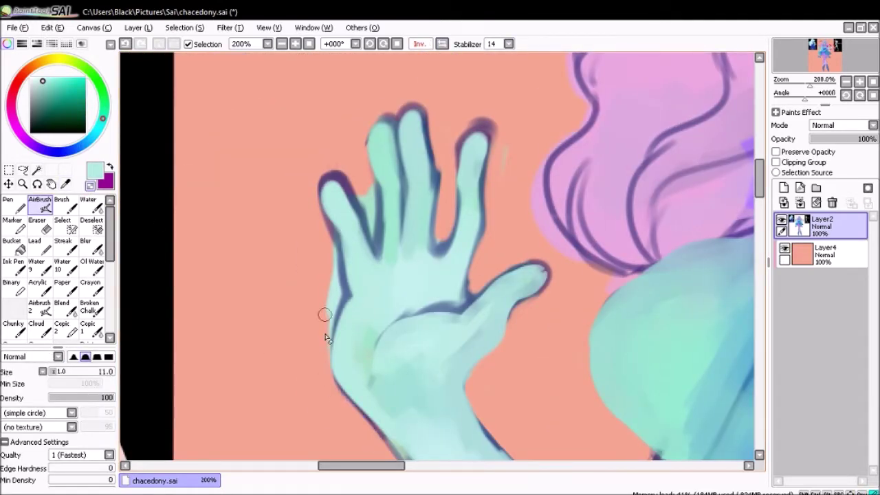
{"action": "left_click", "coordinate": [442, 43]}
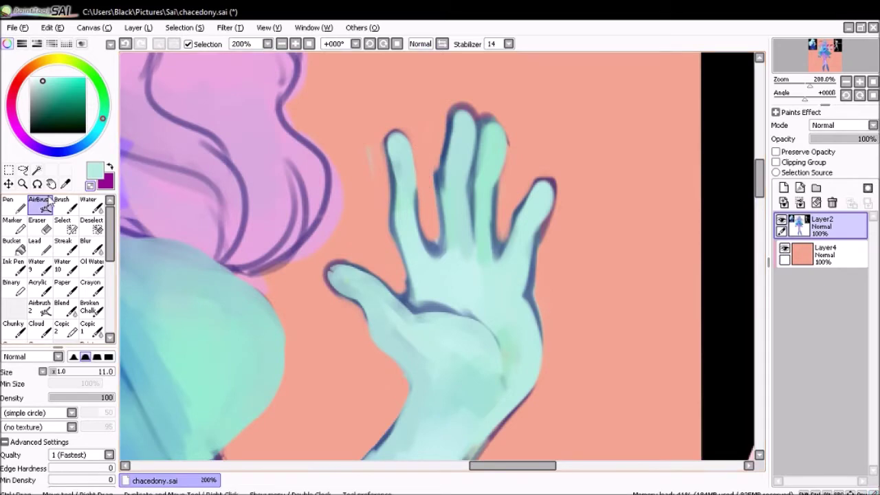
{"action": "left_click_drag", "start_coordinate": [398, 137], "coordinate": [412, 231]}
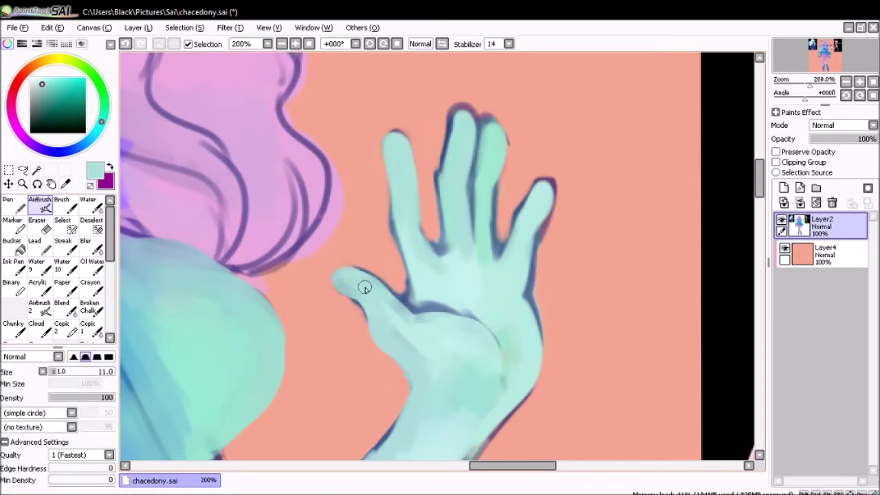
{"action": "key", "text": "h"}
{"action": "key", "text": "h"}
{"action": "scroll", "coordinate": [386, 191], "scroll_direction": "down", "scroll_amount": 5}
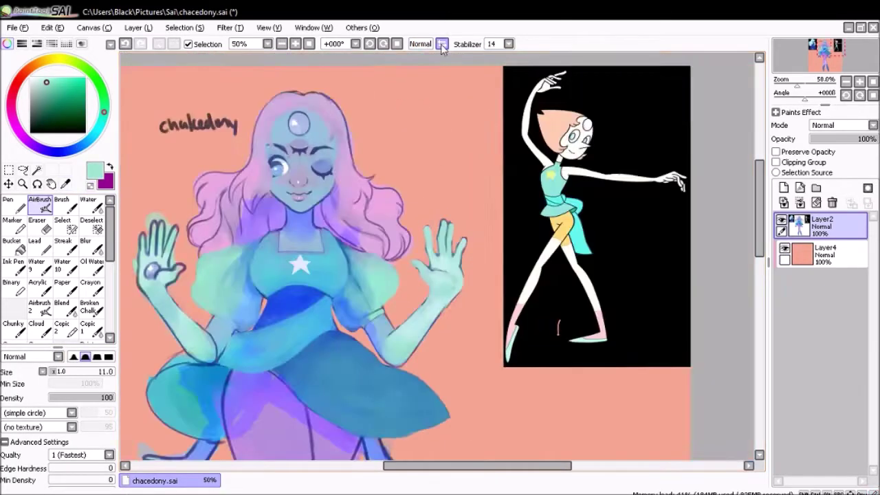
{"action": "scroll", "coordinate": [464, 219], "scroll_direction": "up", "scroll_amount": 4}
{"action": "key", "text": "h"}
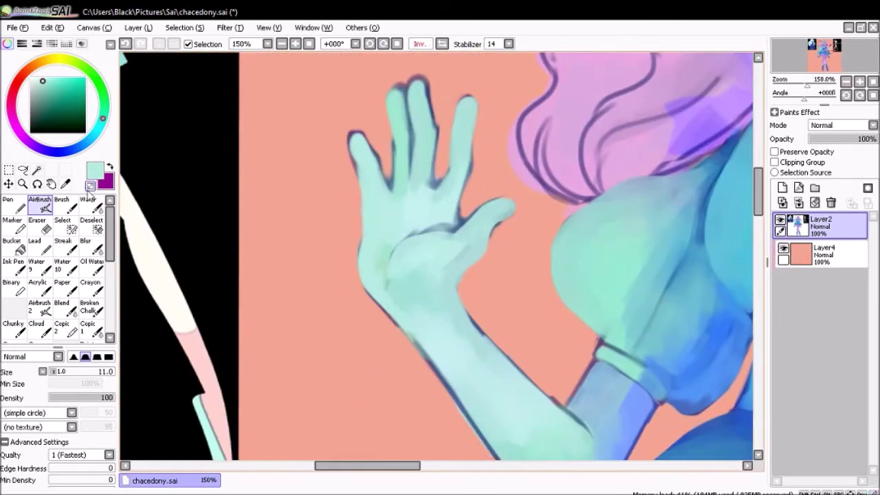
- Soften the gemless hand's palm crease with sampled pale mint using the Chunky brush, checking the whole figure
{"action": "key", "text": "b"}
{"action": "left_click", "coordinate": [449, 230], "text": "alt"}
{"action": "mouse_move", "coordinate": [449, 230]}
{"action": "left_mouse_down"}
{"action": "mouse_move", "coordinate": [393, 252]}
{"action": "mouse_move", "coordinate": [443, 204]}
{"action": "left_mouse_up"}
{"action": "key", "text": "]"}
{"action": "key", "text": "]"}
{"action": "key", "text": "h"}
{"action": "scroll", "coordinate": [420, 219], "scroll_direction": "down", "scroll_amount": 4}
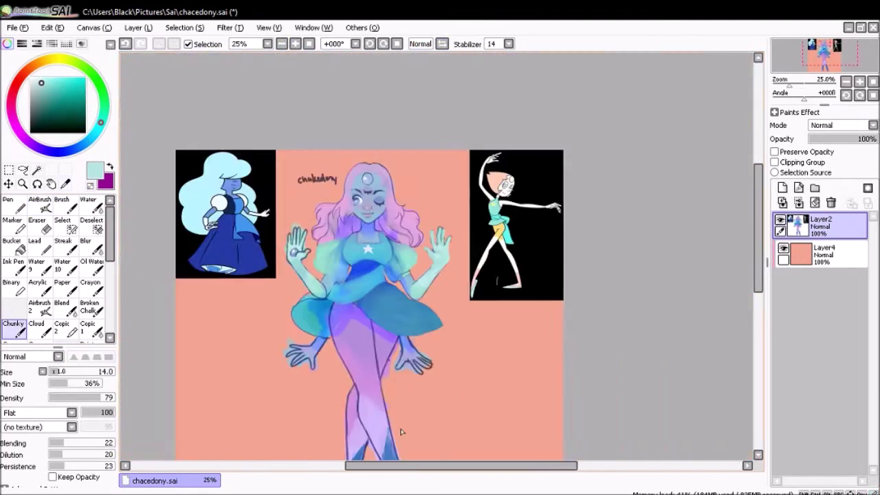
- Erase the stray mint around the gem hand's fingertips and outer edge with the Eraser at size 21
{"action": "scroll", "coordinate": [298, 246], "scroll_direction": "up", "scroll_amount": 4}
{"action": "left_click", "coordinate": [352, 219], "text": "alt"}
{"action": "left_click", "coordinate": [371, 247], "text": "alt"}
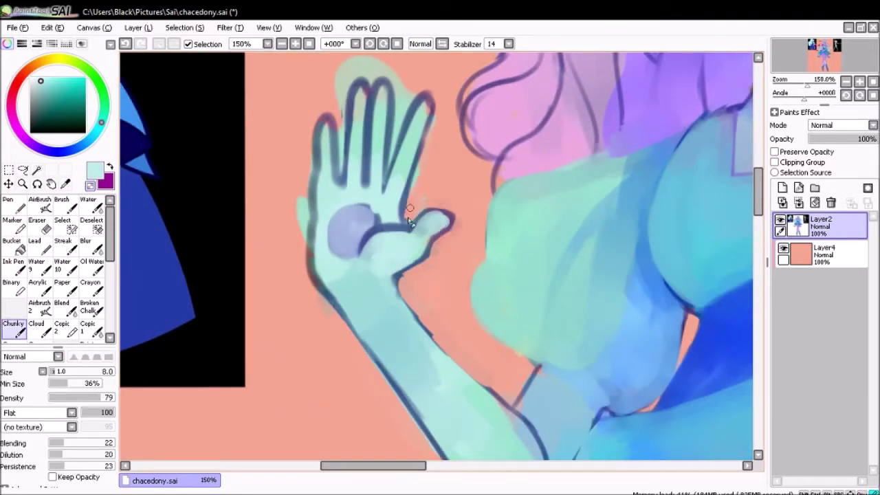
{"action": "key", "text": "e"}
{"action": "left_click_drag", "start_coordinate": [340, 69], "coordinate": [341, 141]}
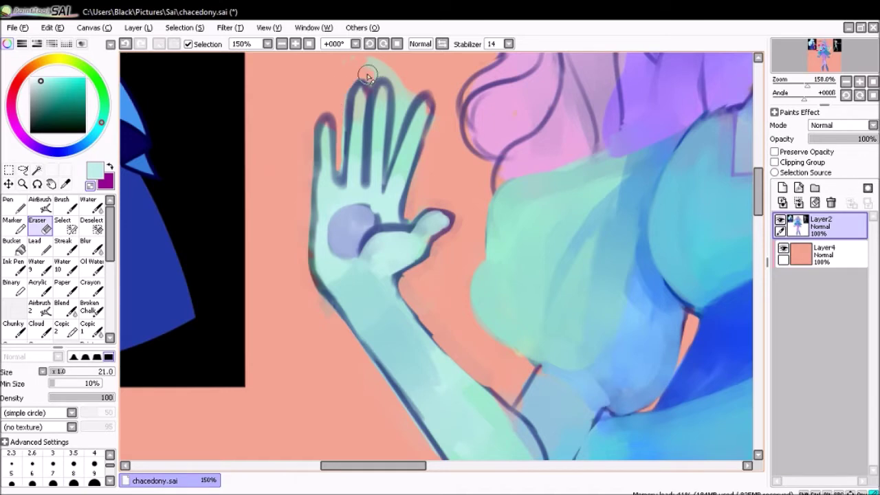
- Paint over the gem hand's finger outlines in sampled mint, checking the shapes in the mirrored view
{"action": "key", "text": "v"}
{"action": "mouse_move", "coordinate": [410, 92]}
{"action": "left_mouse_down"}
{"action": "mouse_move", "coordinate": [389, 168]}
{"action": "mouse_move", "coordinate": [397, 196]}
{"action": "left_mouse_up"}
{"action": "left_click", "coordinate": [442, 43]}
{"action": "left_click_drag", "start_coordinate": [494, 110], "coordinate": [484, 193]}
{"action": "mouse_move", "coordinate": [536, 185]}
{"action": "left_mouse_down"}
{"action": "mouse_move", "coordinate": [544, 125]}
{"action": "mouse_move", "coordinate": [543, 302]}
{"action": "left_mouse_up"}
{"action": "left_click", "coordinate": [442, 44]}
- Thin the gem hand's wrist and forearm outlines by painting over them with sampled mint
{"action": "left_click_drag", "start_coordinate": [347, 217], "coordinate": [306, 330]}
{"action": "left_click_drag", "start_coordinate": [385, 296], "coordinate": [327, 378]}
{"action": "scroll", "coordinate": [436, 300], "scroll_direction": "down", "scroll_amount": 3}
{"action": "left_click_drag", "start_coordinate": [440, 306], "coordinate": [381, 368]}
{"action": "key", "text": "alt"}
{"action": "mouse_move", "coordinate": [481, 325]}
{"action": "left_mouse_down"}
{"action": "mouse_move", "coordinate": [527, 350]}
{"action": "mouse_move", "coordinate": [507, 282]}
{"action": "mouse_move", "coordinate": [513, 246]}
{"action": "left_mouse_up"}
{"action": "scroll", "coordinate": [376, 127], "scroll_direction": "down", "scroll_amount": 4}
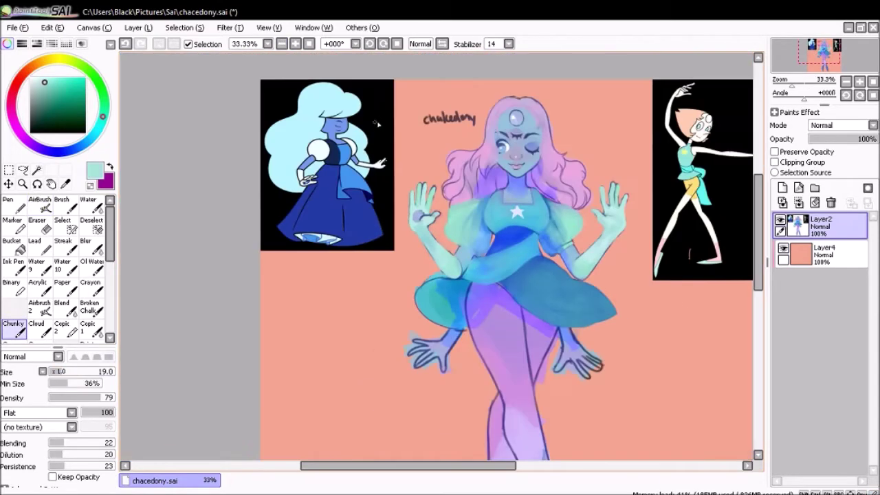
- Draw the palm gem's rim and facet lines in slate blue with the Airbrush at size 3, and add white highlights
{"action": "scroll", "coordinate": [438, 210], "scroll_direction": "up", "scroll_amount": 7}
{"action": "left_click", "coordinate": [39, 203]}
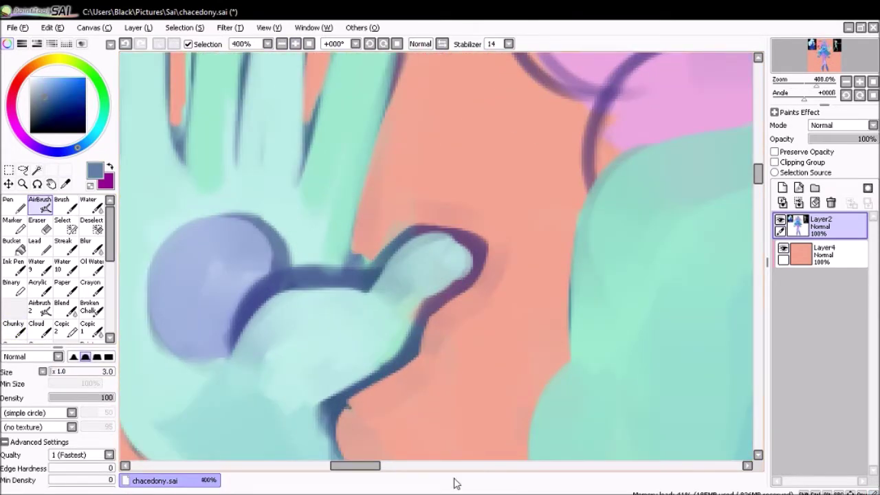
{"action": "left_click_drag", "start_coordinate": [213, 325], "coordinate": [357, 336]}
{"action": "left_click", "coordinate": [30, 77]}
{"action": "left_click_drag", "start_coordinate": [337, 279], "coordinate": [375, 257]}
{"action": "scroll", "coordinate": [412, 344], "scroll_direction": "down", "scroll_amount": 7}
{"action": "scroll", "coordinate": [423, 423], "scroll_direction": "up", "scroll_amount": 7}
{"action": "left_click", "coordinate": [14, 326]}
{"action": "left_click_drag", "start_coordinate": [348, 321], "coordinate": [351, 302]}
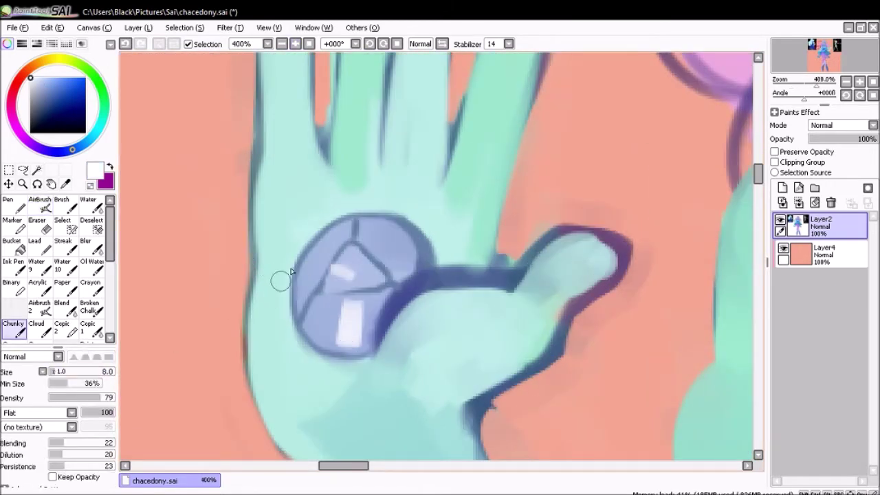
- Cover the gem arm's inner forearm and sleeve outlines in sampled mint and blue with the Chunky brush at size 8
{"action": "scroll", "coordinate": [441, 254], "scroll_direction": "down", "scroll_amount": 4}
{"action": "scroll", "coordinate": [334, 197], "scroll_direction": "up", "scroll_amount": 3}
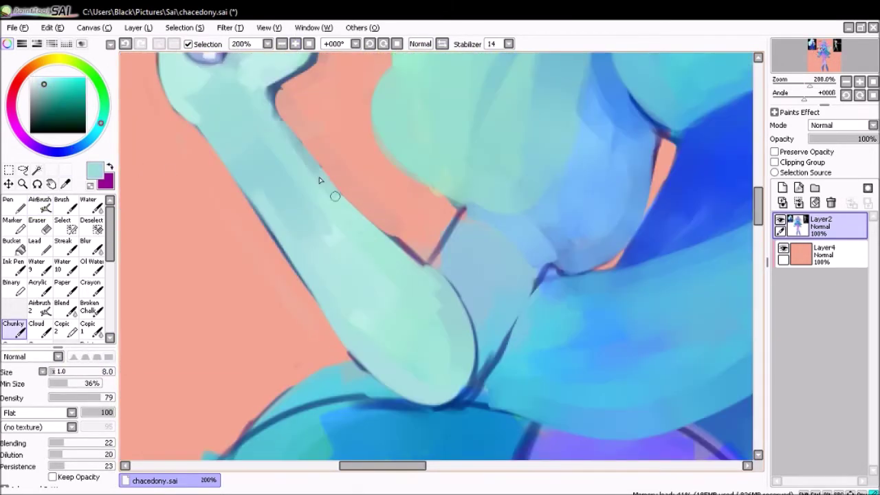
{"action": "left_click", "coordinate": [462, 225], "text": "alt"}
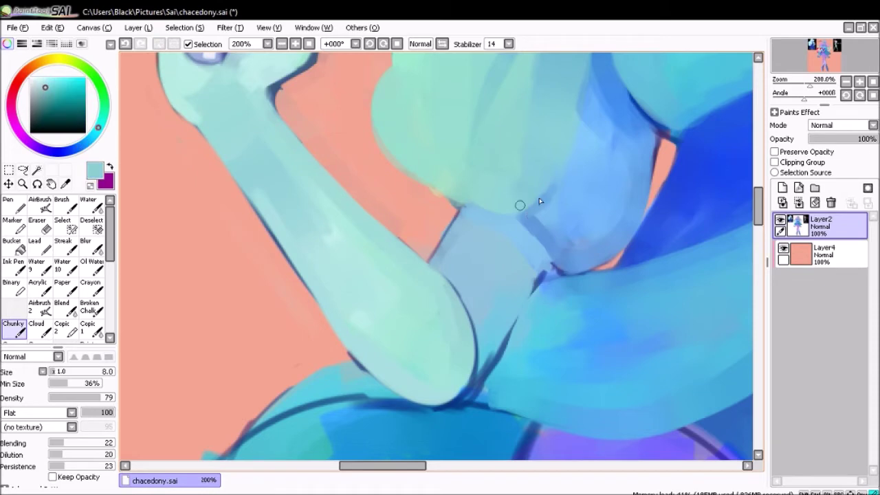
{"action": "left_click", "coordinate": [609, 107], "text": "alt"}
{"action": "left_click_drag", "start_coordinate": [512, 237], "coordinate": [539, 265]}
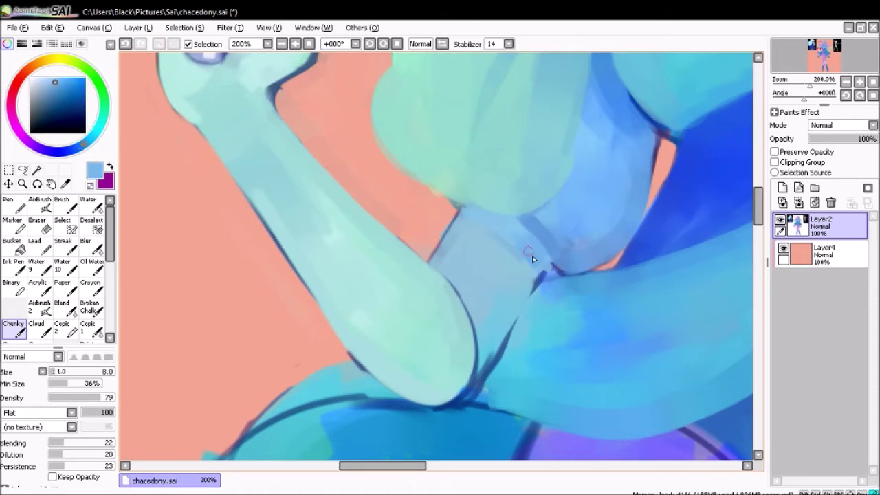
- Refine the line between the gem arm's elbow and the waist with the Airbrush at size 3 in sampled colours
{"action": "left_click", "coordinate": [507, 353], "text": "alt"}
{"action": "key", "text": "a"}
{"action": "left_click_drag", "start_coordinate": [523, 295], "coordinate": [479, 375]}
{"action": "left_click", "coordinate": [472, 398], "text": "alt"}
{"action": "scroll", "coordinate": [370, 271], "scroll_direction": "down", "scroll_amount": 3}
- Paint over the outlines of the small skirt lobe below the gem arm in sampled teal and blue, and erase its ragged edge
{"action": "left_click", "coordinate": [366, 272], "text": "alt"}
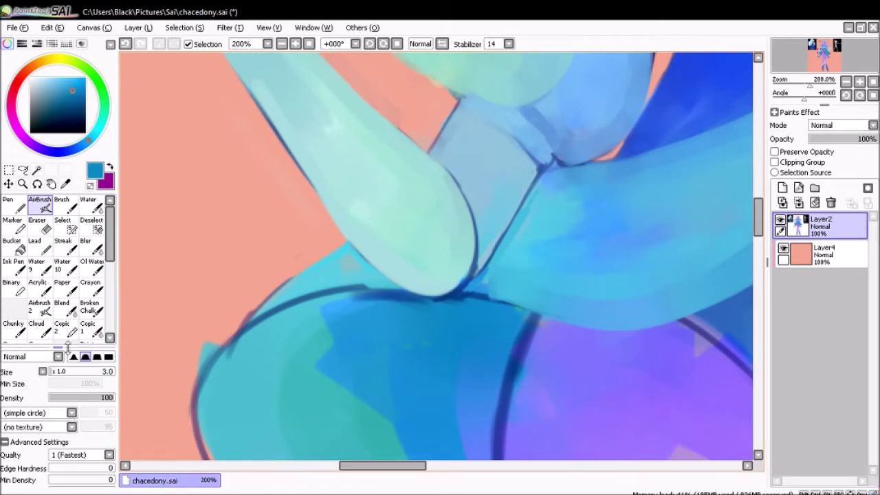
{"action": "scroll", "coordinate": [426, 377], "scroll_direction": "down", "scroll_amount": 1}
{"action": "key", "text": "c"}
{"action": "left_click_drag", "start_coordinate": [412, 343], "coordinate": [317, 289]}
{"action": "left_click_drag", "start_coordinate": [275, 385], "coordinate": [334, 303]}
{"action": "left_click", "coordinate": [274, 341], "text": "alt"}
{"action": "left_click", "coordinate": [358, 281], "text": "alt"}
{"action": "key", "text": "e"}
{"action": "scroll", "coordinate": [436, 256], "scroll_direction": "down", "scroll_amount": 4}
- Merge the small skirt lobe's teal and blue patches with broad Chunky strokes in sampled colours, up to the thigh
{"action": "key", "text": "c"}
{"action": "mouse_move", "coordinate": [289, 220]}
{"action": "left_mouse_down"}
{"action": "mouse_move", "coordinate": [335, 186]}
{"action": "mouse_move", "coordinate": [412, 330]}
{"action": "left_mouse_up"}
{"action": "left_click", "coordinate": [357, 268], "text": "alt"}
{"action": "left_click", "coordinate": [412, 330], "text": "alt"}
{"action": "left_click_drag", "start_coordinate": [330, 343], "coordinate": [481, 374]}
{"action": "left_click", "coordinate": [530, 398], "text": "alt"}
{"action": "left_click_drag", "start_coordinate": [495, 206], "coordinate": [490, 329]}
{"action": "left_click", "coordinate": [458, 326], "text": "alt"}
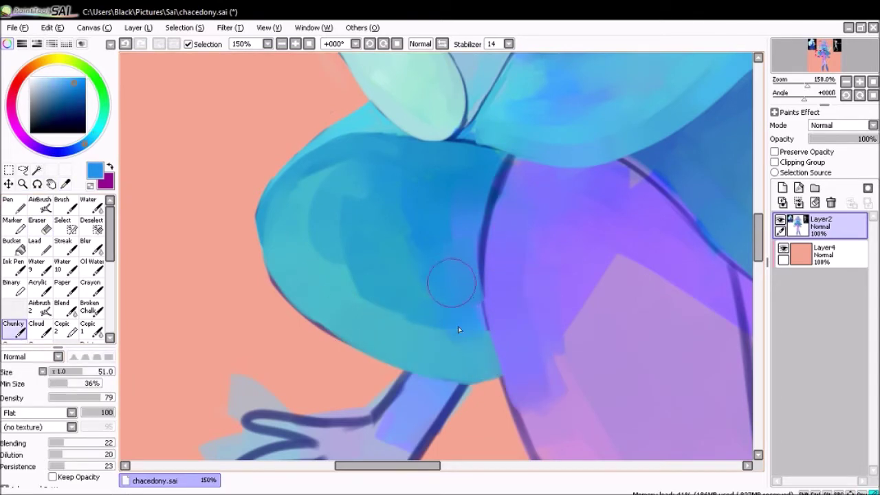
- Smooth the thigh's violet and pink patches into a gradient with the Blend tool at size 140
{"action": "scroll", "coordinate": [458, 326], "scroll_direction": "down", "scroll_amount": 1}
{"action": "scroll", "coordinate": [440, 275], "scroll_direction": "down", "scroll_amount": 3}
{"action": "left_click", "coordinate": [61, 307]}
{"action": "scroll", "coordinate": [418, 363], "scroll_direction": "down", "scroll_amount": 2}
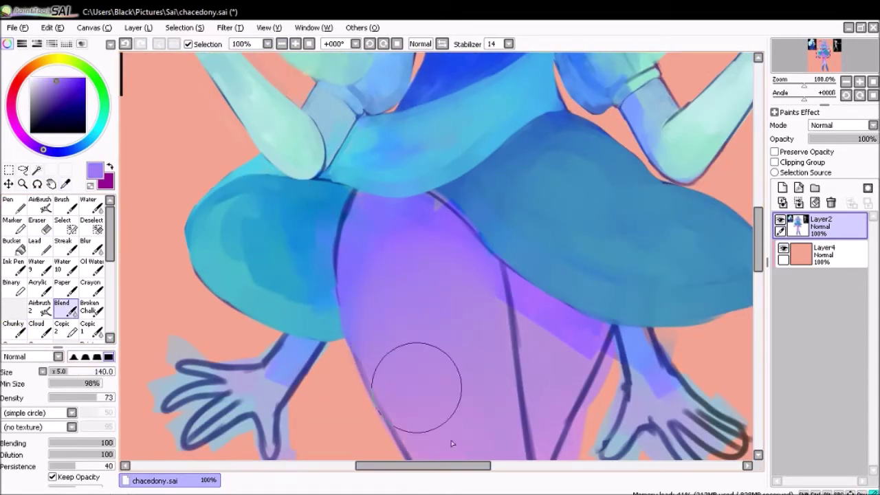
{"action": "scroll", "coordinate": [413, 344], "scroll_direction": "down", "scroll_amount": 3}
{"action": "scroll", "coordinate": [319, 236], "scroll_direction": "up", "scroll_amount": 3}
{"action": "left_click", "coordinate": [281, 44]}
- Erase the stray colour around the lower hand below the small skirt lobe with the Eraser at size 21
{"action": "scroll", "coordinate": [241, 295], "scroll_direction": "up", "scroll_amount": 5}
{"action": "key", "text": "e"}
{"action": "left_click_drag", "start_coordinate": [353, 469], "coordinate": [327, 470]}
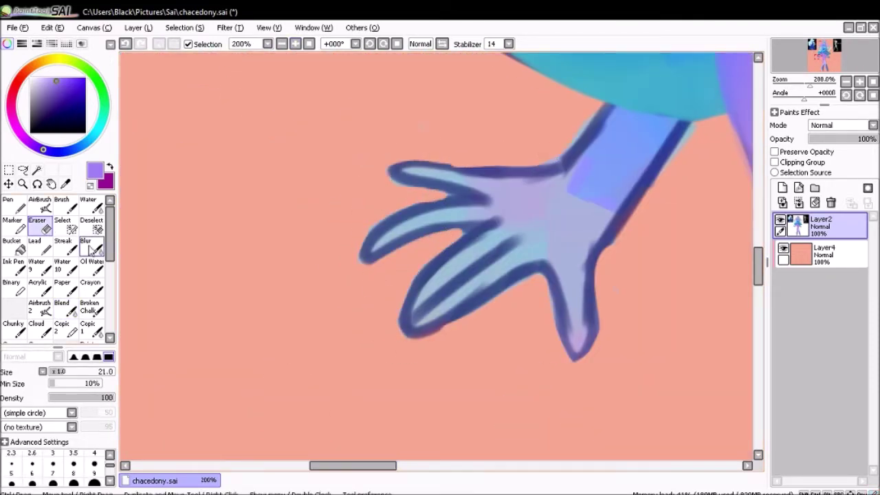
- Paint that lower hand's wrist and thumb in blue-violet and its fingers in sampled light blue, covering the inner outlines
{"action": "key", "text": "c"}
{"action": "left_click_drag", "start_coordinate": [586, 172], "coordinate": [605, 220]}
{"action": "key", "text": "h"}
{"action": "mouse_move", "coordinate": [289, 241]}
{"action": "left_mouse_down"}
{"action": "mouse_move", "coordinate": [299, 338]}
{"action": "mouse_move", "coordinate": [339, 258]}
{"action": "mouse_move", "coordinate": [428, 286]}
{"action": "mouse_move", "coordinate": [436, 256]}
{"action": "left_mouse_up"}
{"action": "left_click", "coordinate": [340, 258], "text": "alt"}
{"action": "left_click", "coordinate": [60, 378]}
{"action": "key", "text": "h"}
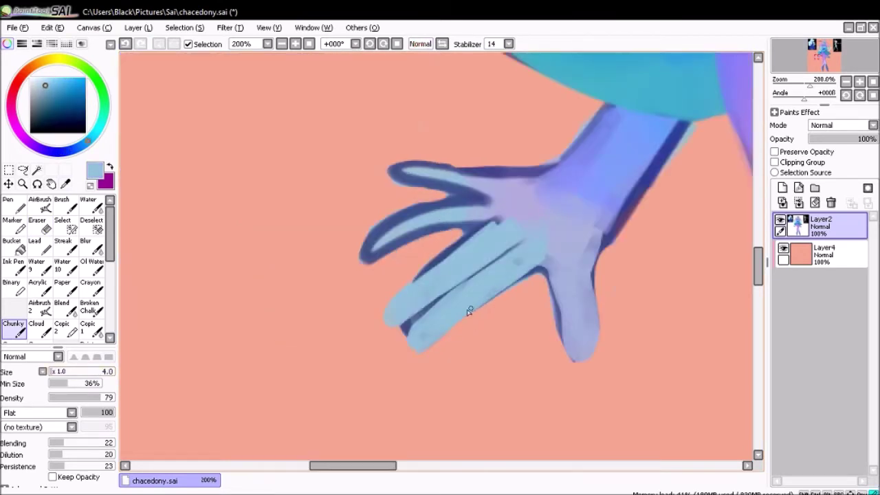
{"action": "key", "text": "h"}
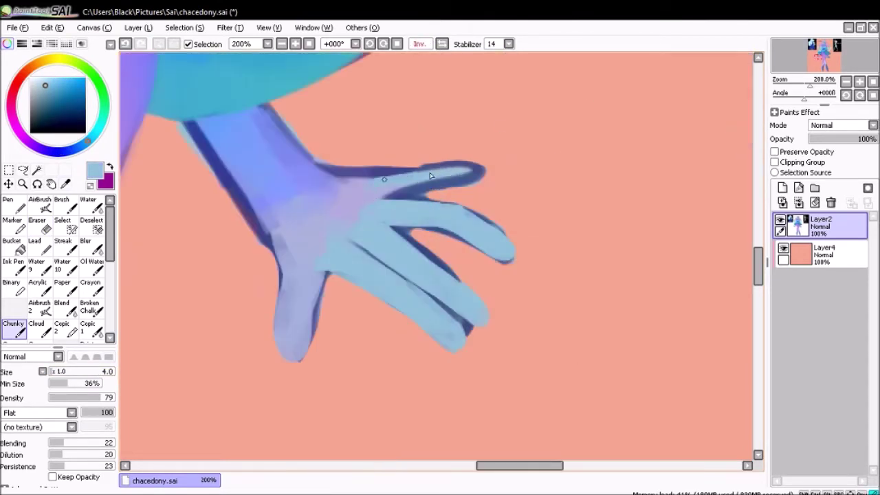
{"action": "key", "text": "h"}
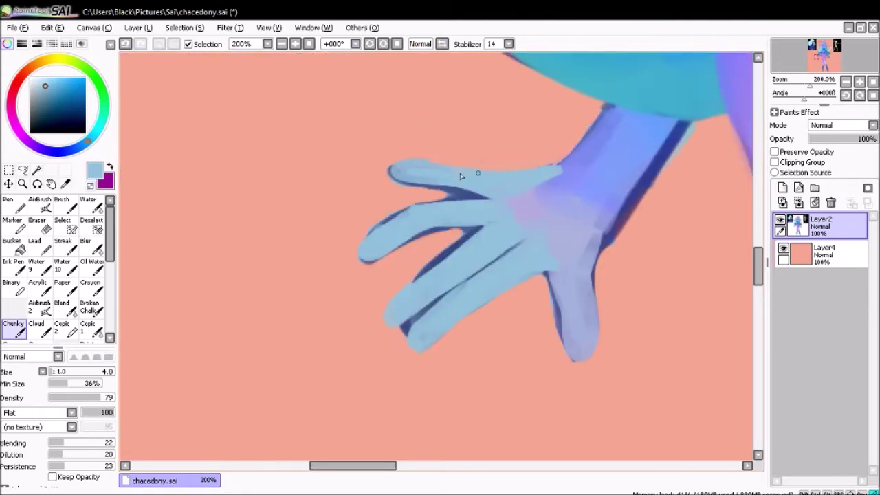
- Soften the lower hand's palm and wrist with the Blend tool at size 50, and erase the smear outside the wrist
{"action": "key", "text": "b"}
{"action": "key", "text": "h"}
{"action": "key", "text": "n"}
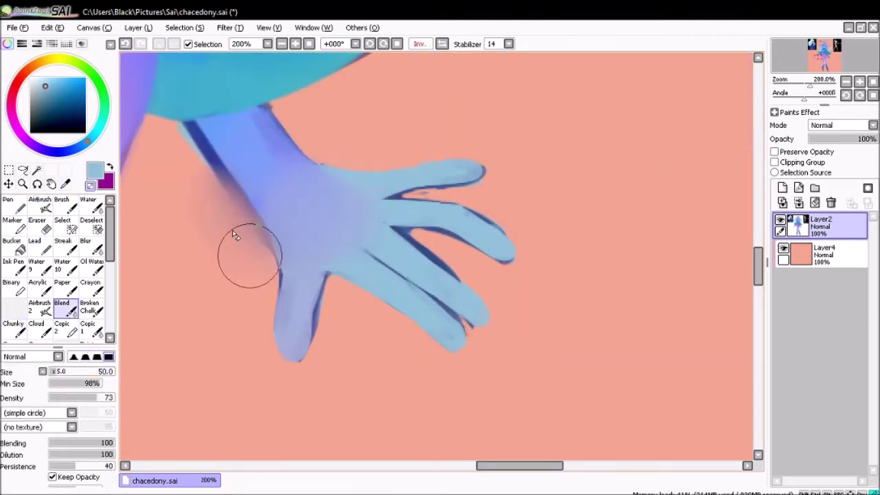
{"action": "key", "text": "e"}
{"action": "left_click_drag", "start_coordinate": [207, 189], "coordinate": [271, 284]}
{"action": "key", "text": "h"}
- Reshape the lower hand's fingertips with the Airbrush at size 10 in light blue, cleaning the gaps between the fingers
{"action": "scroll", "coordinate": [294, 67], "scroll_direction": "up", "scroll_amount": 2}
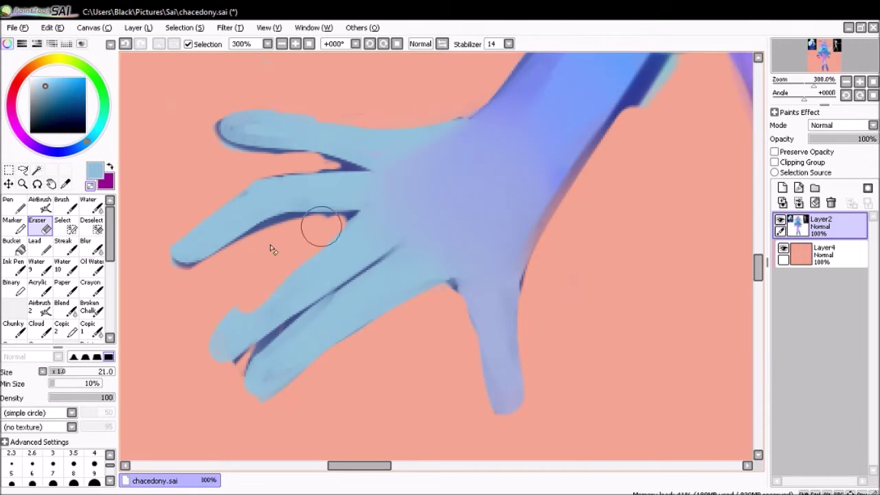
{"action": "key", "text": "v"}
{"action": "left_click_drag", "start_coordinate": [206, 138], "coordinate": [354, 152]}
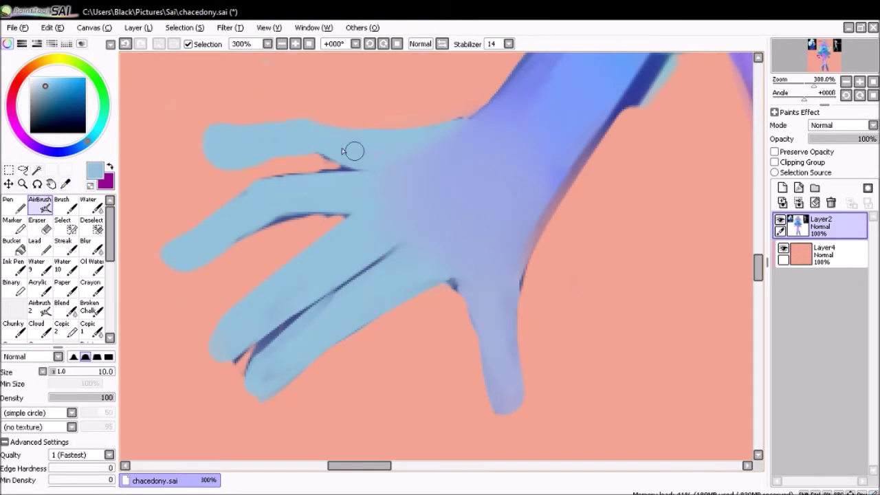
- Extend sampled light blue across the lower hand's palm with the Chunky brush, and tidy the finger edges at size 10
{"action": "key", "text": "h"}
{"action": "key", "text": "c"}
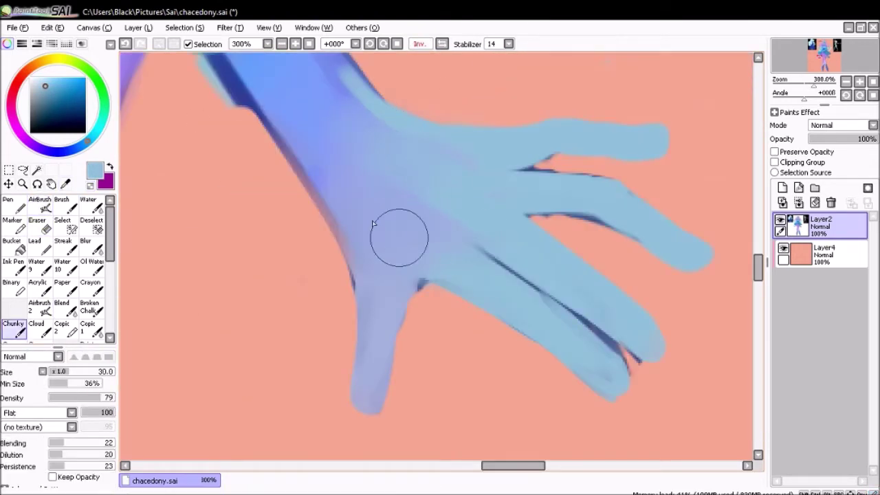
{"action": "scroll", "coordinate": [399, 236], "scroll_direction": "down", "scroll_amount": 3}
{"action": "key", "text": "h"}
{"action": "scroll", "coordinate": [243, 153], "scroll_direction": "up", "scroll_amount": 3}
{"action": "left_click", "coordinate": [292, 192], "text": "alt"}
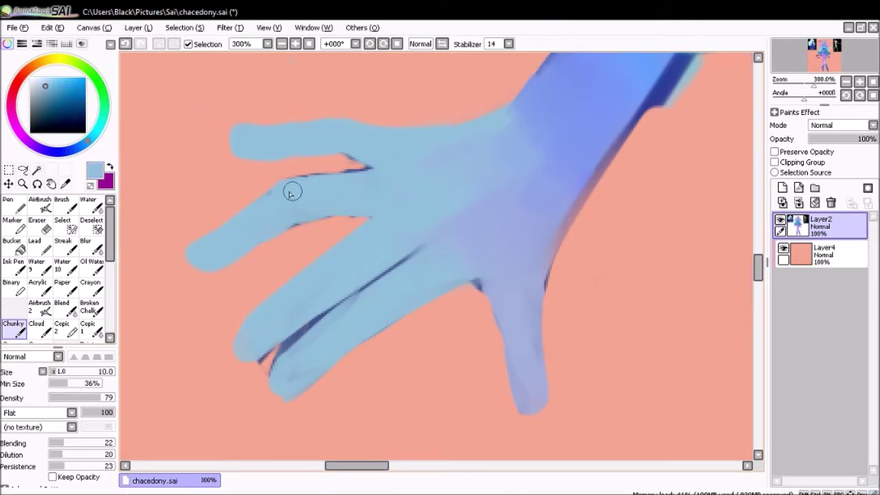
{"action": "key", "text": "h"}
{"action": "key", "text": "h"}
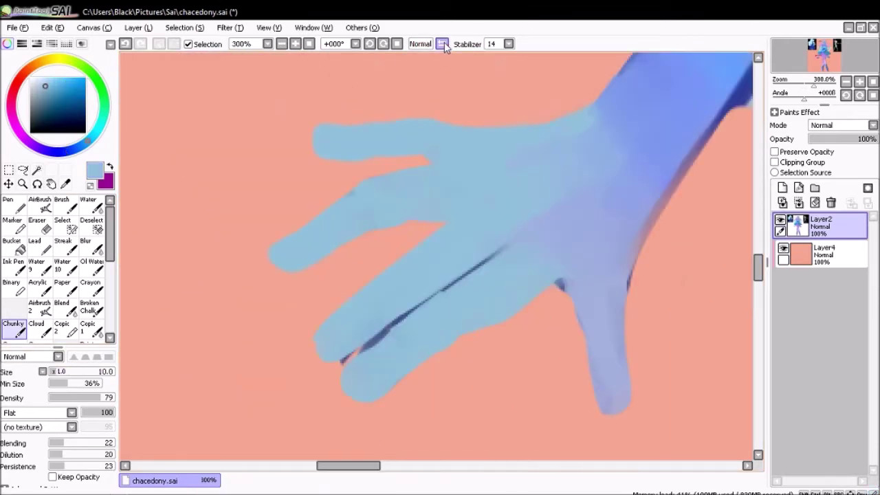
- Refine the lower hand's finger creases and thumb edge with the Airbrush at size 4 in sampled blues
{"action": "key", "text": "a"}
{"action": "left_click", "coordinate": [437, 257], "text": "alt"}
{"action": "key", "text": "h"}
{"action": "key", "text": "bracketleft"}
{"action": "key", "text": "bracketleft"}
{"action": "key", "text": "bracketleft"}
{"action": "key", "text": "bracketleft"}
{"action": "key", "text": "bracketleft"}
{"action": "key", "text": "bracketleft"}
{"action": "key", "text": "bracketleft"}
{"action": "left_click", "coordinate": [539, 364], "text": "alt"}
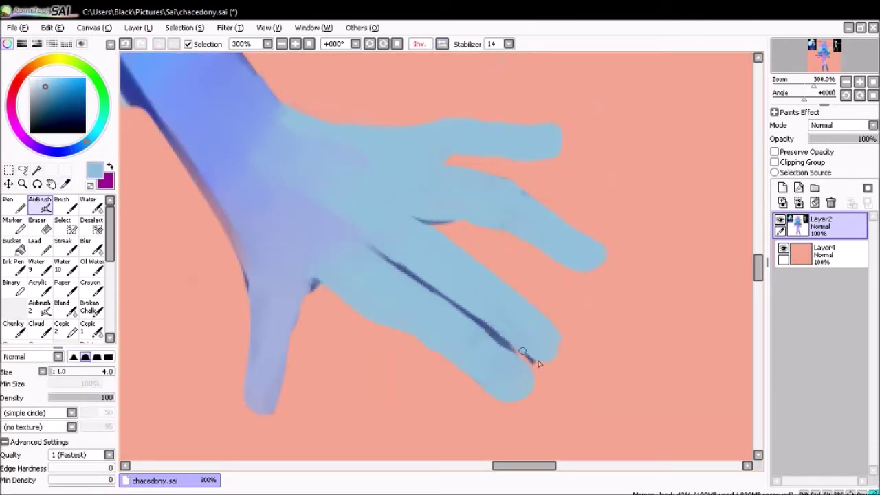
{"action": "left_click", "coordinate": [255, 393], "text": "alt"}
- Lasso the lower hand's three adjacent fingers, shift them away from the thumb with a transform, and repaint the gap
{"action": "key", "text": "h"}
{"action": "scroll", "coordinate": [245, 280], "scroll_direction": "down", "scroll_amount": 2}
{"action": "scroll", "coordinate": [507, 238], "scroll_direction": "up", "scroll_amount": 1}
{"action": "key", "text": "l"}
{"action": "mouse_move", "coordinate": [450, 198]}
{"action": "left_mouse_down"}
{"action": "mouse_move", "coordinate": [508, 237]}
{"action": "mouse_move", "coordinate": [451, 197]}
{"action": "left_mouse_up"}
{"action": "key", "text": "ctrl+t"}
{"action": "key", "text": "h"}
{"action": "key", "text": "Return"}
{"action": "key", "text": "ctrl+d"}
{"action": "key", "text": "b"}
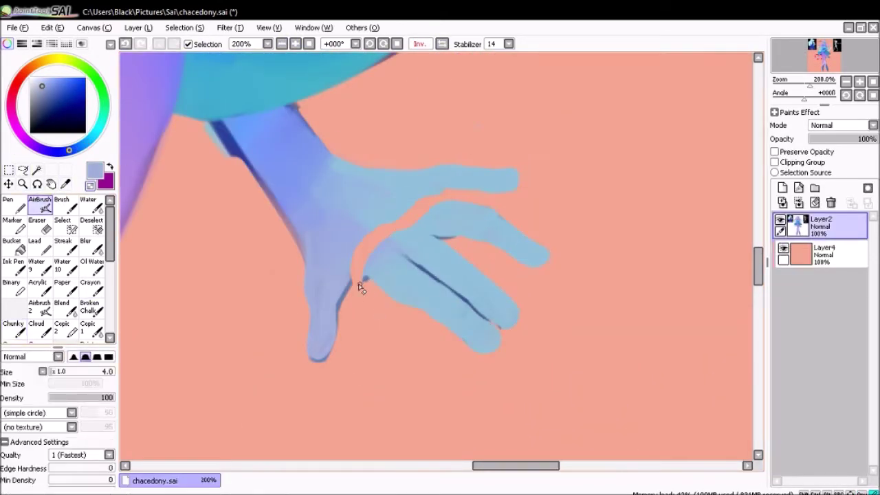
{"action": "scroll", "coordinate": [357, 353], "scroll_direction": "right", "scroll_amount": 3}
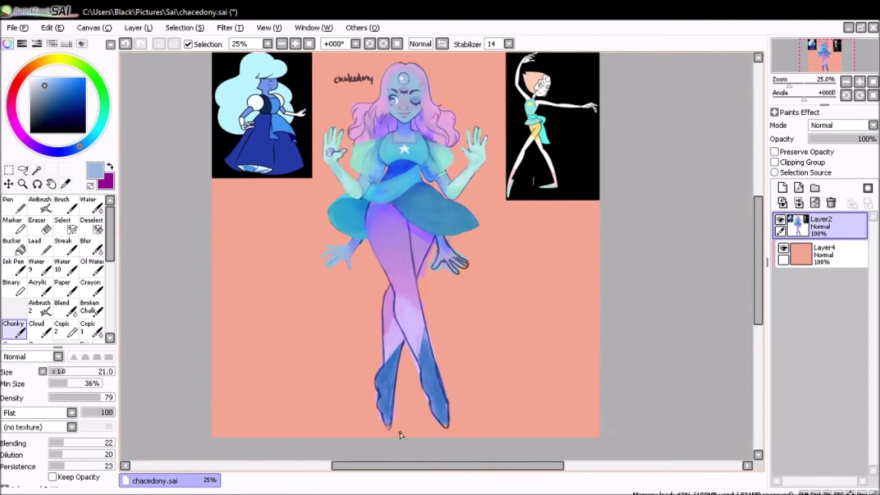
- Erase the stray colour around the other lower hand and fill its fingers with the Airbrush at size 14 in sampled blues
{"action": "scroll", "coordinate": [401, 435], "scroll_direction": "up", "scroll_amount": 6}
{"action": "key", "text": "e"}
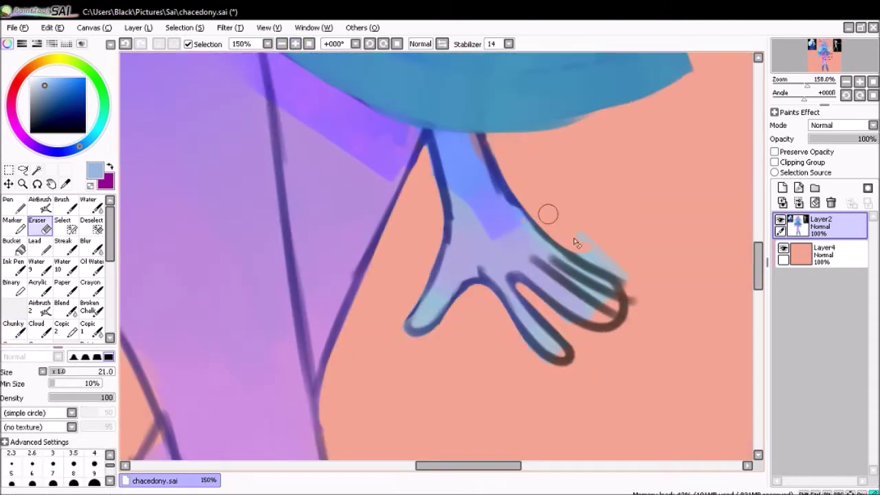
{"action": "left_click", "coordinate": [507, 291], "text": "alt"}
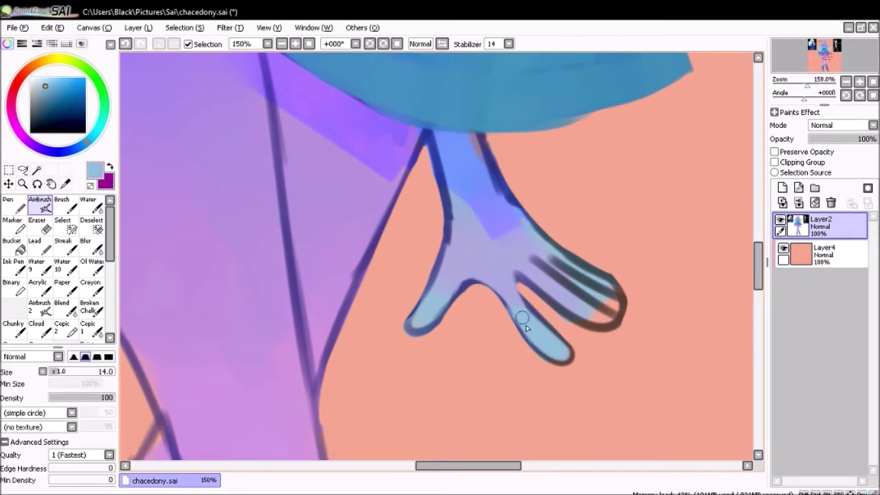
{"action": "key", "text": "h"}
{"action": "left_click", "coordinate": [440, 264], "text": "alt"}
{"action": "key", "text": "h"}
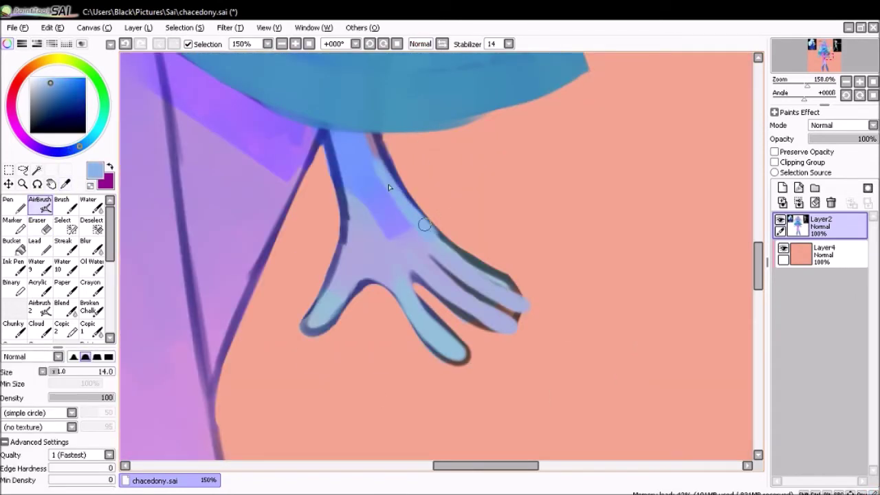
- Separate and round the second lower hand's fingers with the Airbrush at size 7 in sampled periwinkle and light blue
{"action": "left_click", "coordinate": [456, 249], "text": "alt"}
{"action": "key", "text": "h"}
{"action": "scroll", "coordinate": [378, 292], "scroll_direction": "up", "scroll_amount": 1}
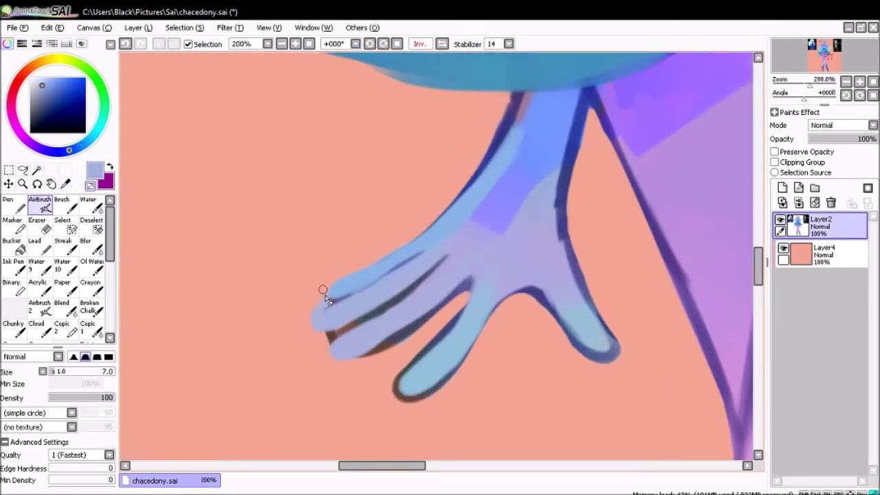
{"action": "left_click_drag", "start_coordinate": [412, 330], "coordinate": [418, 374]}
{"action": "left_click", "coordinate": [392, 310], "text": "alt"}
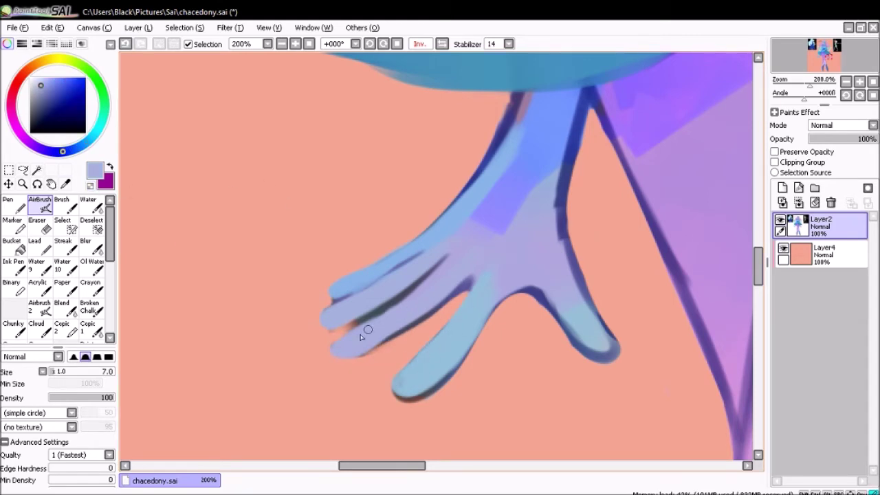
{"action": "left_click_drag", "start_coordinate": [392, 291], "coordinate": [461, 241]}
{"action": "key", "text": "h"}
{"action": "left_click", "coordinate": [290, 301], "text": "alt"}
- Repaint the second lower hand's wrist and palm in sampled blues with the Chunky brush, adding a navy shadow beneath the skirt
{"action": "scroll", "coordinate": [290, 302], "scroll_direction": "down", "scroll_amount": 5}
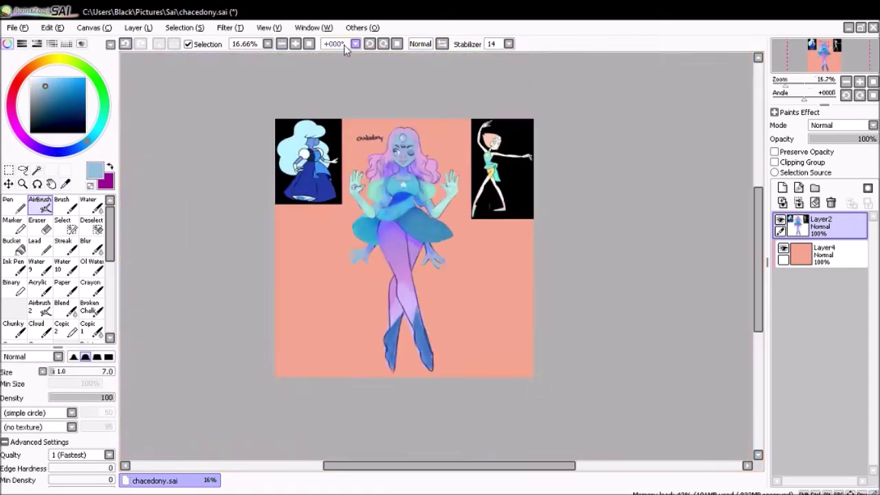
{"action": "scroll", "coordinate": [290, 301], "scroll_direction": "up", "scroll_amount": 5}
{"action": "key", "text": "b"}
{"action": "left_click_drag", "start_coordinate": [762, 275], "coordinate": [762, 265]}
{"action": "key", "text": "c"}
{"action": "left_click_drag", "start_coordinate": [305, 281], "coordinate": [351, 261]}
{"action": "left_click", "coordinate": [344, 261], "text": "alt"}
{"action": "scroll", "coordinate": [395, 268], "scroll_direction": "down", "scroll_amount": 1}
{"action": "mouse_move", "coordinate": [317, 206]}
{"action": "left_mouse_down"}
{"action": "mouse_move", "coordinate": [380, 241]}
{"action": "mouse_move", "coordinate": [420, 305]}
{"action": "left_mouse_up"}
{"action": "scroll", "coordinate": [420, 305], "scroll_direction": "down", "scroll_amount": 3}
{"action": "left_click", "coordinate": [300, 256], "text": "alt"}
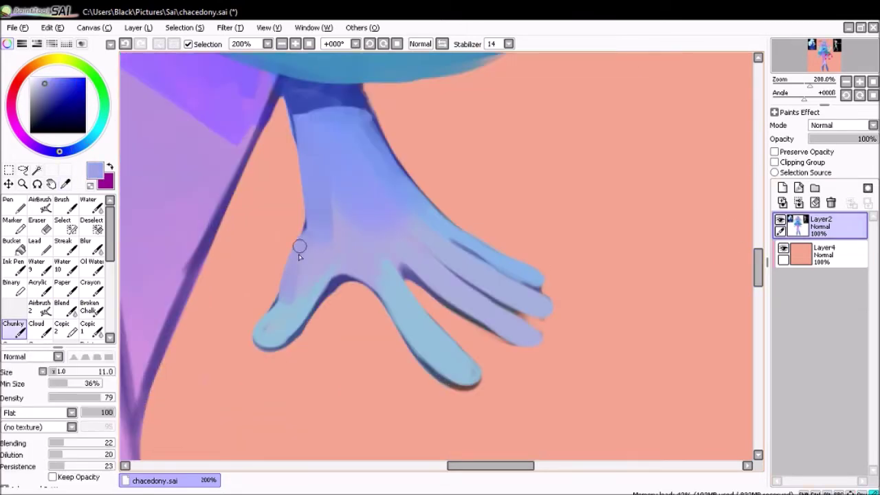
- Blend sampled lavender and blue over the second lower hand's thumb, palm and knuckles with the Chunky brush at size 11
{"action": "left_click_drag", "start_coordinate": [309, 294], "coordinate": [354, 274]}
{"action": "left_click", "coordinate": [365, 246], "text": "alt"}
{"action": "left_click", "coordinate": [399, 220], "text": "alt"}
{"action": "key", "text": "h"}
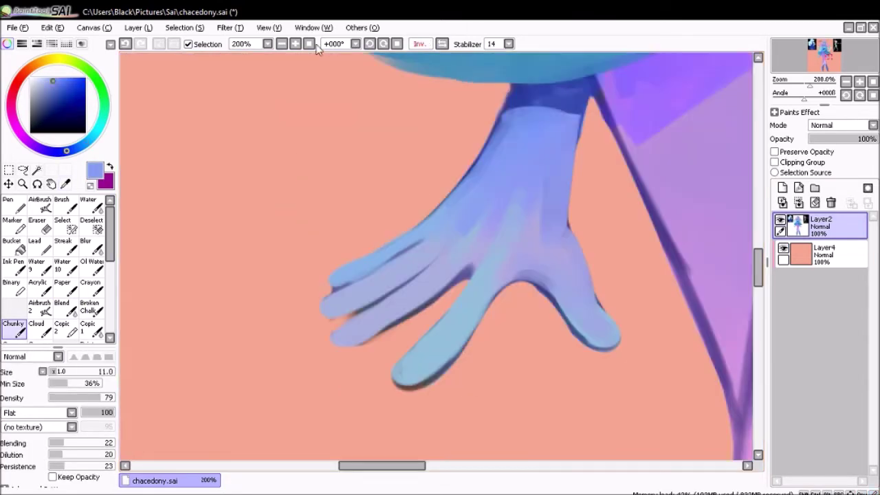
- Soften the second lower hand's finger creases and upper edge with the Airbrush at size 7 in sampled slate blue
{"action": "scroll", "coordinate": [275, 275], "scroll_direction": "down", "scroll_amount": 3}
{"action": "scroll", "coordinate": [198, 344], "scroll_direction": "up", "scroll_amount": 3}
{"action": "key", "text": "a"}
{"action": "left_click", "coordinate": [262, 252], "text": "alt"}
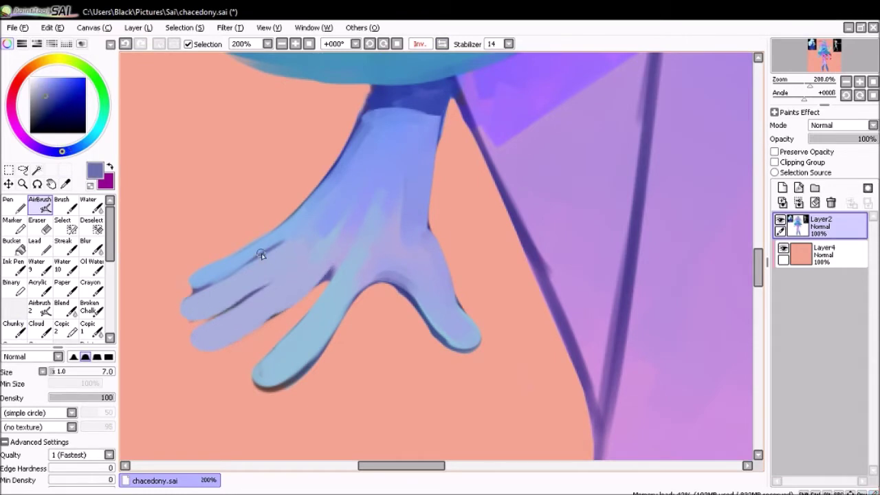
{"action": "scroll", "coordinate": [261, 252], "scroll_direction": "down", "scroll_amount": 3}
{"action": "scroll", "coordinate": [281, 395], "scroll_direction": "up", "scroll_amount": 3}
{"action": "left_click", "coordinate": [271, 223], "text": "alt"}
- Shade the first lower arm beneath the small skirt lobe in navy and sample that colour for its edge
{"action": "scroll", "coordinate": [271, 223], "scroll_direction": "down", "scroll_amount": 4}
{"action": "scroll", "coordinate": [206, 189], "scroll_direction": "up", "scroll_amount": 3}
{"action": "left_click_drag", "start_coordinate": [207, 189], "coordinate": [317, 189]}
{"action": "left_click", "coordinate": [309, 150], "text": "alt"}
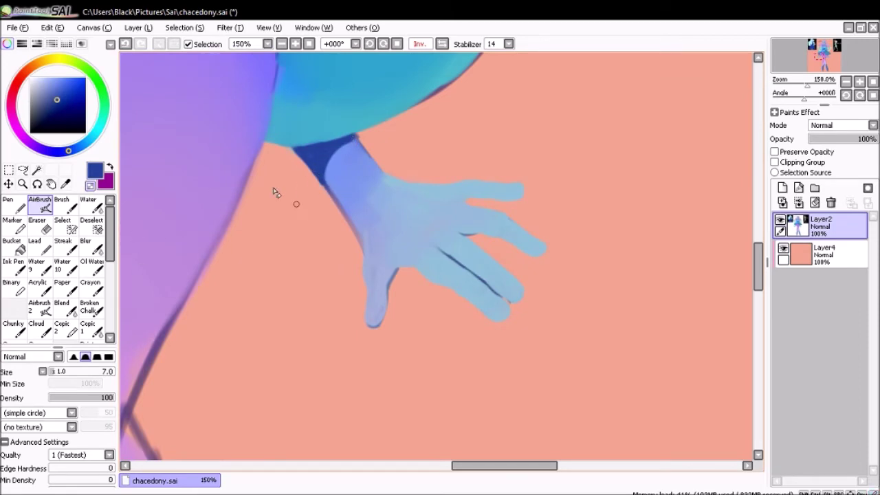
- Touch up the second lower hand with the Airbrush at size 7 in sampled light blue and periwinkle
{"action": "left_click", "coordinate": [394, 231], "text": "alt"}
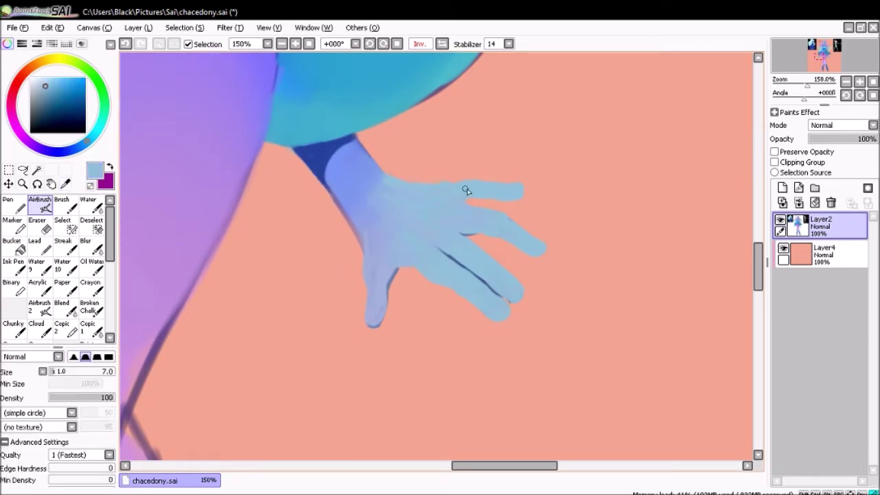
{"action": "left_click", "coordinate": [337, 180], "text": "alt"}
{"action": "scroll", "coordinate": [324, 190], "scroll_direction": "down", "scroll_amount": 5}
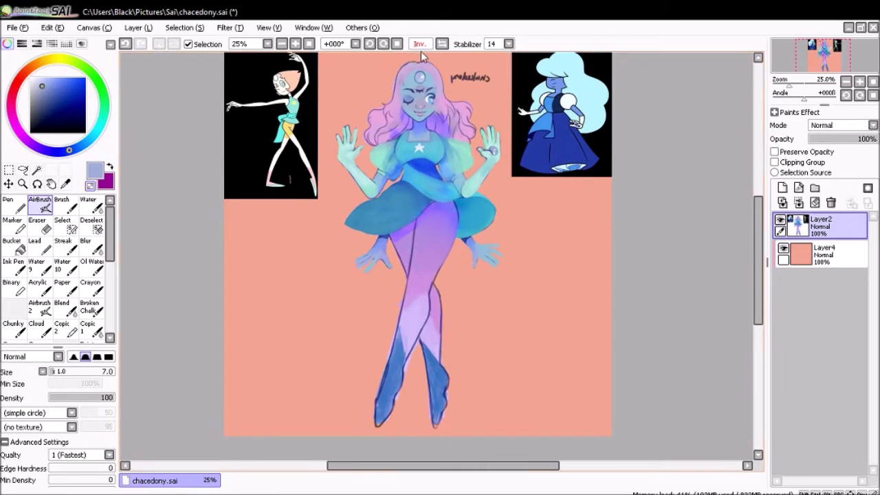
- Soften the back leg's outline around the knee and calf with the Blend brush at size 15
{"action": "scroll", "coordinate": [420, 137], "scroll_direction": "up", "scroll_amount": 3}
{"action": "scroll", "coordinate": [687, 246], "scroll_direction": "down", "scroll_amount": 5}
{"action": "mouse_move", "coordinate": [321, 353]}
{"action": "left_mouse_down"}
{"action": "mouse_move", "coordinate": [307, 160]}
{"action": "mouse_move", "coordinate": [251, 363]}
{"action": "left_mouse_up"}
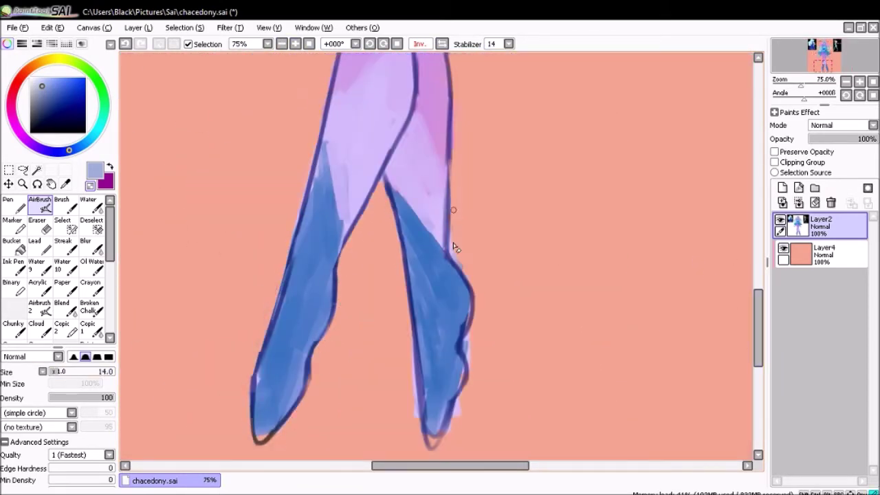
{"action": "scroll", "coordinate": [385, 330], "scroll_direction": "up", "scroll_amount": 5}
{"action": "key", "text": "b"}
{"action": "left_click_drag", "start_coordinate": [387, 146], "coordinate": [344, 418]}
{"action": "scroll", "coordinate": [687, 358], "scroll_direction": "down", "scroll_amount": 3}
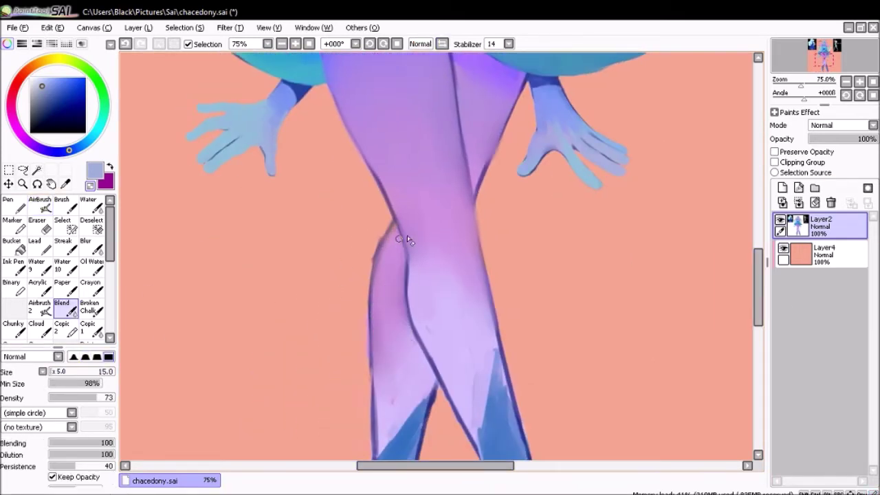
- Erase stray paint around the feet and cover the front boot's line art in sampled blue with the Chunky brush at size 20
{"action": "scroll", "coordinate": [388, 233], "scroll_direction": "down", "scroll_amount": 2}
{"action": "key", "text": "e"}
{"action": "scroll", "coordinate": [701, 308], "scroll_direction": "down", "scroll_amount": 3}
{"action": "key", "text": "c"}
{"action": "left_click", "coordinate": [321, 359], "text": "alt"}
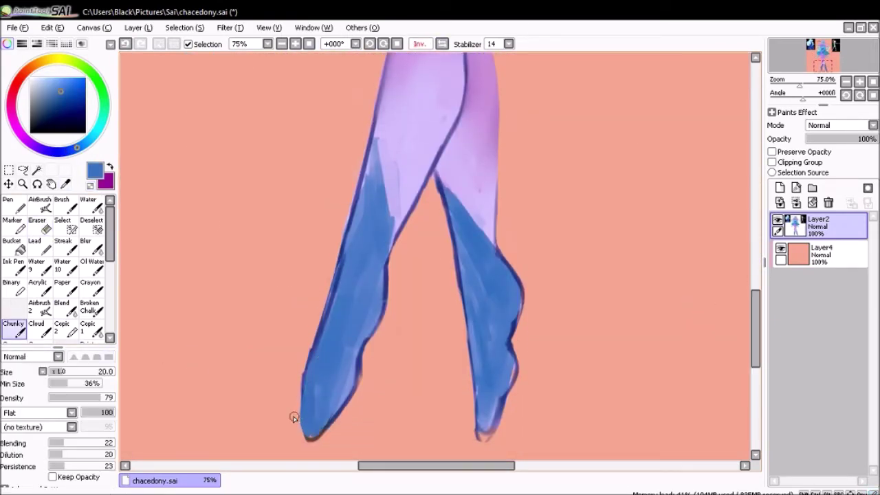
{"action": "left_click_drag", "start_coordinate": [317, 402], "coordinate": [321, 348]}
{"action": "left_click_drag", "start_coordinate": [378, 282], "coordinate": [307, 381]}
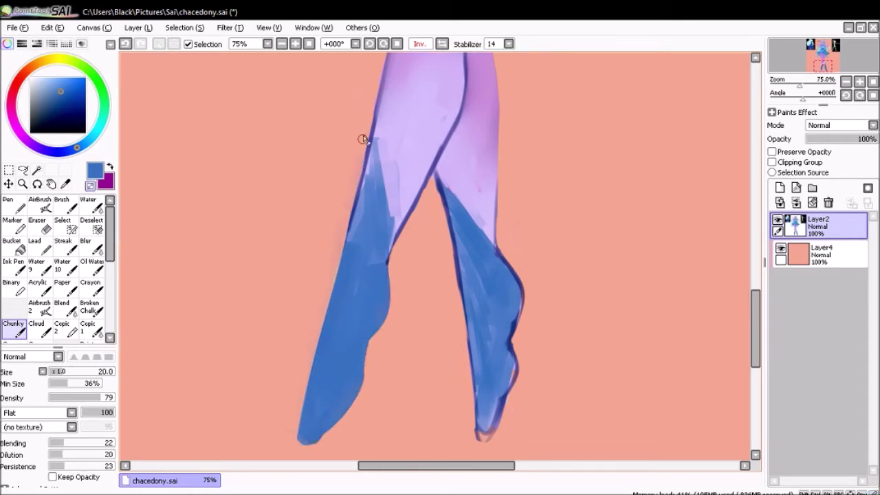
- Repaint the calves above the boot edges in sampled lavender and clean the back calf's outer edge with the Eraser
{"action": "scroll", "coordinate": [374, 239], "scroll_direction": "up", "scroll_amount": 2}
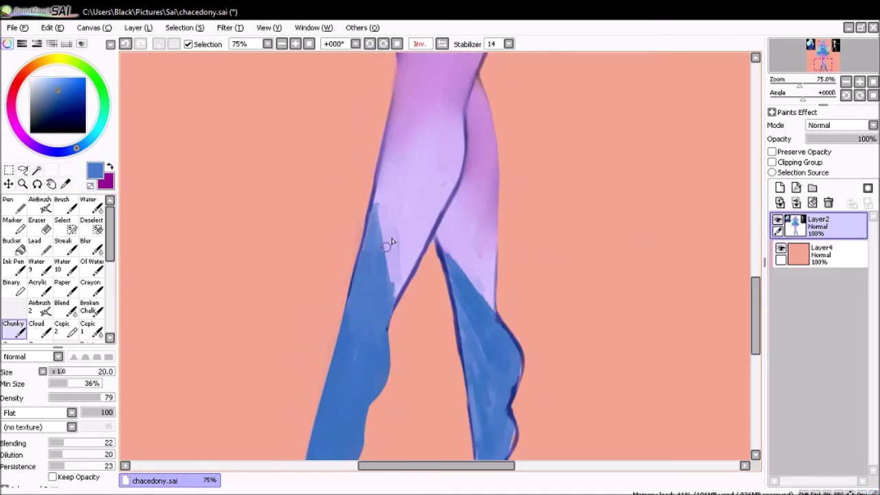
{"action": "left_click", "coordinate": [391, 216], "text": "alt"}
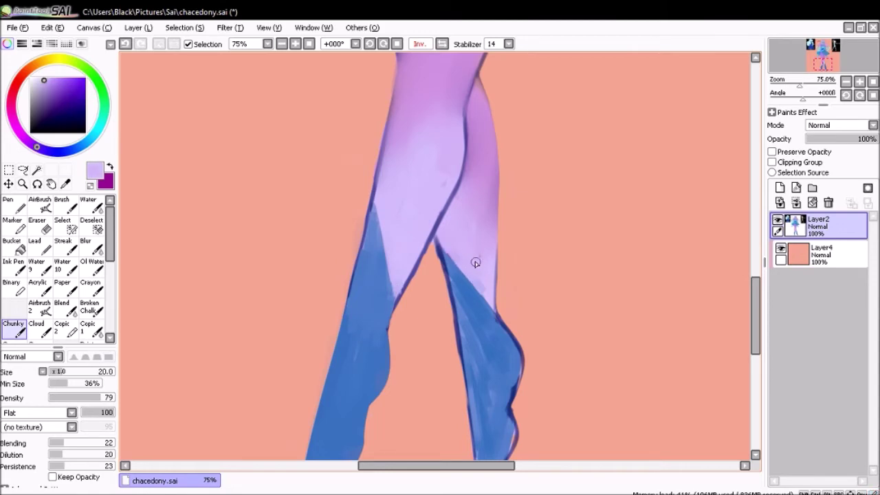
{"action": "key", "text": "b"}
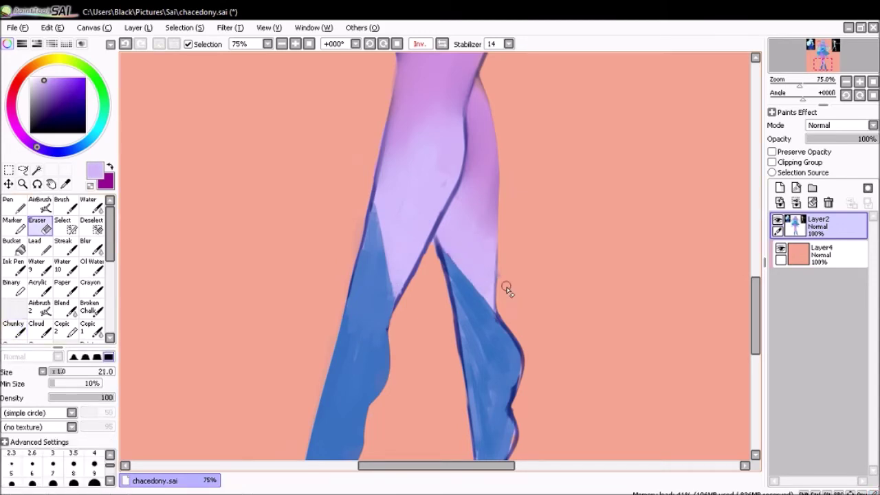
- Soften the thigh outlines beneath the skirt with the Blend brush at size 30 and sample their violet for the Airbrush
{"action": "scroll", "coordinate": [504, 289], "scroll_direction": "up", "scroll_amount": 8}
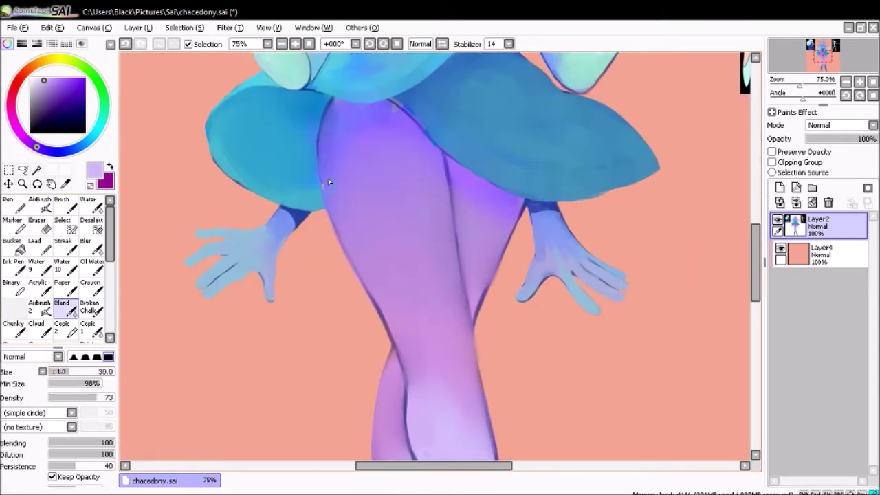
{"action": "scroll", "coordinate": [329, 182], "scroll_direction": "down", "scroll_amount": 5}
{"action": "scroll", "coordinate": [478, 149], "scroll_direction": "up", "scroll_amount": 5}
{"action": "key", "text": "v"}
{"action": "left_click", "coordinate": [379, 330], "text": "alt"}
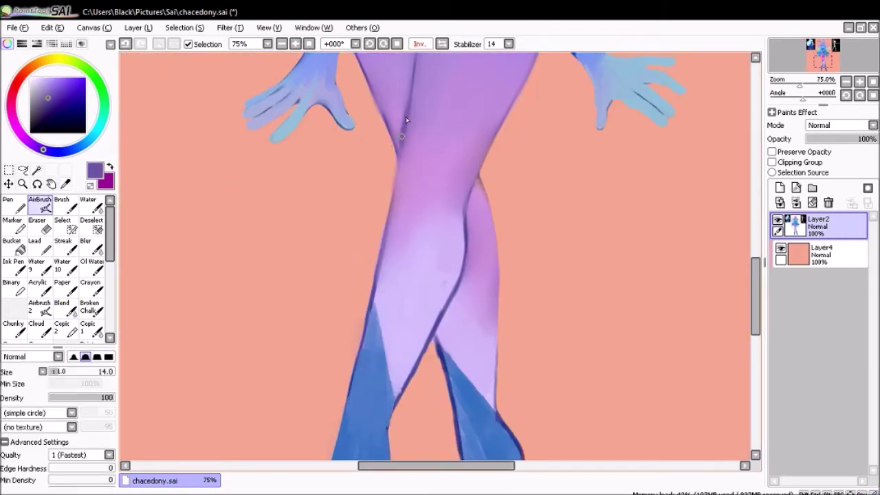
- Airbrush sampled blue over both boots' outlines, extending the front toe into a point and smoothing the back boot
{"action": "scroll", "coordinate": [401, 206], "scroll_direction": "down", "scroll_amount": 5}
{"action": "key", "text": "h"}
{"action": "scroll", "coordinate": [408, 222], "scroll_direction": "up", "scroll_amount": 5}
{"action": "key", "text": "h"}
{"action": "scroll", "coordinate": [368, 236], "scroll_direction": "down", "scroll_amount": 2}
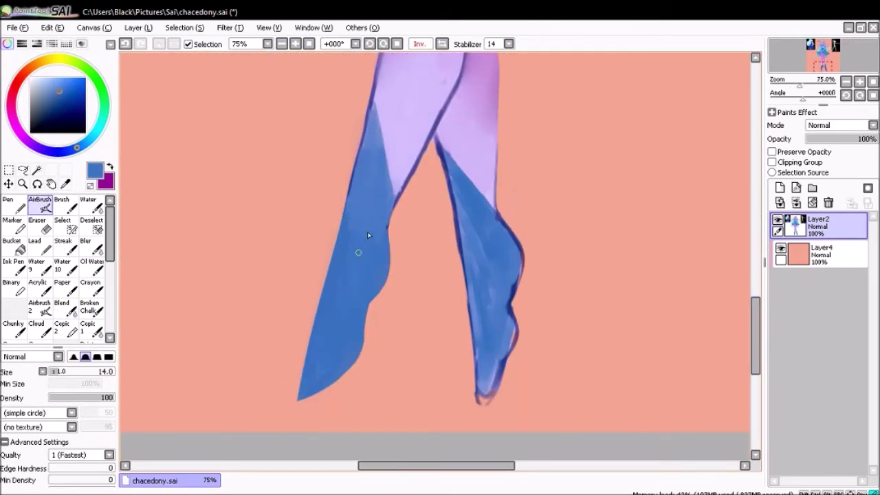
{"action": "key", "text": "h"}
{"action": "key", "text": "h"}
{"action": "left_click_drag", "start_coordinate": [295, 405], "coordinate": [303, 378]}
{"action": "left_click_drag", "start_coordinate": [381, 468], "coordinate": [394, 468]}
{"action": "scroll", "coordinate": [719, 261], "scroll_direction": "up", "scroll_amount": 3}
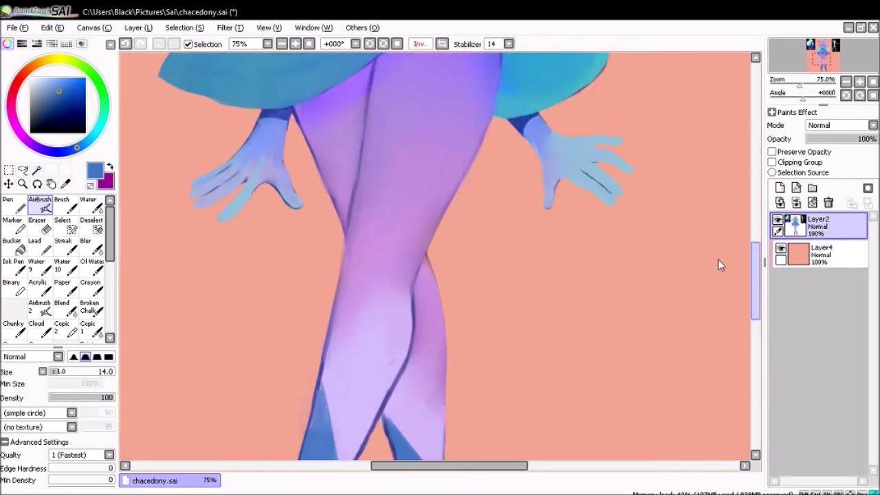
{"action": "scroll", "coordinate": [720, 312], "scroll_direction": "down", "scroll_amount": 3}
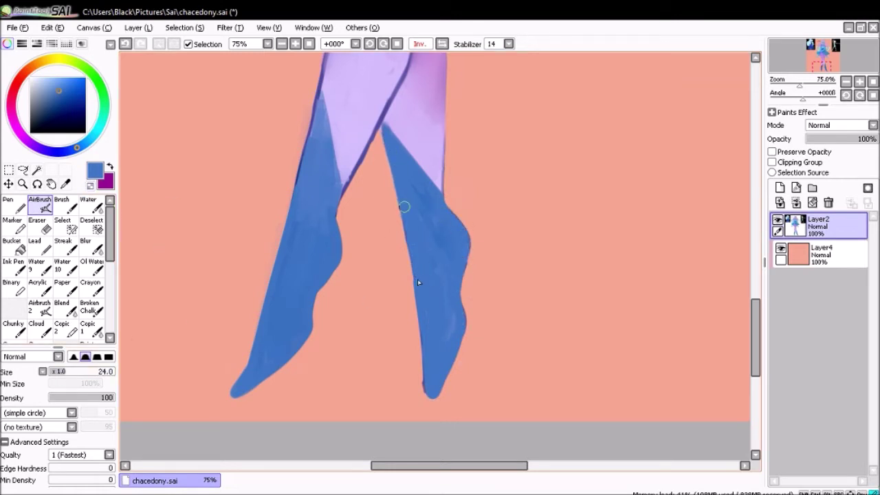
- Paint over the back calf's outer edge in sampled lavender with the Airbrush at size 15
{"action": "scroll", "coordinate": [418, 393], "scroll_direction": "up", "scroll_amount": 3}
{"action": "left_click", "coordinate": [357, 263], "text": "alt"}
{"action": "key", "text": "Page_Up"}
{"action": "key", "text": "Page_Up"}
{"action": "key", "text": "bracketleft"}
{"action": "key", "text": "bracketleft"}
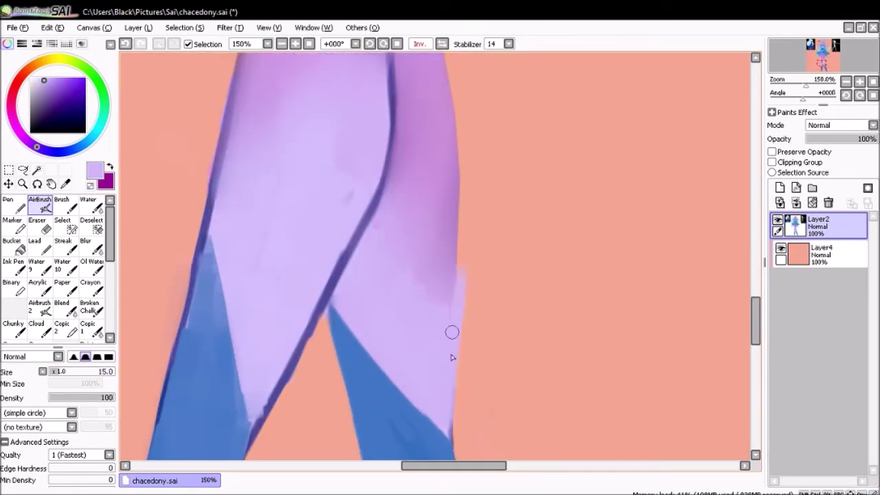
- Cover the dark inner outline of the front calf down to the boot with sampled pale lavender using the Airbrush
{"action": "scroll", "coordinate": [447, 440], "scroll_direction": "down", "scroll_amount": 3}
{"action": "left_click", "coordinate": [264, 262], "text": "alt"}
{"action": "left_click_drag", "start_coordinate": [312, 201], "coordinate": [255, 302]}
{"action": "left_click_drag", "start_coordinate": [354, 117], "coordinate": [306, 214]}
{"action": "left_click_drag", "start_coordinate": [323, 199], "coordinate": [249, 335]}
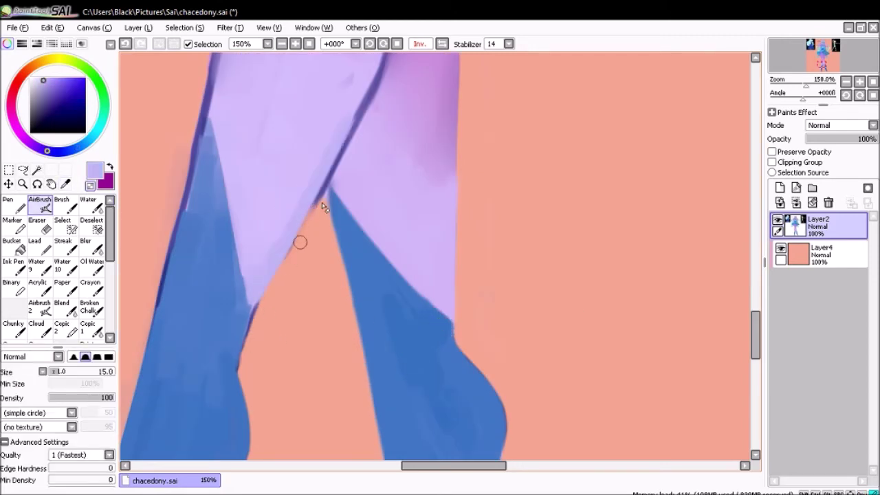
- Smooth both crossing calves with the Blend brush at size 39 and tidy the back calf's edge with the Eraser
{"action": "scroll", "coordinate": [313, 222], "scroll_direction": "up", "scroll_amount": 3}
{"action": "key", "text": "b"}
{"action": "left_click_drag", "start_coordinate": [373, 238], "coordinate": [326, 406]}
{"action": "key", "text": "Page_Down"}
{"action": "key", "text": "Page_Down"}
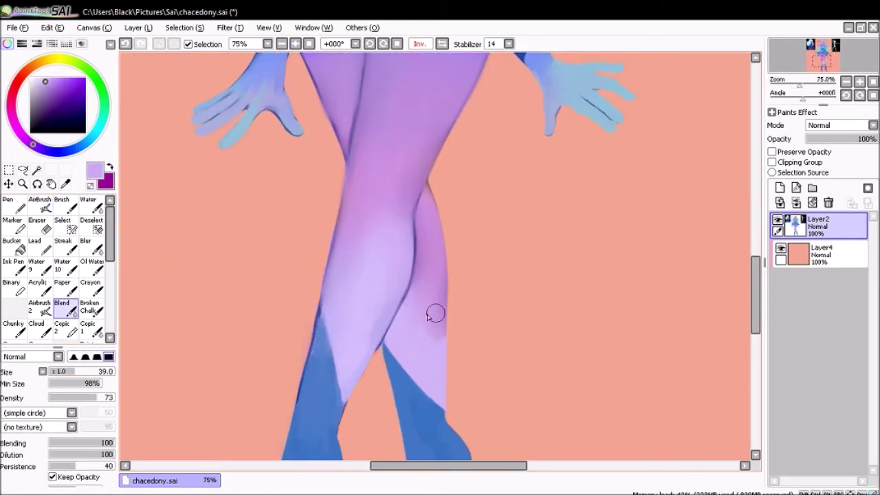
{"action": "key", "text": "Page_Down"}
{"action": "key", "text": "Page_Up"}
{"action": "key", "text": "Page_Up"}
{"action": "key", "text": "e"}
{"action": "key", "text": "Page_Down"}
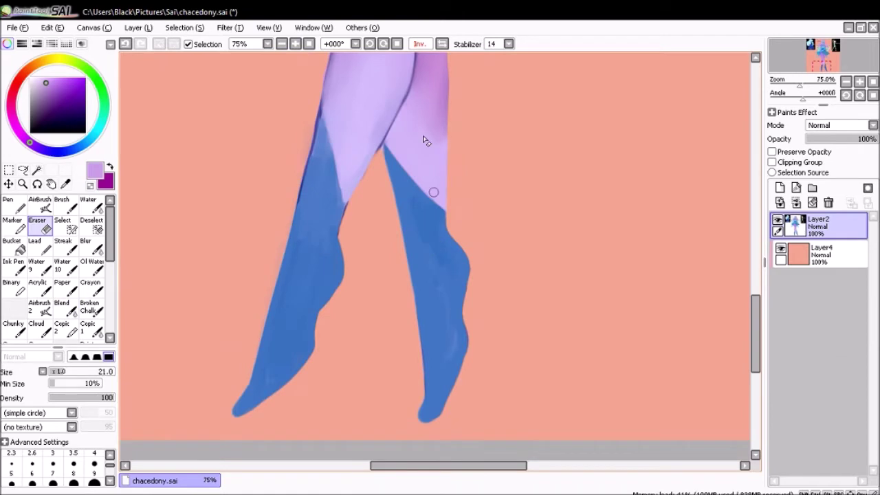
- Airbrush the front boot's upper edge in a sampled colour and blend violet into the upper thigh beneath the skirt
{"action": "key", "text": "v"}
{"action": "left_click", "coordinate": [325, 189], "text": "alt"}
{"action": "scroll", "coordinate": [430, 304], "scroll_direction": "up", "scroll_amount": 10}
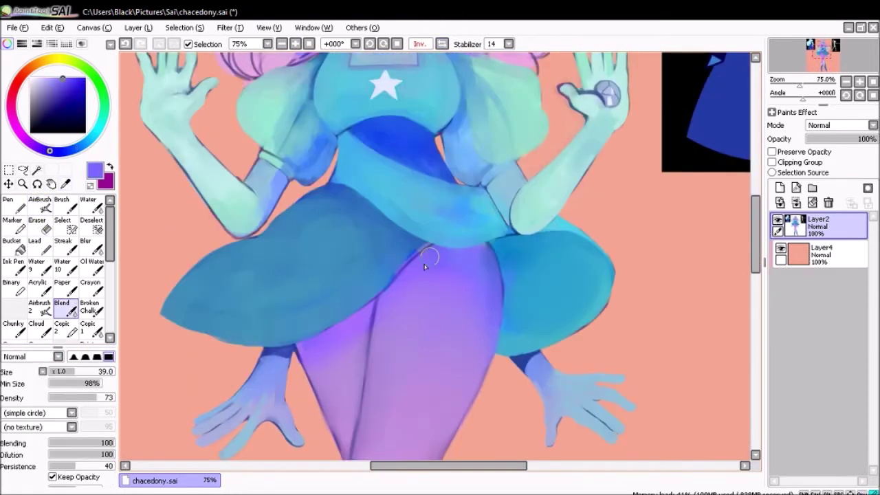
{"action": "key", "text": "Page_Up"}
- Paint over the outline along the sash's lower edge in sampled blue with the Airbrush at size 10
{"action": "left_click", "coordinate": [445, 235], "text": "alt"}
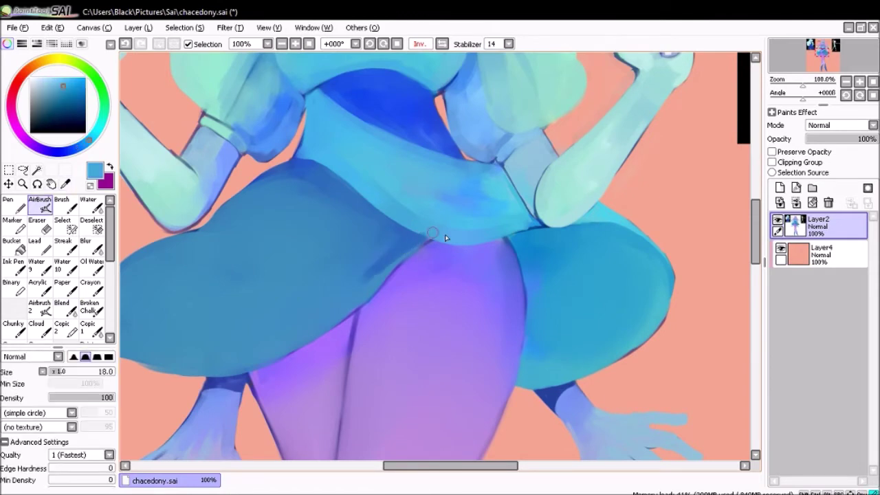
{"action": "key", "text": "g"}
{"action": "scroll", "coordinate": [644, 318], "scroll_direction": "up", "scroll_amount": 3}
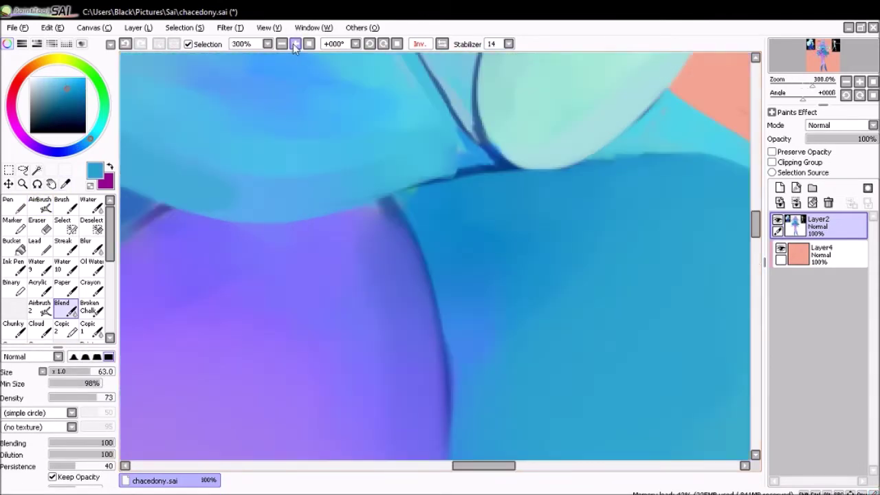
{"action": "key", "text": "v"}
{"action": "scroll", "coordinate": [387, 206], "scroll_direction": "down", "scroll_amount": 3}
{"action": "scroll", "coordinate": [486, 169], "scroll_direction": "up", "scroll_amount": 3}
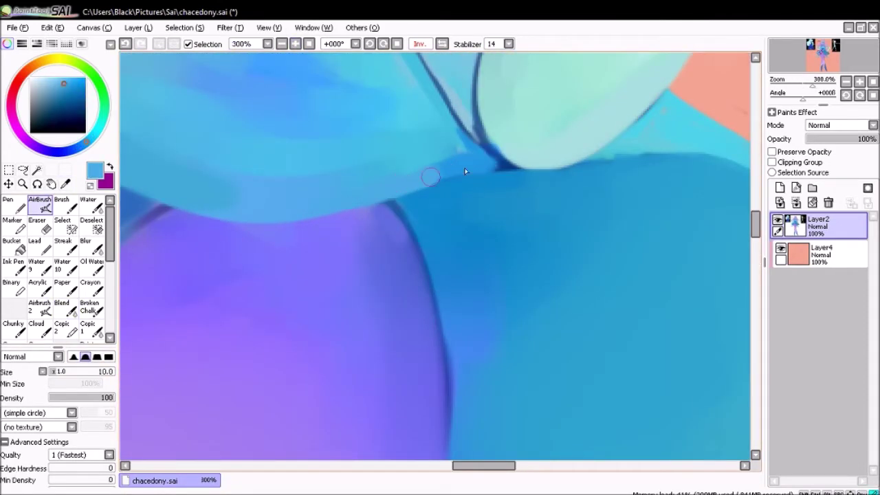
- Sample blue beside the elbow and smooth the sash and skirt colours with the Blend brush at size 63
{"action": "left_click", "coordinate": [491, 142], "text": "alt"}
{"action": "scroll", "coordinate": [447, 275], "scroll_direction": "down", "scroll_amount": 3}
{"action": "key", "text": "g"}
{"action": "scroll", "coordinate": [399, 330], "scroll_direction": "up", "scroll_amount": 3}
{"action": "scroll", "coordinate": [378, 296], "scroll_direction": "left", "scroll_amount": 5}
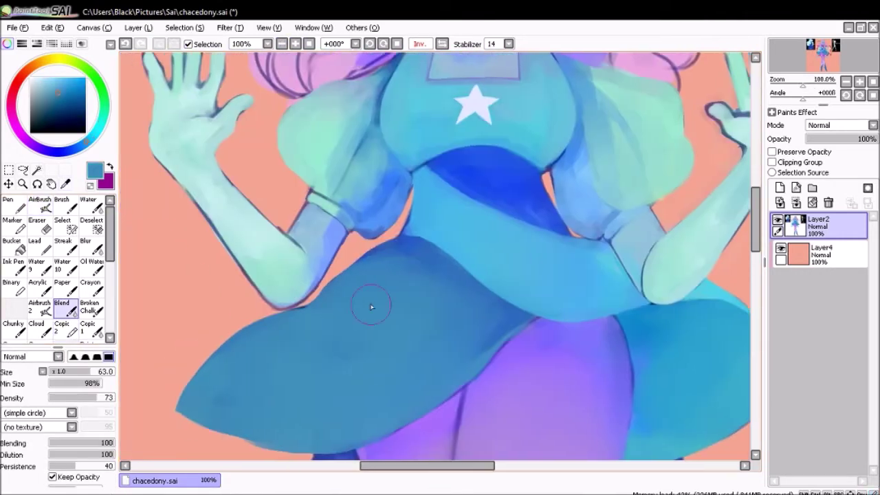
- Smooth the raised forearm and elbow with the Blend brush at size 35 and clean the arm's outer edge with the Eraser
{"action": "scroll", "coordinate": [412, 275], "scroll_direction": "up", "scroll_amount": 2}
{"action": "left_click", "coordinate": [436, 251], "text": "alt"}
{"action": "key", "text": "bracketleft"}
{"action": "key", "text": "bracketleft"}
{"action": "key", "text": "bracketleft"}
{"action": "scroll", "coordinate": [502, 387], "scroll_direction": "down", "scroll_amount": 1}
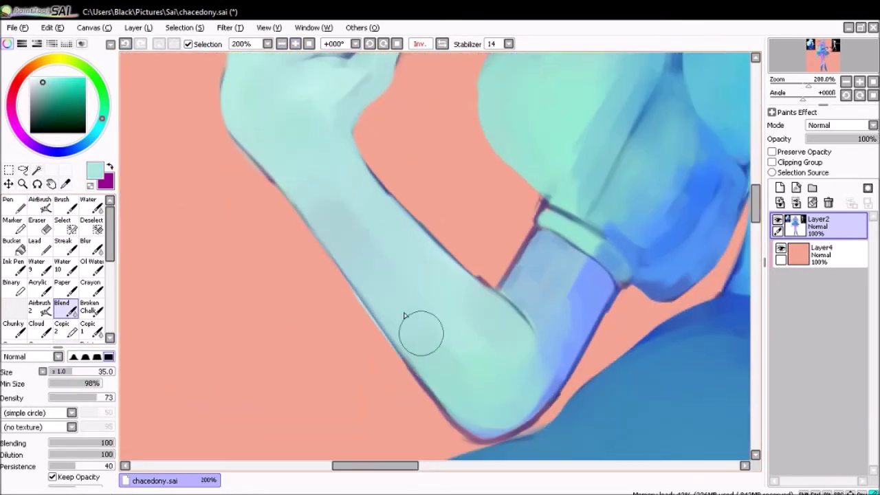
{"action": "left_click_drag", "start_coordinate": [416, 327], "coordinate": [543, 385]}
{"action": "key", "text": "e"}
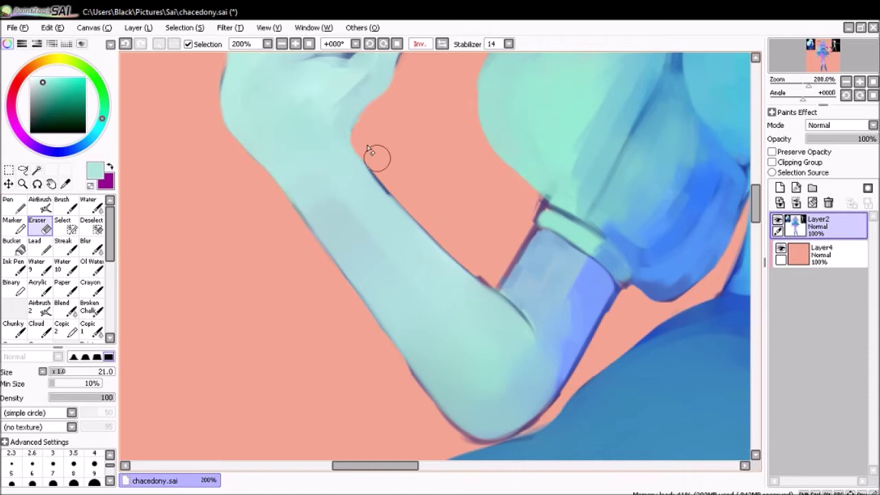
- Blend away the forearm's inner outline and the elbow's remaining patches into smooth mint
{"action": "key", "text": "g"}
{"action": "mouse_move", "coordinate": [413, 220]}
{"action": "left_mouse_down"}
{"action": "mouse_move", "coordinate": [530, 344]}
{"action": "mouse_move", "coordinate": [515, 393]}
{"action": "left_mouse_up"}
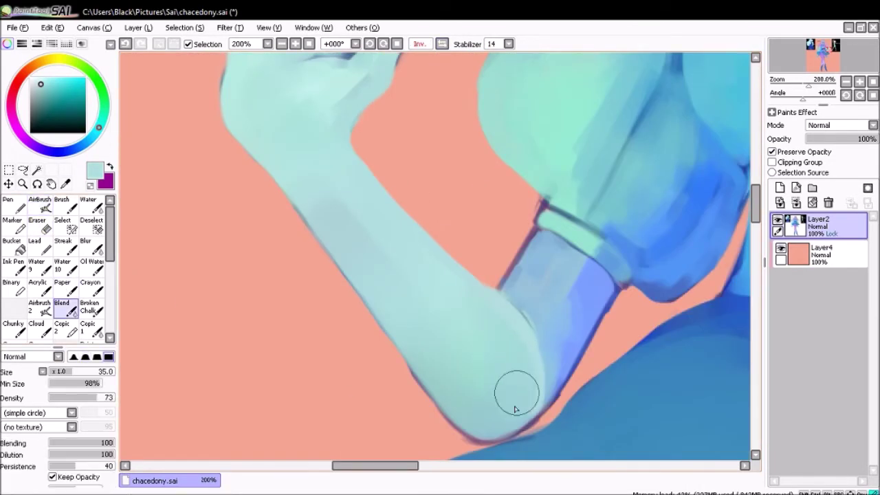
- Airbrush over the thumb outline of the gem-bearing hand at size 10 and blend its palm
{"action": "scroll", "coordinate": [515, 393], "scroll_direction": "down", "scroll_amount": 2}
{"action": "left_click", "coordinate": [442, 44]}
{"action": "scroll", "coordinate": [688, 214], "scroll_direction": "up", "scroll_amount": 5}
{"action": "key", "text": "v"}
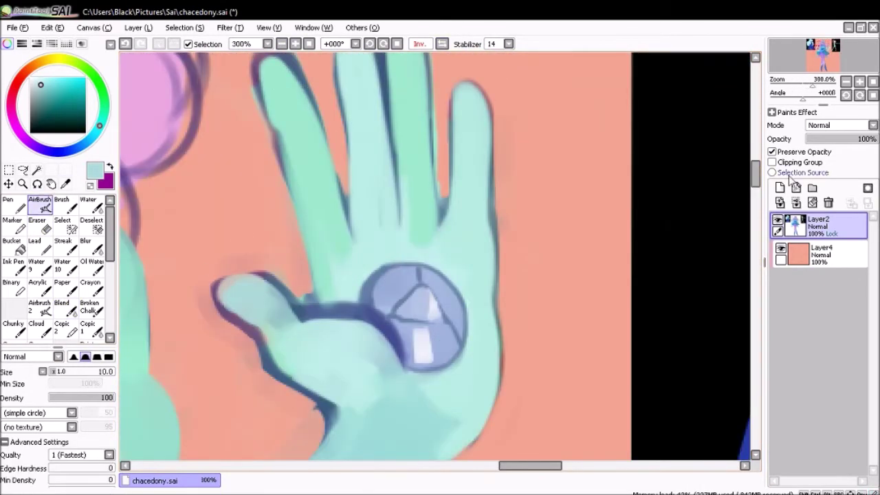
{"action": "mouse_move", "coordinate": [224, 278]}
{"action": "left_mouse_down"}
{"action": "mouse_move", "coordinate": [220, 344]}
{"action": "mouse_move", "coordinate": [282, 399]}
{"action": "mouse_move", "coordinate": [261, 324]}
{"action": "mouse_move", "coordinate": [227, 289]}
{"action": "left_mouse_up"}
{"action": "key", "text": "g"}
{"action": "left_click_drag", "start_coordinate": [296, 316], "coordinate": [415, 379]}
- Repaint the finger outlines and remaining palm edges of the gem-bearing hand with the Blend brush and Airbrush
{"action": "key", "text": "h"}
{"action": "left_click_drag", "start_coordinate": [412, 65], "coordinate": [336, 124]}
{"action": "mouse_move", "coordinate": [323, 289]}
{"action": "left_mouse_down"}
{"action": "mouse_move", "coordinate": [336, 123]}
{"action": "mouse_move", "coordinate": [374, 137]}
{"action": "mouse_move", "coordinate": [448, 202]}
{"action": "mouse_move", "coordinate": [354, 295]}
{"action": "mouse_move", "coordinate": [468, 119]}
{"action": "mouse_move", "coordinate": [468, 273]}
{"action": "left_mouse_up"}
{"action": "key", "text": "v"}
{"action": "mouse_move", "coordinate": [375, 99]}
{"action": "left_mouse_down"}
{"action": "mouse_move", "coordinate": [249, 227]}
{"action": "mouse_move", "coordinate": [255, 358]}
{"action": "left_mouse_up"}
- Paint over the finger outlines of the gemless raised hand in mint, undoing one stroke and covering the little finger's dark tip
{"action": "scroll", "coordinate": [255, 358], "scroll_direction": "down", "scroll_amount": 5}
{"action": "key", "text": "h"}
{"action": "scroll", "coordinate": [554, 363], "scroll_direction": "up", "scroll_amount": 4}
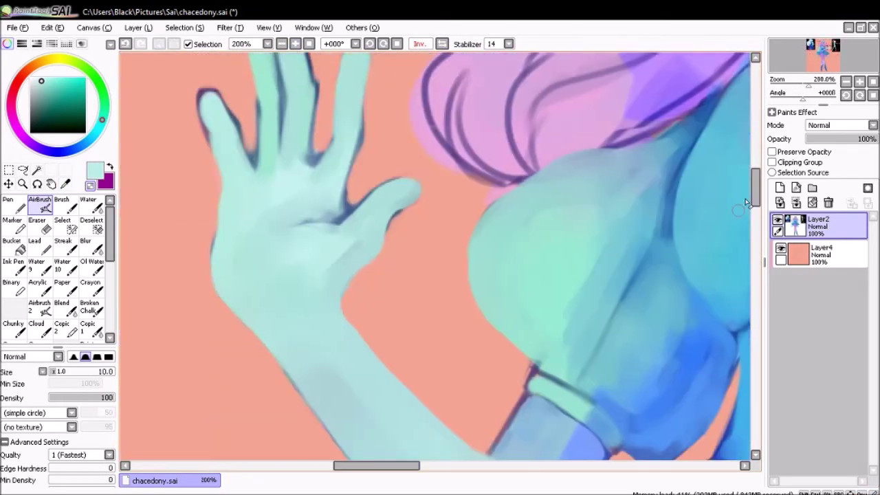
{"action": "scroll", "coordinate": [516, 337], "scroll_direction": "down", "scroll_amount": 2}
{"action": "scroll", "coordinate": [486, 310], "scroll_direction": "up", "scroll_amount": 4}
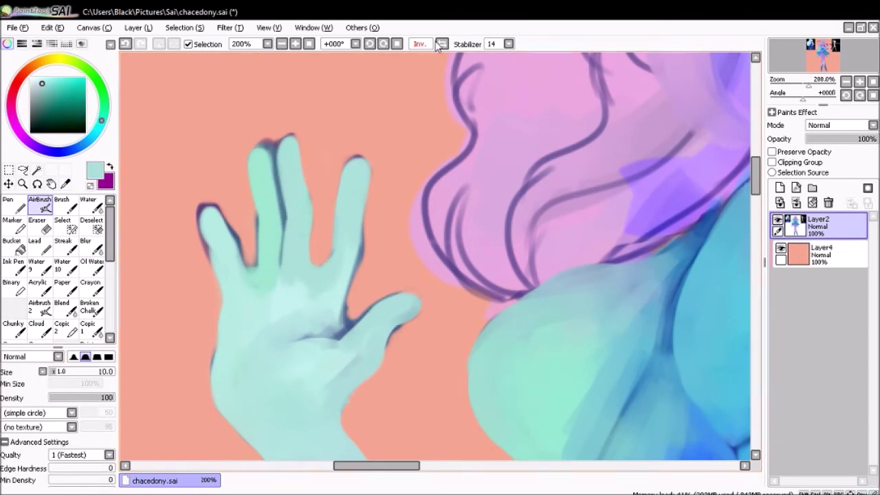
{"action": "key", "text": "ctrl+z"}
{"action": "left_click_drag", "start_coordinate": [202, 210], "coordinate": [216, 241]}
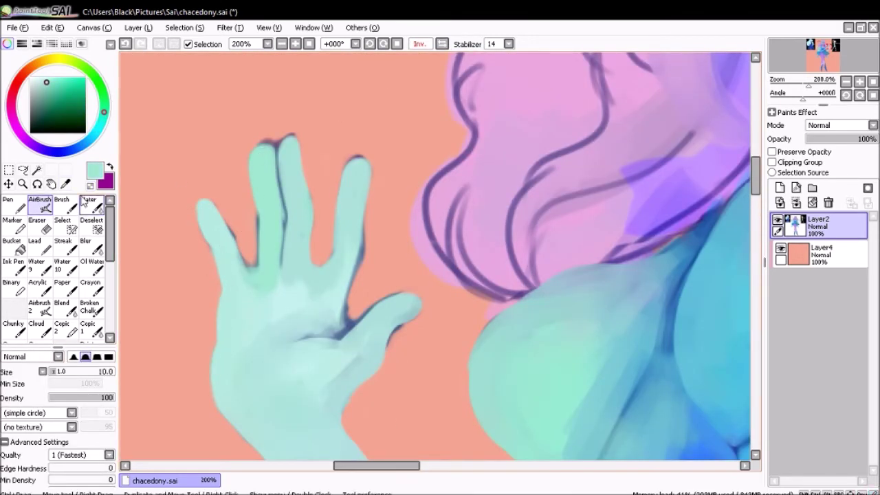
- Redraw the gemless hand's palm crease in navy and thin it with sampled pale mint using the Airbrush
{"action": "left_click", "coordinate": [346, 232], "text": "alt"}
{"action": "left_click_drag", "start_coordinate": [275, 340], "coordinate": [346, 345]}
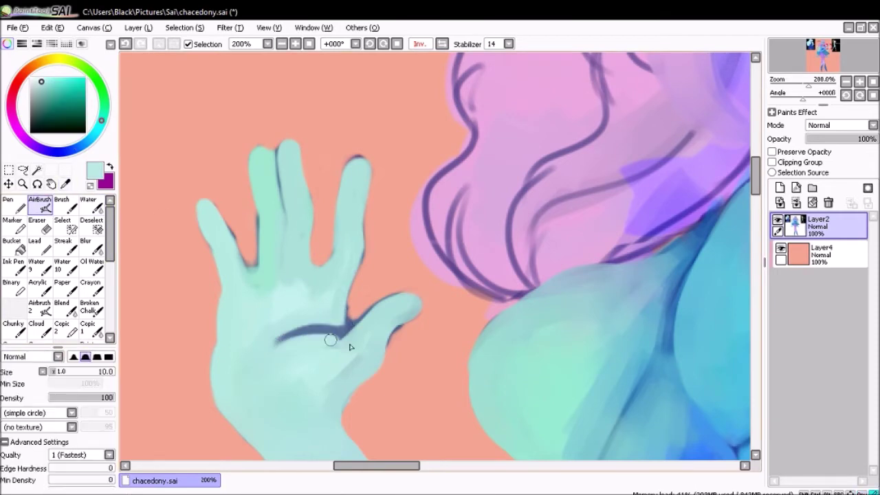
{"action": "key", "text": "h"}
{"action": "key", "text": "h"}
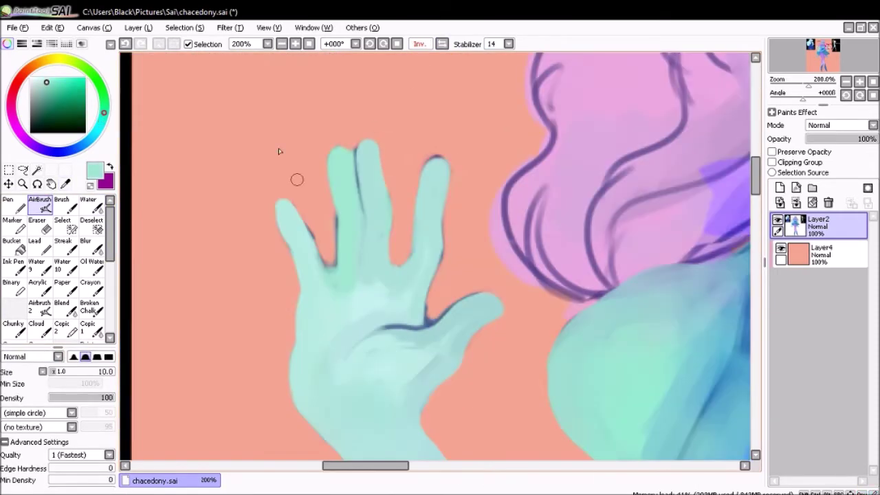
{"action": "left_click", "coordinate": [422, 305], "text": "alt"}
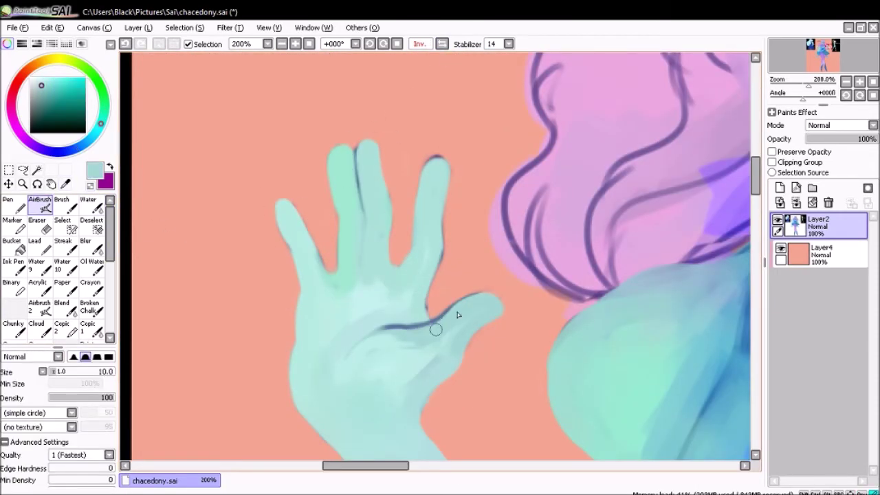
- Sample light blue from the open eye's iris and add a new layer above the painting
{"action": "key", "text": "h"}
{"action": "left_click", "coordinate": [281, 43]}
{"action": "left_click", "coordinate": [295, 43]}
{"action": "left_click", "coordinate": [296, 43]}
{"action": "left_click", "coordinate": [372, 210], "text": "alt"}
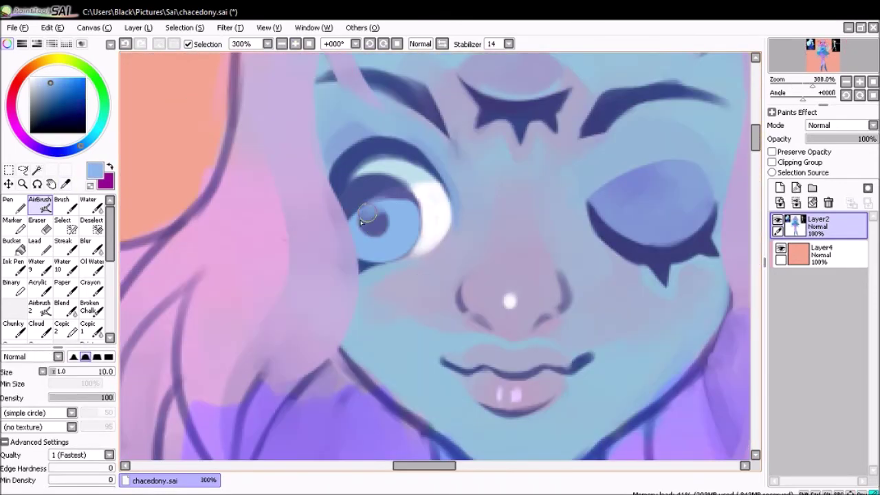
{"action": "left_click", "coordinate": [780, 188]}
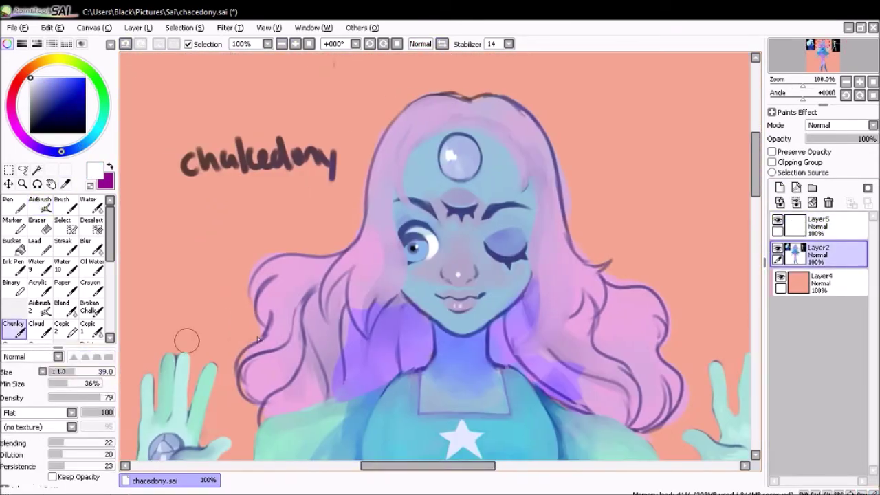
- Paint over the strand lines beside the neck in sampled violet and the gem-hand side's crown outline in sampled lilac
{"action": "left_click", "coordinate": [371, 323], "text": "alt"}
{"action": "mouse_move", "coordinate": [371, 323]}
{"action": "left_mouse_down"}
{"action": "mouse_move", "coordinate": [364, 347]}
{"action": "mouse_move", "coordinate": [323, 344]}
{"action": "left_mouse_up"}
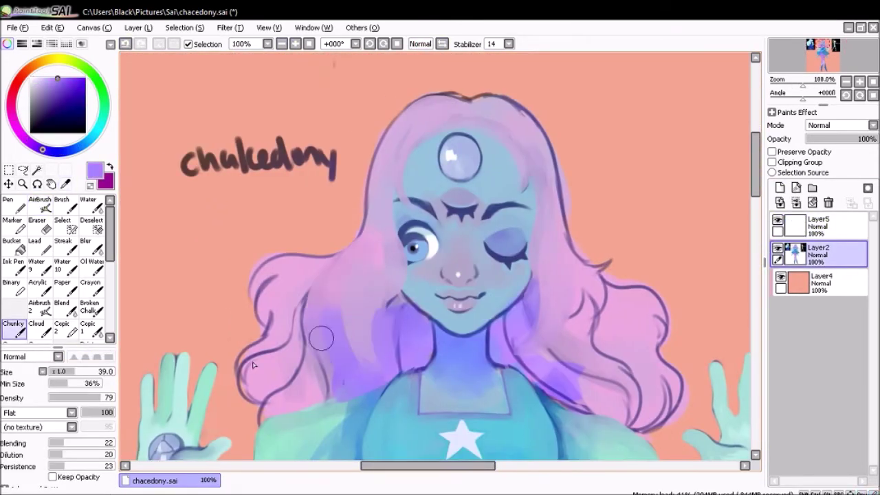
{"action": "left_click", "coordinate": [385, 137], "text": "alt"}
{"action": "left_click_drag", "start_coordinate": [261, 289], "coordinate": [385, 151]}
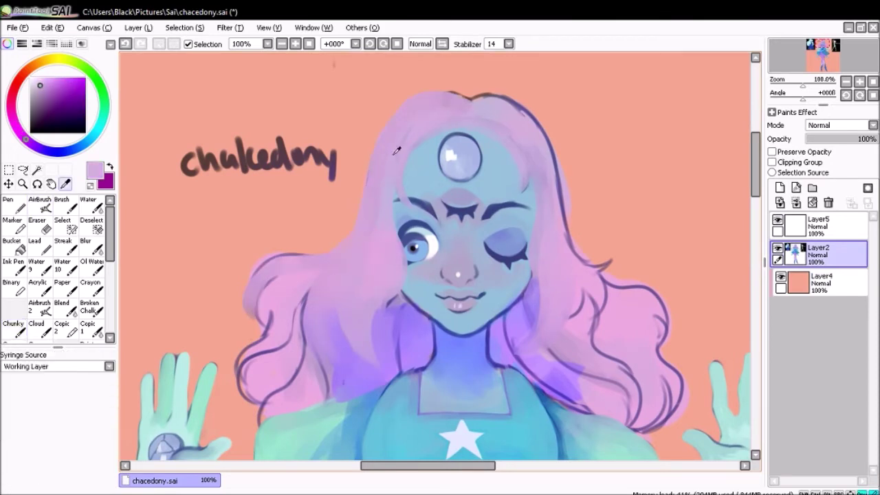
{"action": "key", "text": "h"}
{"action": "scroll", "coordinate": [357, 264], "scroll_direction": "up", "scroll_amount": 3}
{"action": "key", "text": "h"}
{"action": "scroll", "coordinate": [310, 297], "scroll_direction": "down", "scroll_amount": 4}
- Paint over the outer curl outlines on the gem-hand side of the hair with sampled pink and lilac
{"action": "left_click", "coordinate": [310, 296], "text": "alt"}
{"action": "scroll", "coordinate": [310, 296], "scroll_direction": "up", "scroll_amount": 2}
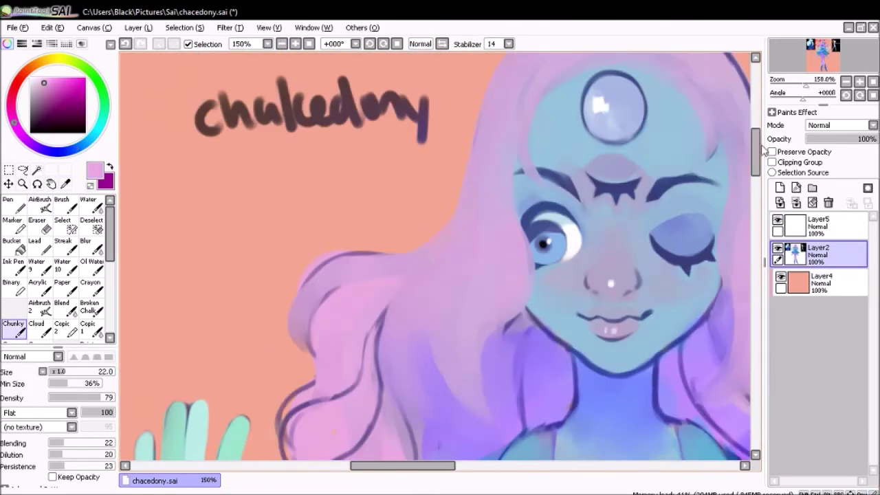
{"action": "scroll", "coordinate": [334, 229], "scroll_direction": "down", "scroll_amount": 3}
{"action": "left_click_drag", "start_coordinate": [303, 316], "coordinate": [417, 126]}
{"action": "left_click", "coordinate": [395, 172], "text": "alt"}
{"action": "left_click", "coordinate": [413, 182], "text": "alt"}
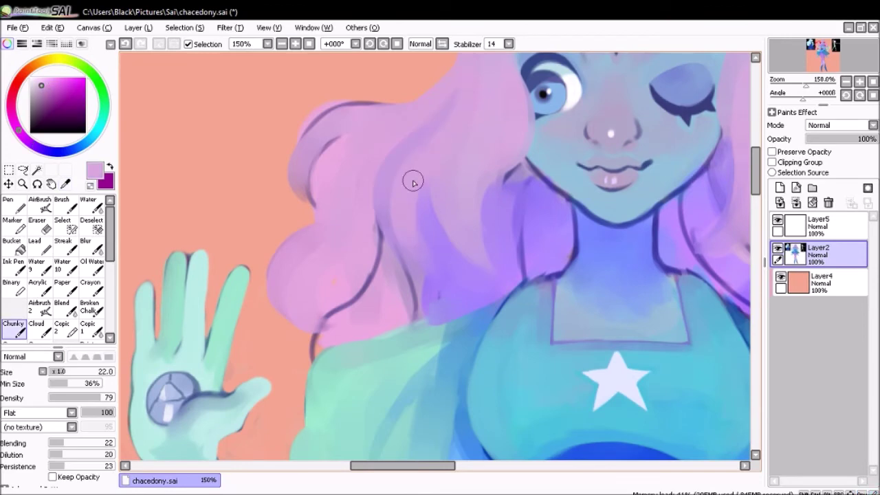
{"action": "left_click_drag", "start_coordinate": [296, 200], "coordinate": [424, 83]}
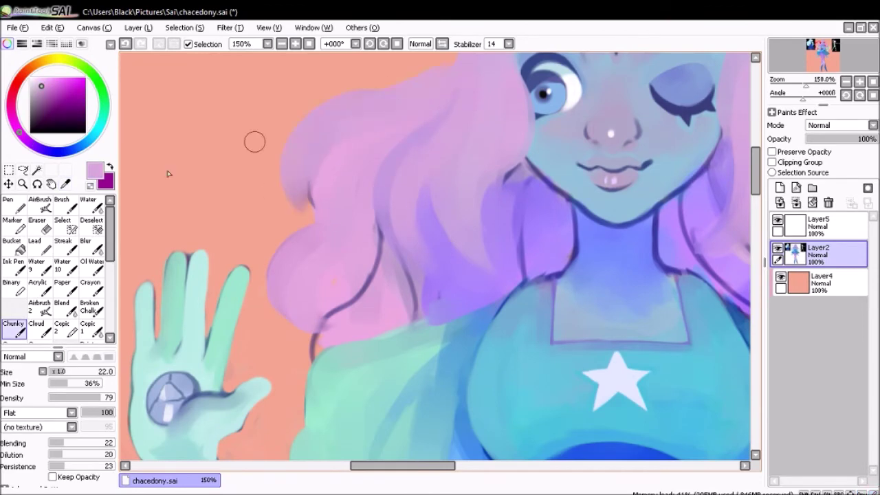
- Cover the lower curl lines on the gem-hand side in pink and extend a pointed lock over the sleeve
{"action": "scroll", "coordinate": [308, 199], "scroll_direction": "down", "scroll_amount": 1}
{"action": "scroll", "coordinate": [471, 126], "scroll_direction": "up", "scroll_amount": 2}
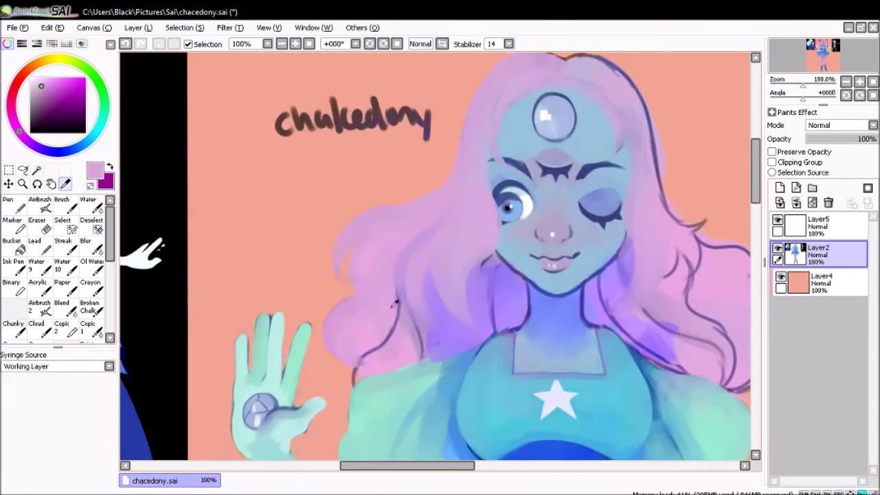
{"action": "scroll", "coordinate": [378, 300], "scroll_direction": "up", "scroll_amount": 1}
{"action": "left_click_drag", "start_coordinate": [334, 316], "coordinate": [346, 390]}
{"action": "left_click", "coordinate": [418, 309], "text": "alt"}
{"action": "key", "text": "]"}
{"action": "left_click_drag", "start_coordinate": [434, 255], "coordinate": [420, 279]}
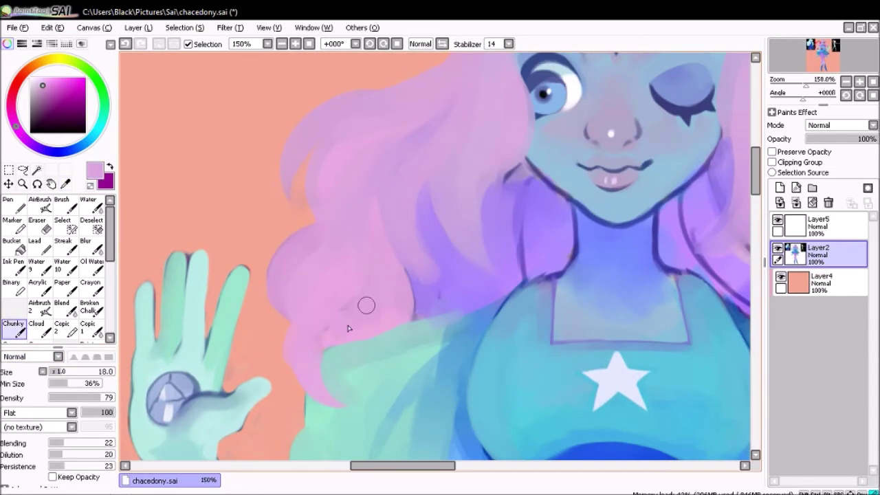
- Paint sampled violet shading through the lower curl and cover the remaining dark strand line above the sleeve
{"action": "scroll", "coordinate": [353, 178], "scroll_direction": "up", "scroll_amount": 1}
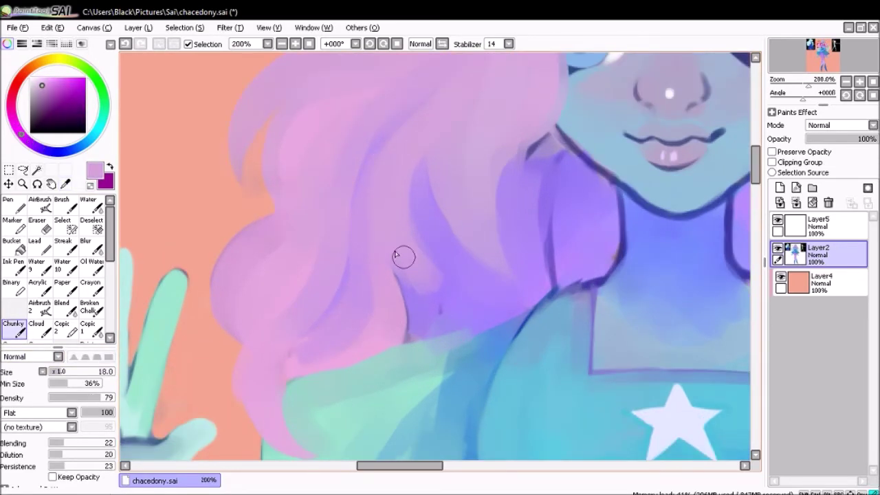
{"action": "left_click", "coordinate": [397, 143], "text": "alt"}
{"action": "scroll", "coordinate": [398, 144], "scroll_direction": "up", "scroll_amount": 1}
{"action": "scroll", "coordinate": [397, 318], "scroll_direction": "down", "scroll_amount": 1}
{"action": "left_click_drag", "start_coordinate": [295, 344], "coordinate": [267, 408]}
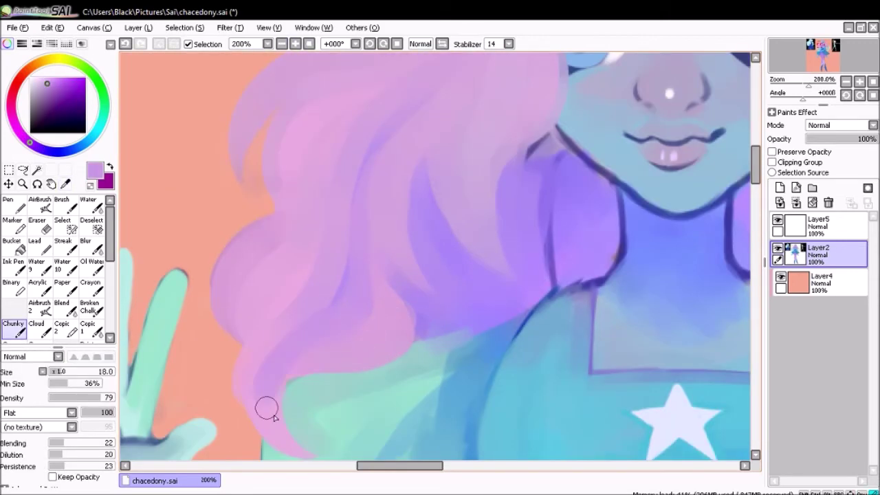
- Paint over the dark lines in the shadowed hair between the gem-hand side curls and the neck with sampled violet
{"action": "left_click", "coordinate": [274, 328], "text": "alt"}
{"action": "scroll", "coordinate": [274, 328], "scroll_direction": "down", "scroll_amount": 1}
{"action": "scroll", "coordinate": [255, 350], "scroll_direction": "up", "scroll_amount": 1}
{"action": "scroll", "coordinate": [293, 51], "scroll_direction": "down", "scroll_amount": 1}
{"action": "scroll", "coordinate": [367, 155], "scroll_direction": "up", "scroll_amount": 1}
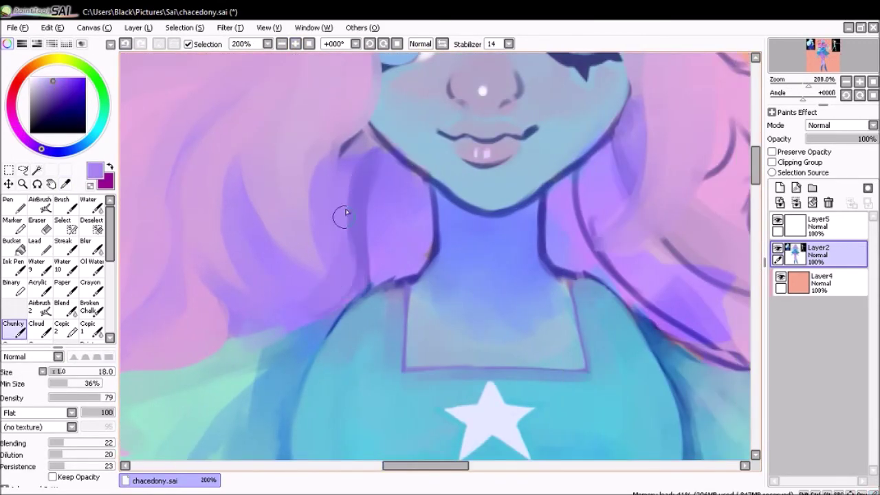
{"action": "left_click_drag", "start_coordinate": [357, 289], "coordinate": [368, 131]}
{"action": "left_click_drag", "start_coordinate": [412, 278], "coordinate": [412, 134]}
{"action": "scroll", "coordinate": [366, 279], "scroll_direction": "down", "scroll_amount": 1}
{"action": "left_click_drag", "start_coordinate": [366, 279], "coordinate": [366, 226]}
{"action": "scroll", "coordinate": [374, 193], "scroll_direction": "down", "scroll_amount": 3}
{"action": "scroll", "coordinate": [374, 206], "scroll_direction": "up", "scroll_amount": 2}
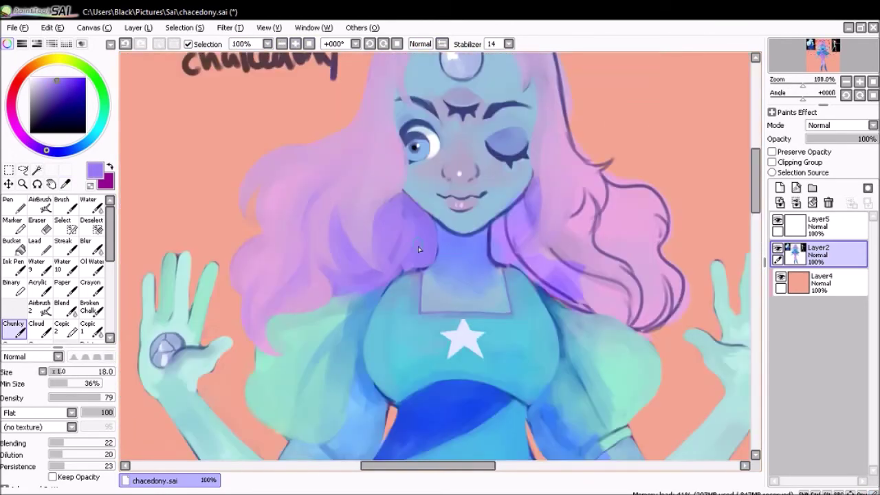
- Paint over the crown and winking-side hair outlines with sampled pink and lilac, shaping the outward flick above the curls
{"action": "mouse_move", "coordinate": [410, 220]}
{"action": "left_mouse_down"}
{"action": "mouse_move", "coordinate": [380, 250]}
{"action": "mouse_move", "coordinate": [456, 279]}
{"action": "mouse_move", "coordinate": [443, 207]}
{"action": "left_mouse_up"}
{"action": "left_click_drag", "start_coordinate": [461, 238], "coordinate": [416, 193]}
{"action": "left_click", "coordinate": [416, 193], "text": "alt"}
{"action": "scroll", "coordinate": [362, 106], "scroll_direction": "up", "scroll_amount": 3}
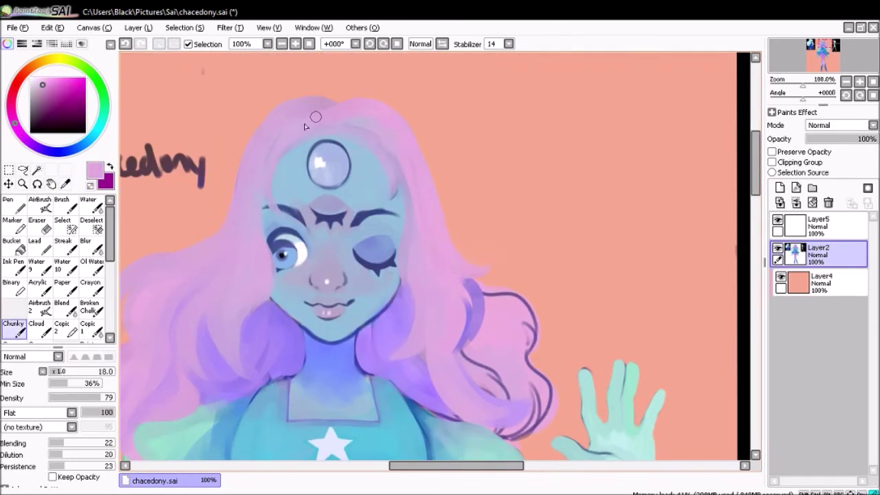
{"action": "left_click", "coordinate": [281, 43]}
{"action": "left_click", "coordinate": [295, 44]}
{"action": "left_click_drag", "start_coordinate": [469, 263], "coordinate": [488, 289]}
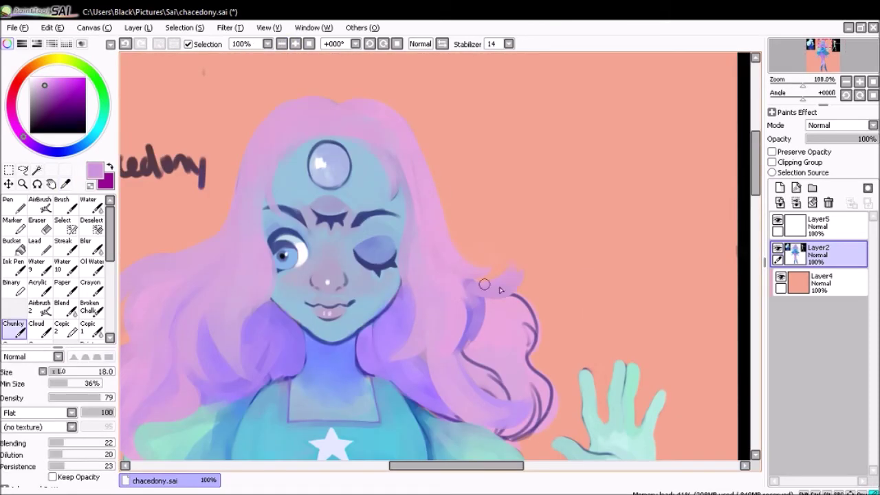
- Paint violet back hair behind the winking side on a new layer beneath the painting and merge the two layers
{"action": "key", "text": "ctrl+shift+n"}
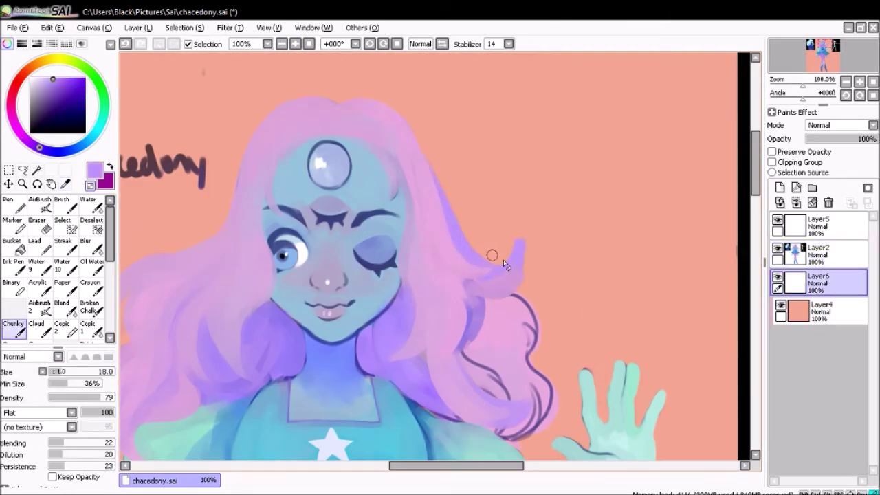
{"action": "scroll", "coordinate": [504, 263], "scroll_direction": "down", "scroll_amount": 2}
{"action": "key", "text": "ctrl+e"}
- Paint over the curl outlines on the winking side with sampled violet and pink, leaving violet shading between the strands
{"action": "left_click", "coordinate": [450, 283], "text": "alt"}
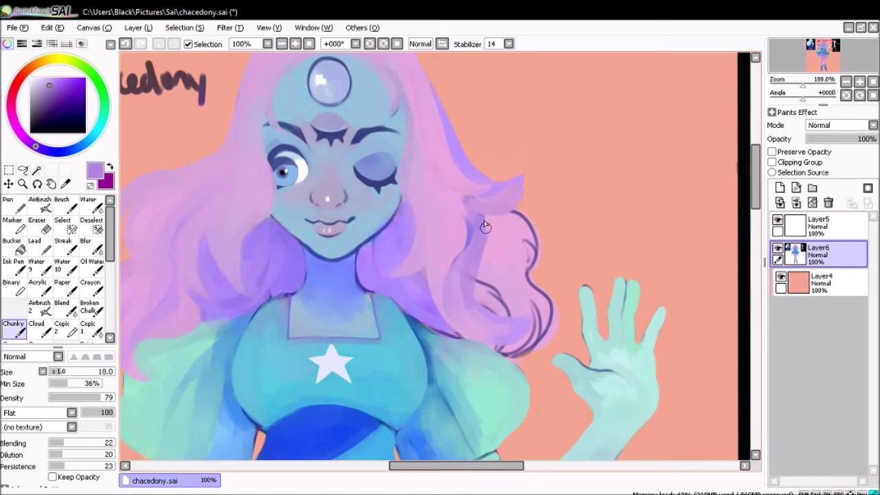
{"action": "left_click", "coordinate": [454, 277], "text": "alt"}
{"action": "key", "text": "h"}
{"action": "left_click_drag", "start_coordinate": [323, 296], "coordinate": [344, 300]}
{"action": "key", "text": "h"}
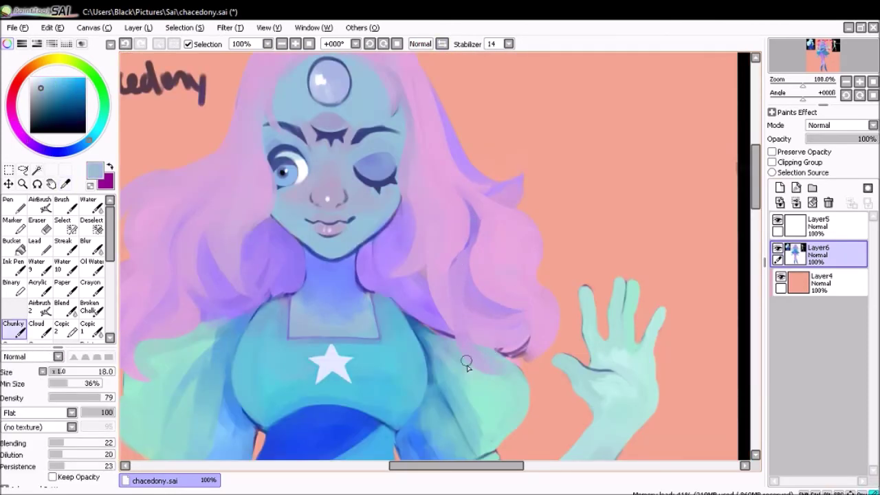
- Cover the lowest curl outlines on the winking side and extend the hair down over the sleeve in pink and violet
{"action": "left_click", "coordinate": [481, 355], "text": "alt"}
{"action": "scroll", "coordinate": [495, 358], "scroll_direction": "down", "scroll_amount": 2}
{"action": "scroll", "coordinate": [495, 357], "scroll_direction": "up", "scroll_amount": 2}
{"action": "mouse_move", "coordinate": [495, 357]}
{"action": "left_mouse_down"}
{"action": "mouse_move", "coordinate": [516, 338]}
{"action": "mouse_move", "coordinate": [534, 351]}
{"action": "mouse_move", "coordinate": [519, 409]}
{"action": "left_mouse_up"}
{"action": "left_click", "coordinate": [516, 338], "text": "alt"}
{"action": "left_click", "coordinate": [515, 383], "text": "alt"}
{"action": "left_click", "coordinate": [530, 323], "text": "alt"}
{"action": "left_click_drag", "start_coordinate": [533, 289], "coordinate": [526, 346]}
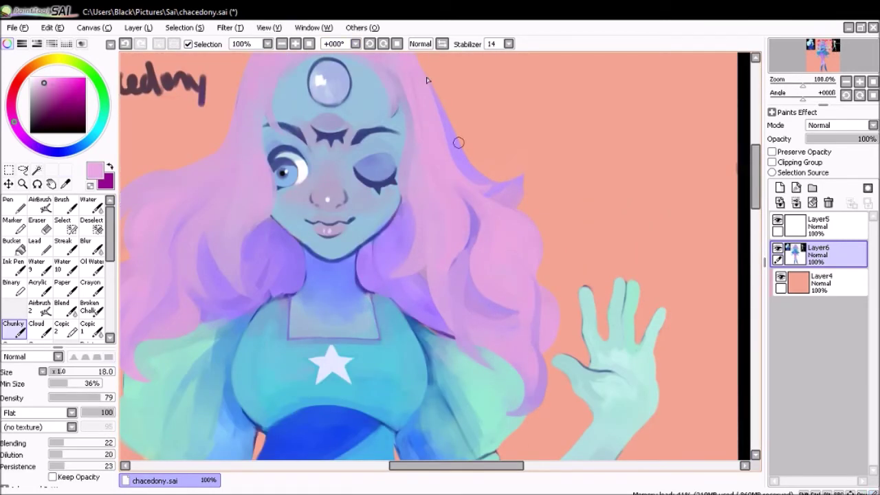
- Add a pointed pink flick to the winking side's outer curls and soften the inner strands with sampled lilac
{"action": "key", "text": "h"}
{"action": "key", "text": "h"}
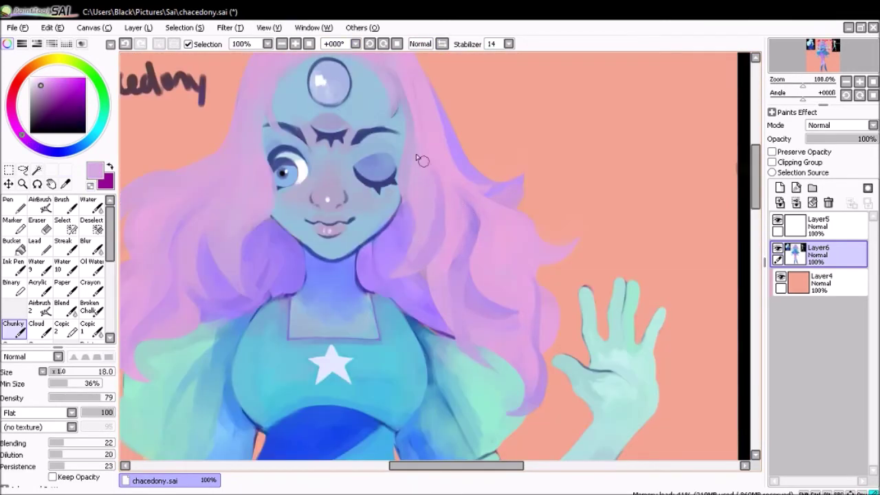
{"action": "left_click", "coordinate": [403, 278], "text": "alt"}
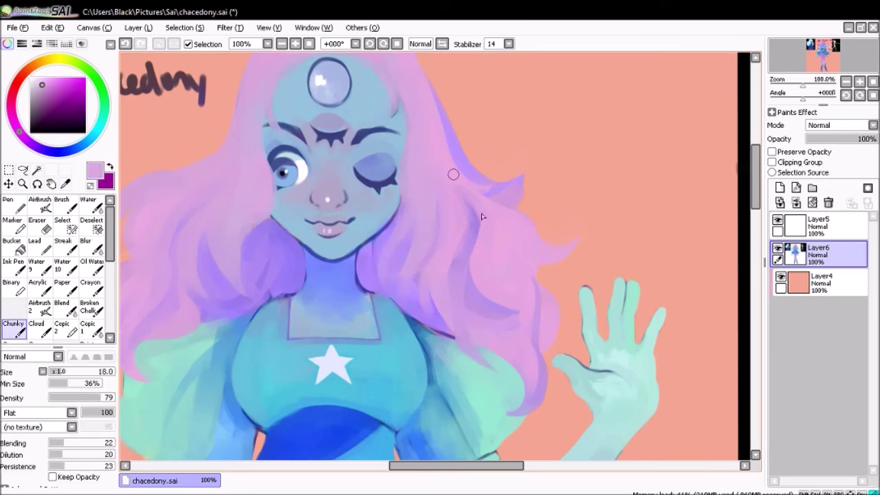
{"action": "left_click", "coordinate": [481, 242], "text": "alt"}
{"action": "key", "text": "Page_Down"}
{"action": "key", "text": "Page_Down"}
{"action": "key", "text": "Page_Down"}
{"action": "key", "text": "Page_Up"}
{"action": "key", "text": "Page_Up"}
{"action": "key", "text": "Page_Up"}
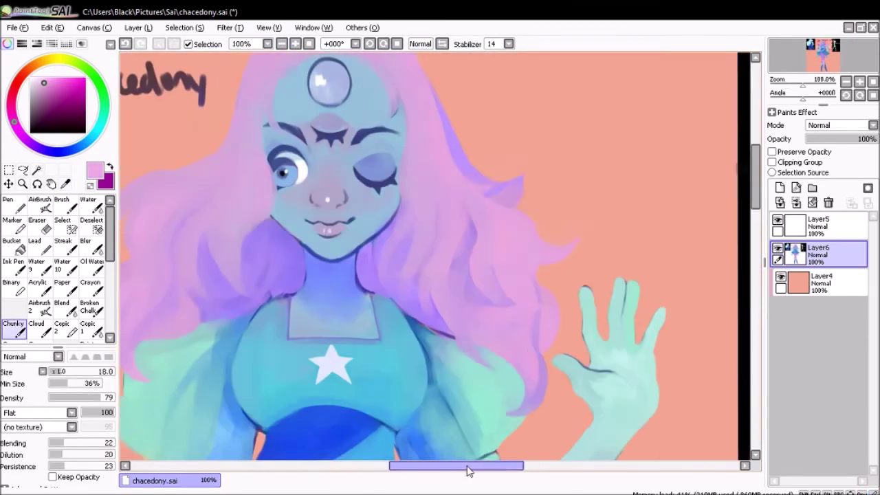
{"action": "key", "text": "b"}
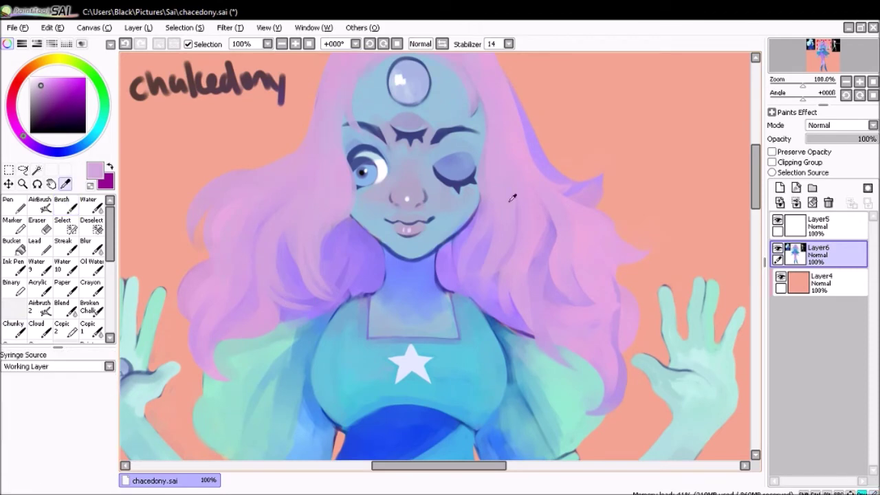
- Add small flicks and blend the winking-side curls with sampled pinks using the Chunky brush at size 36
{"action": "left_click", "coordinate": [546, 252], "text": "alt"}
{"action": "left_click", "coordinate": [555, 220], "text": "alt"}
{"action": "key", "text": "Page_Down"}
{"action": "key", "text": "Page_Down"}
{"action": "key", "text": "Page_Down"}
{"action": "key", "text": "Page_Up"}
{"action": "key", "text": "Page_Up"}
{"action": "key", "text": "Page_Up"}
{"action": "key", "text": "c"}
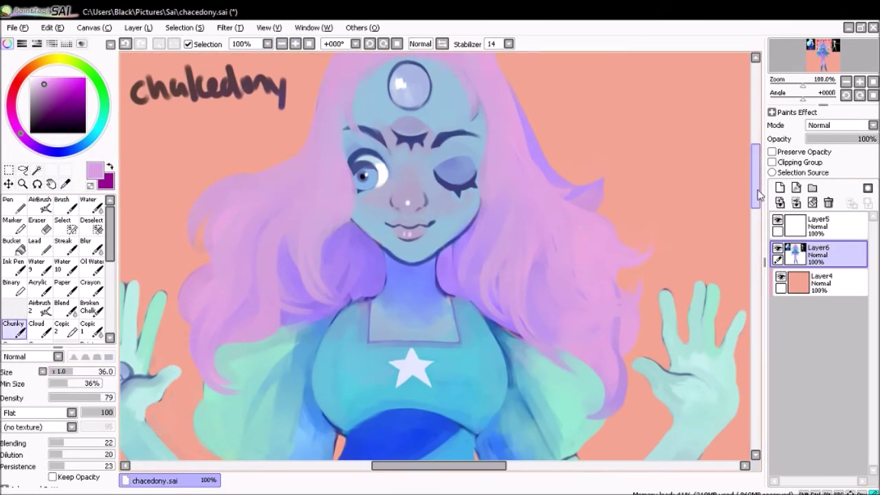
- Refine the forehead eye's lash line with sampled navy and lavender using the Airbrush at size 2.8
{"action": "key", "text": "Page_Up"}
{"action": "key", "text": "Page_Up"}
{"action": "key", "text": "v"}
{"action": "scroll", "coordinate": [549, 160], "scroll_direction": "up", "scroll_amount": 3}
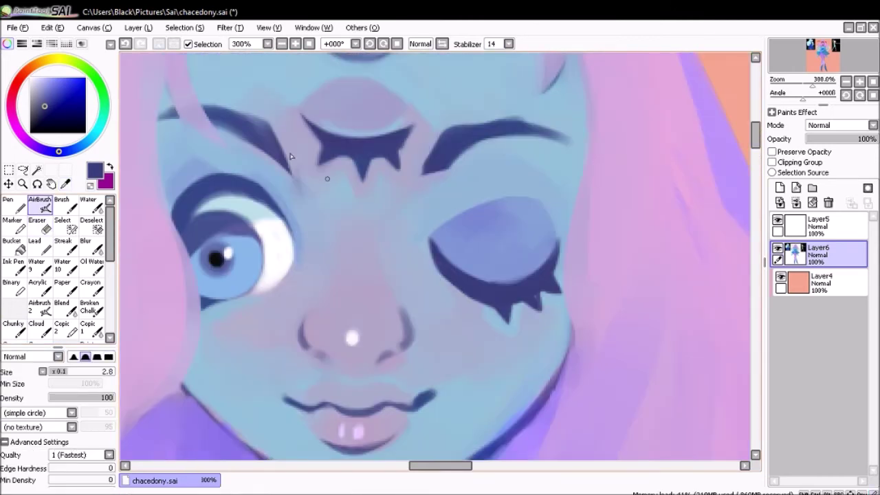
{"action": "left_click", "coordinate": [406, 129], "text": "alt"}
{"action": "left_click", "coordinate": [410, 118], "text": "alt"}
{"action": "key", "text": "Page_Down"}
{"action": "key", "text": "Page_Down"}
{"action": "key", "text": "Page_Down"}
{"action": "key", "text": "Page_Down"}
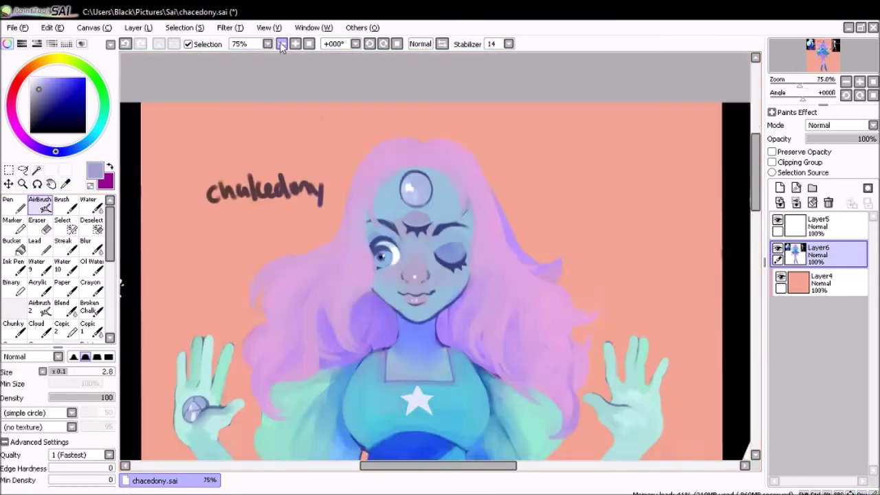
- Sample light blue for the lower hands with the Chunky brush at size 16
{"action": "key", "text": "Page_Up"}
{"action": "key", "text": "Page_Up"}
{"action": "key", "text": "Page_Up"}
{"action": "key", "text": "c"}
{"action": "left_click", "coordinate": [427, 142], "text": "alt"}
{"action": "key", "text": "Page_Down"}
{"action": "key", "text": "Page_Down"}
{"action": "key", "text": "Page_Down"}
{"action": "key", "text": "Page_Down"}
{"action": "scroll", "coordinate": [440, 261], "scroll_direction": "down", "scroll_amount": 5}
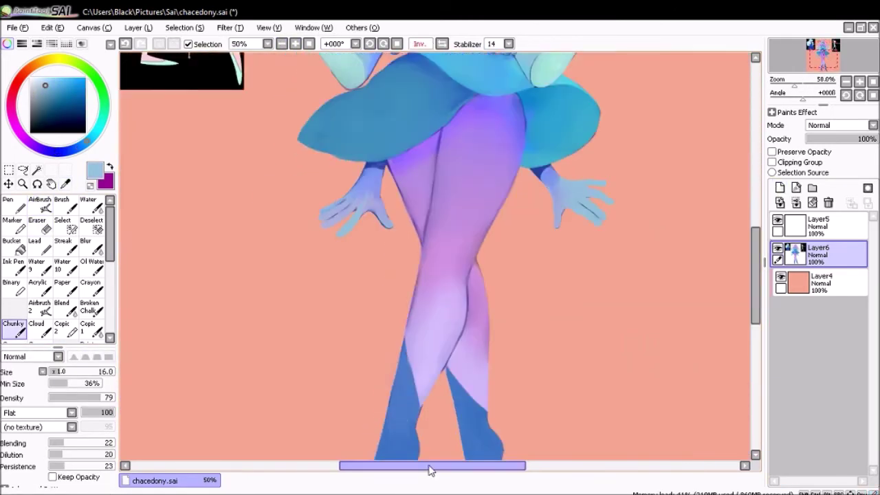
{"action": "scroll", "coordinate": [440, 261], "scroll_direction": "up", "scroll_amount": 2}
{"action": "key", "text": "Page_Up"}
{"action": "key", "text": "Page_Up"}
{"action": "key", "text": "Page_Up"}
- Paint over the finger outlines of the lower hand on the gem-hand side and trim its edges with the Airbrush
{"action": "key", "text": "v"}
{"action": "left_click", "coordinate": [393, 279], "text": "alt"}
{"action": "left_click_drag", "start_coordinate": [395, 281], "coordinate": [453, 328]}
{"action": "key", "text": "h"}
{"action": "key", "text": "h"}
{"action": "key", "text": "w"}
{"action": "left_click_drag", "start_coordinate": [365, 252], "coordinate": [444, 222]}
{"action": "key", "text": "v"}
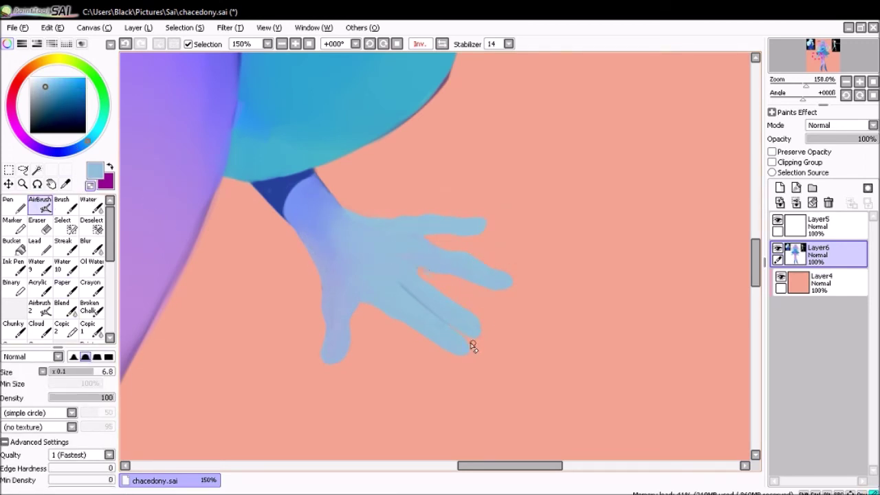
- Erase the uppermost finger of the lower hand on the gem-hand side with the transparent Airbrush at size 6.8
{"action": "key", "text": "h"}
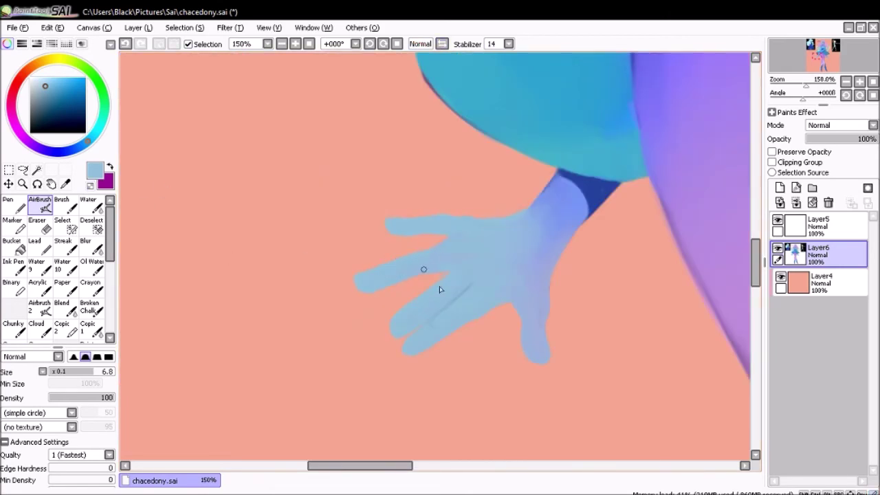
{"action": "scroll", "coordinate": [450, 280], "scroll_direction": "down", "scroll_amount": 3}
{"action": "key", "text": "h"}
{"action": "scroll", "coordinate": [451, 280], "scroll_direction": "up", "scroll_amount": 4}
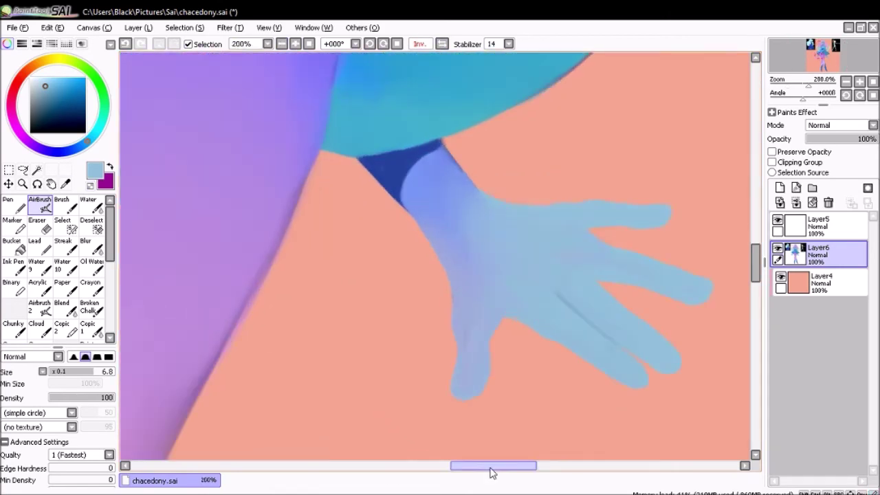
{"action": "key", "text": "h"}
{"action": "mouse_move", "coordinate": [440, 288]}
{"action": "left_mouse_down"}
{"action": "mouse_move", "coordinate": [479, 255]}
{"action": "mouse_move", "coordinate": [326, 238]}
{"action": "mouse_move", "coordinate": [505, 251]}
{"action": "left_mouse_up"}
{"action": "key", "text": "ctrl+t"}
{"action": "key", "text": "Return"}
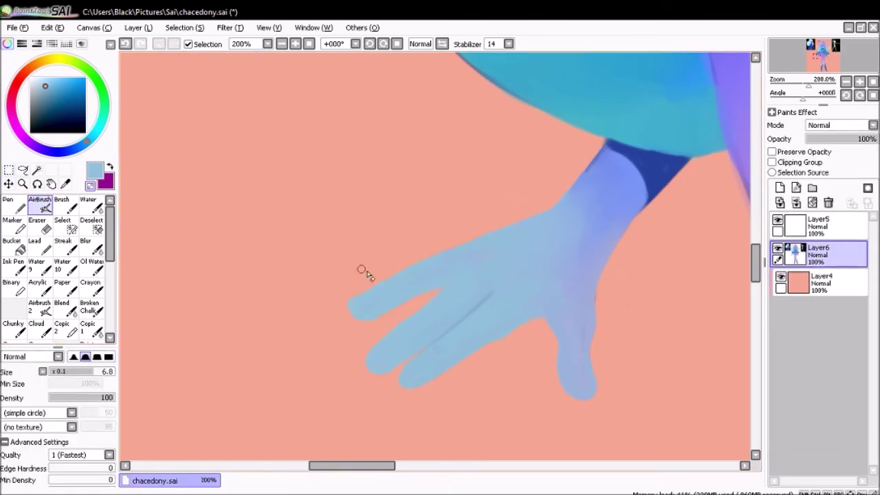
- Repaint the erased finger in sampled blue on a new layer beneath the painting and merge the layers
{"action": "key", "text": "h"}
{"action": "left_click", "coordinate": [408, 269], "text": "alt"}
{"action": "key", "text": "ctrl+shift+n"}
{"action": "key", "text": "h"}
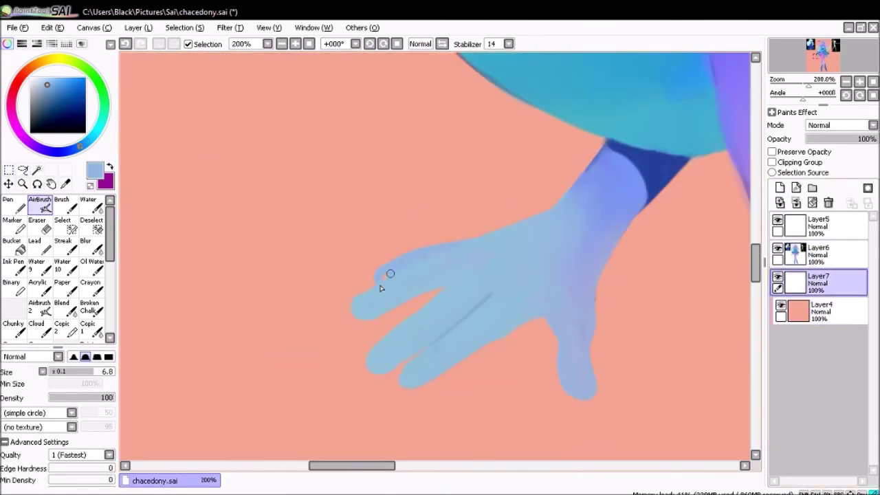
{"action": "scroll", "coordinate": [440, 261], "scroll_direction": "down", "scroll_amount": 4}
{"action": "scroll", "coordinate": [413, 207], "scroll_direction": "up", "scroll_amount": 4}
{"action": "key", "text": "ctrl+e"}
- Paint over the other lower hand's thumb and palm outlines in sampled blues and redraw the finger gaps in darker blue
{"action": "left_click", "coordinate": [389, 261], "text": "alt"}
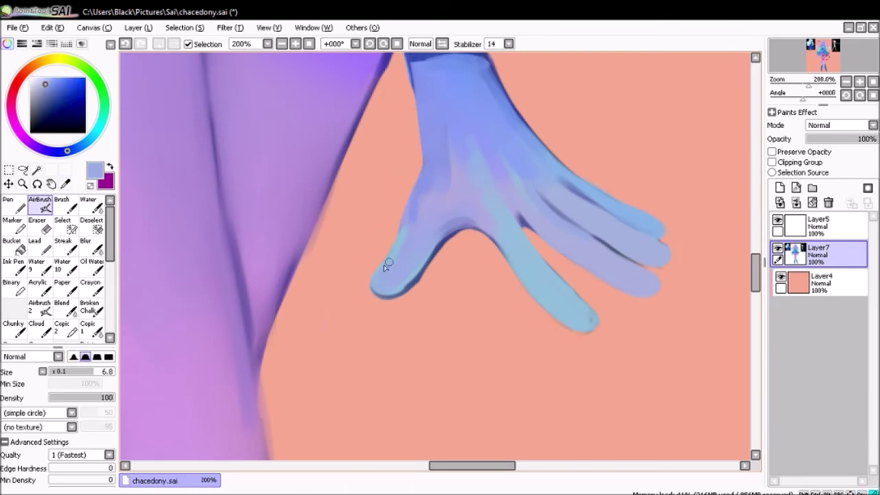
{"action": "left_click", "coordinate": [522, 199], "text": "alt"}
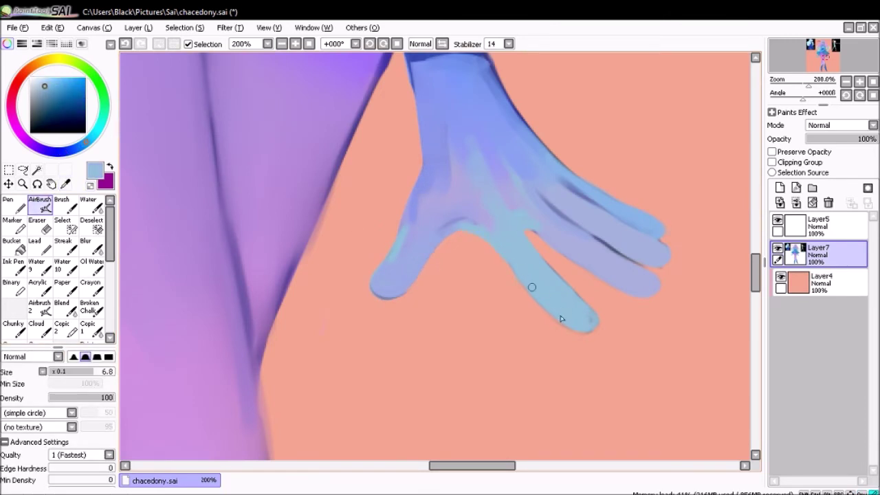
{"action": "left_click", "coordinate": [644, 268], "text": "alt"}
{"action": "left_click", "coordinate": [609, 240], "text": "alt"}
{"action": "left_click_drag", "start_coordinate": [581, 200], "coordinate": [627, 236]}
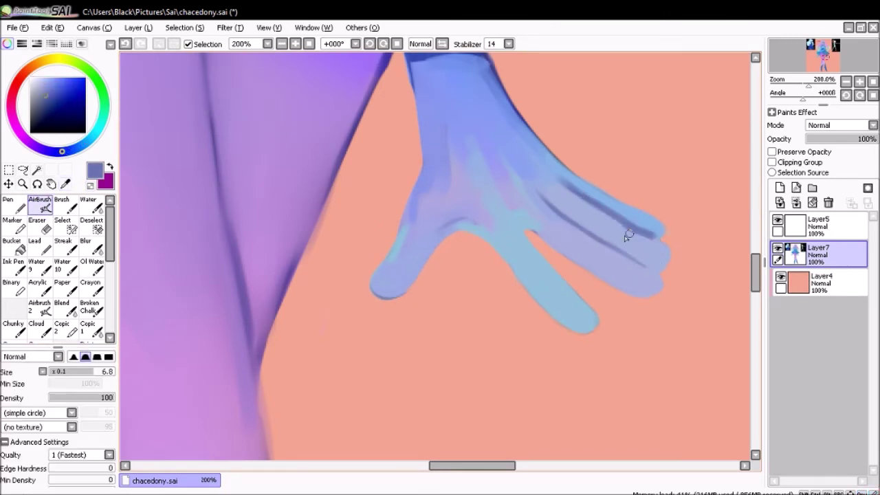
- Cover that hand's outer finger and wrist outline with sampled light blue and blue, finishing with the Chunky brush
{"action": "key", "text": "h"}
{"action": "left_click", "coordinate": [314, 229], "text": "alt"}
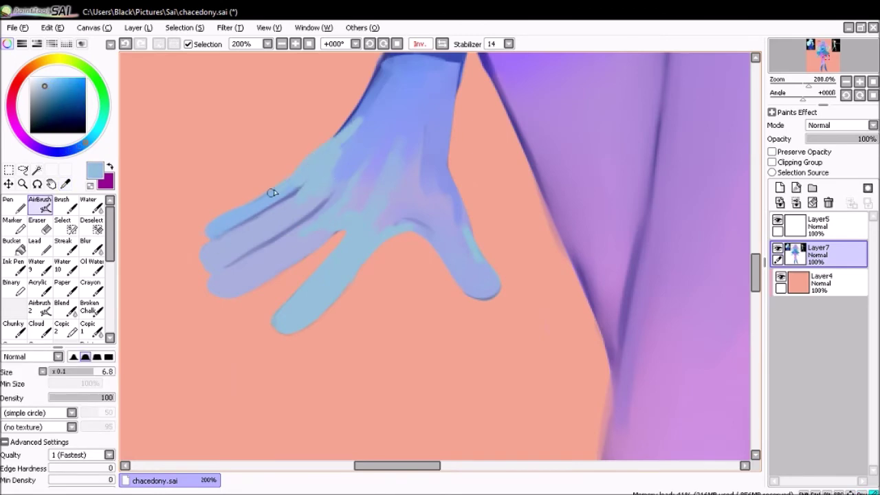
{"action": "key", "text": "c"}
{"action": "left_click", "coordinate": [330, 167], "text": "alt"}
{"action": "scroll", "coordinate": [393, 220], "scroll_direction": "down", "scroll_amount": 6}
{"action": "key", "text": "h"}
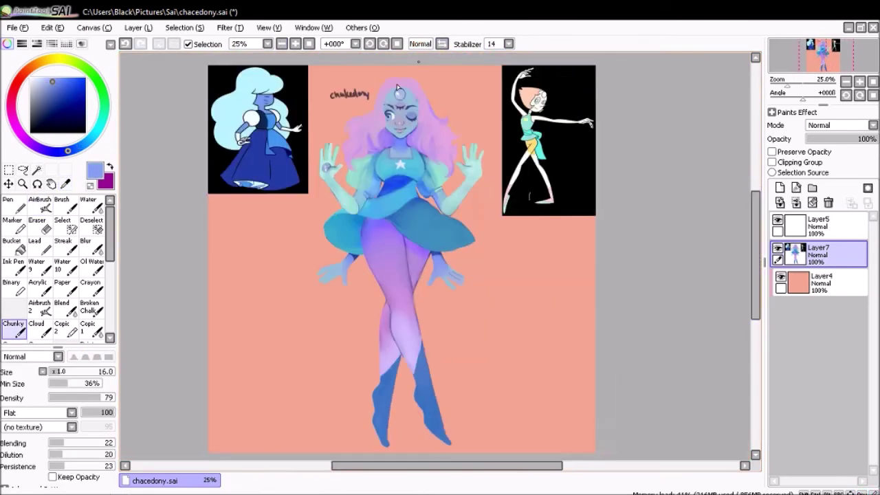
- Paint over the legs' contours in sampled lilac and purple tones with the Chunky brush at size 39
{"action": "scroll", "coordinate": [397, 88], "scroll_direction": "up", "scroll_amount": 2}
{"action": "left_click", "coordinate": [351, 334], "text": "alt"}
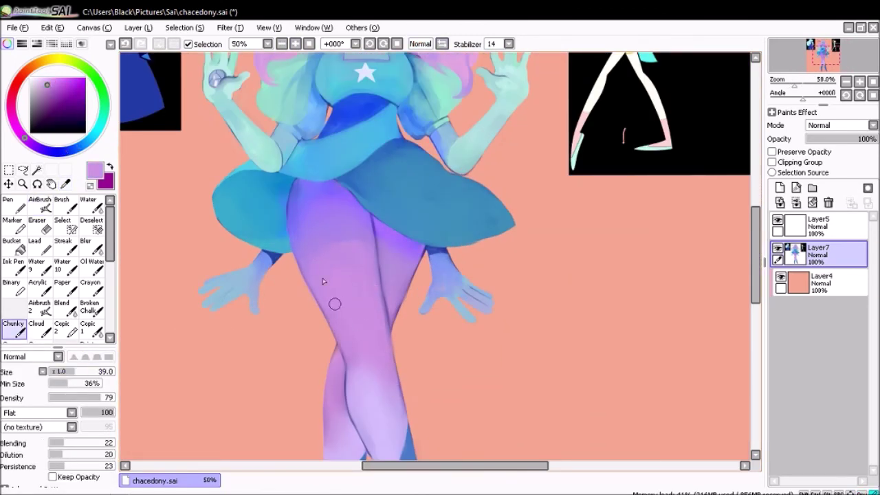
{"action": "key", "text": "b"}
{"action": "scroll", "coordinate": [338, 236], "scroll_direction": "down", "scroll_amount": 4}
{"action": "left_click", "coordinate": [379, 317], "text": "alt"}
{"action": "left_click", "coordinate": [391, 244], "text": "alt"}
{"action": "scroll", "coordinate": [311, 78], "scroll_direction": "down", "scroll_amount": 3}
{"action": "scroll", "coordinate": [324, 124], "scroll_direction": "up", "scroll_amount": 1}
- Erase both black-backed reference pictures beside the character from the painting layer, enlarging the Eraser to size 100
{"action": "key", "text": "e"}
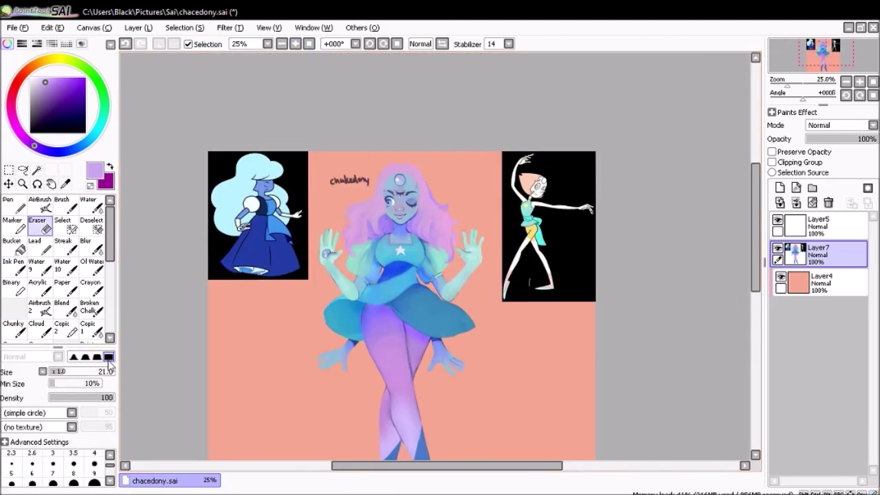
{"action": "left_click_drag", "start_coordinate": [296, 206], "coordinate": [174, 227]}
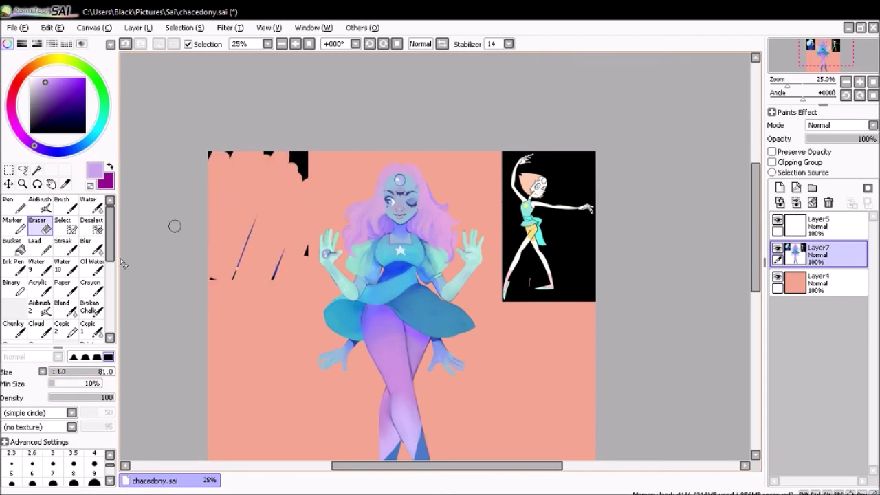
{"action": "mouse_move", "coordinate": [269, 214]}
{"action": "left_mouse_down"}
{"action": "mouse_move", "coordinate": [522, 227]}
{"action": "mouse_move", "coordinate": [578, 308]}
{"action": "mouse_move", "coordinate": [591, 289]}
{"action": "left_mouse_up"}
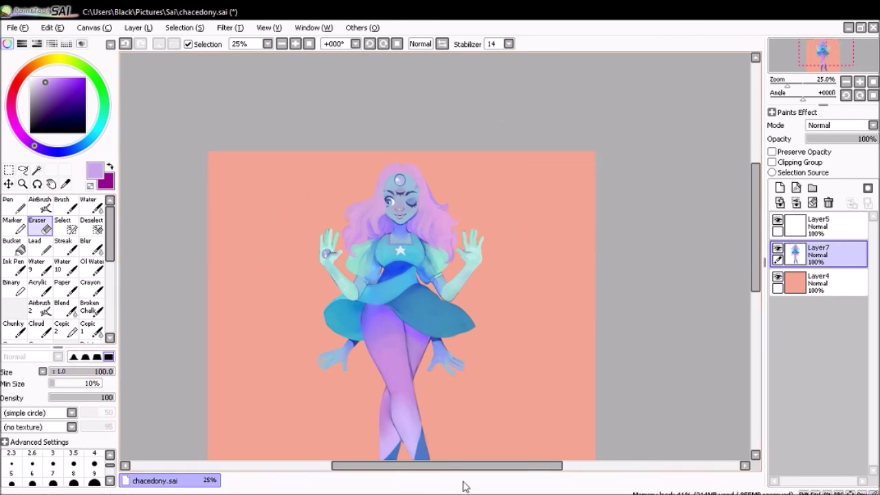
- Preserve the painting layer's opacity and smooth the raised gem-hand arm with the Blend brush at size 39
{"action": "scroll", "coordinate": [465, 453], "scroll_direction": "up", "scroll_amount": 2}
{"action": "left_click", "coordinate": [313, 364], "text": "alt"}
{"action": "key", "text": "ctrl+z"}
{"action": "key", "text": "b"}
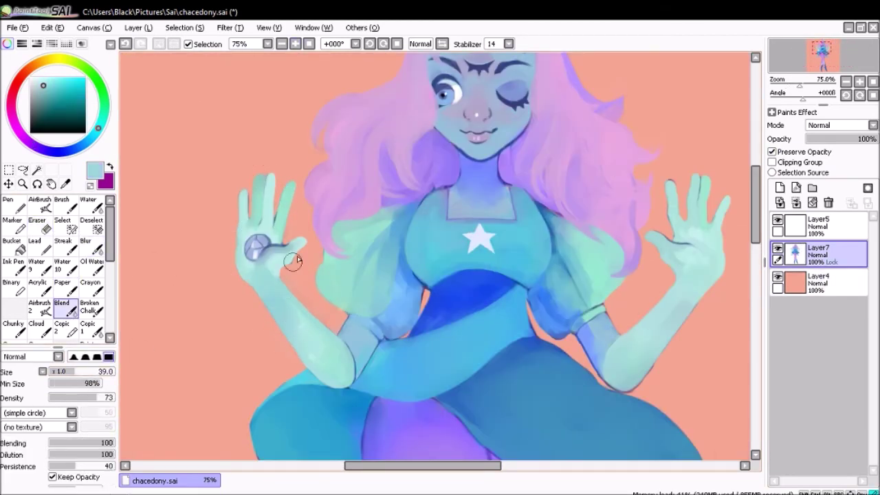
{"action": "left_click_drag", "start_coordinate": [350, 365], "coordinate": [195, 244]}
{"action": "left_click_drag", "start_coordinate": [410, 474], "coordinate": [418, 474]}
- Blend the dark blue shading beneath the skirt into the lower arms with the Blend brush at size 44
{"action": "scroll", "coordinate": [440, 261], "scroll_direction": "down", "scroll_amount": 3}
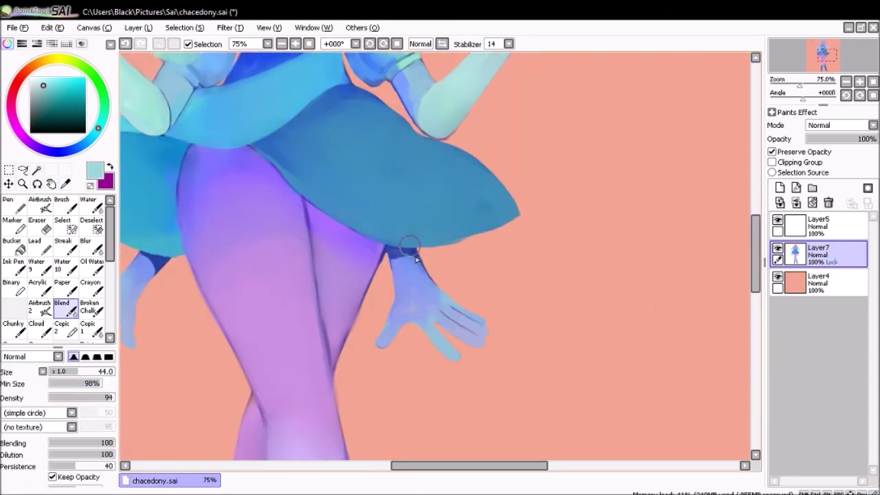
{"action": "scroll", "coordinate": [385, 357], "scroll_direction": "left", "scroll_amount": 2}
{"action": "scroll", "coordinate": [300, 200], "scroll_direction": "up", "scroll_amount": 1}
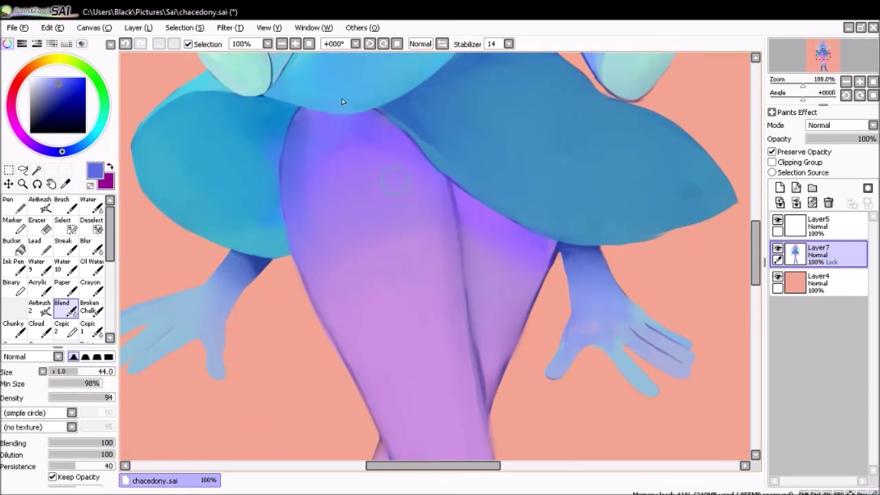
{"action": "scroll", "coordinate": [342, 102], "scroll_direction": "down", "scroll_amount": 6}
- Shift the background layer to a pinker tone and select a full-height vertical strip around the character
{"action": "key", "text": "c"}
{"action": "scroll", "coordinate": [748, 275], "scroll_direction": "down", "scroll_amount": 4}
{"action": "scroll", "coordinate": [748, 275], "scroll_direction": "up", "scroll_amount": 2}
{"action": "left_click", "coordinate": [281, 43]}
{"action": "left_click", "coordinate": [818, 281]}
{"action": "key", "text": "ctrl+t"}
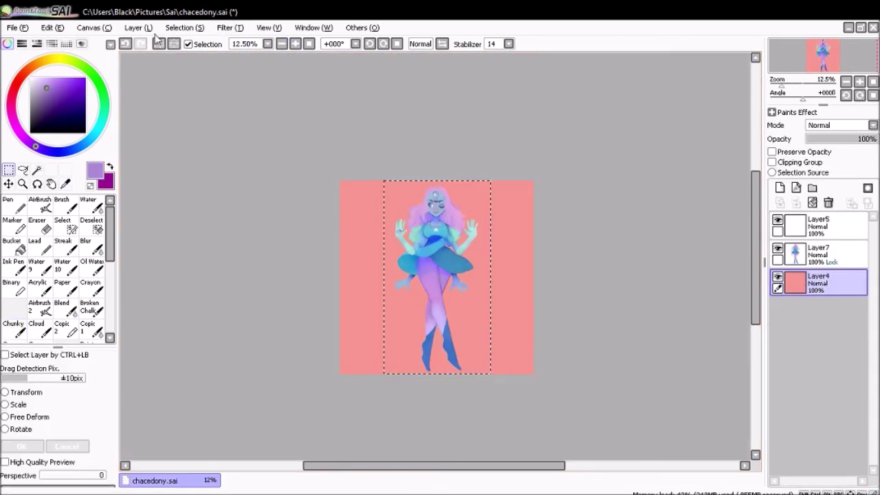
- Crop the canvas to the selected strip and fade the pink background into a lighter peach toward its lower part
{"action": "scroll", "coordinate": [267, 153], "scroll_direction": "up", "scroll_amount": 3}
{"action": "scroll", "coordinate": [268, 154], "scroll_direction": "down", "scroll_amount": 1}
{"action": "key", "text": "c"}
{"action": "scroll", "coordinate": [441, 275], "scroll_direction": "down", "scroll_amount": 2}
{"action": "mouse_move", "coordinate": [392, 330]}
{"action": "left_mouse_down"}
{"action": "mouse_move", "coordinate": [487, 299]}
{"action": "mouse_move", "coordinate": [491, 271]}
{"action": "mouse_move", "coordinate": [373, 205]}
{"action": "left_mouse_up"}
{"action": "key", "text": "alt"}
{"action": "left_click", "coordinate": [399, 288], "text": "alt"}
- Add a new layer above the background and scatter small white star dots with the Airbrush at size 6.8
{"action": "scroll", "coordinate": [746, 266], "scroll_direction": "up", "scroll_amount": 3}
{"action": "key", "text": "ctrl+shift+n"}
{"action": "key", "text": "v"}
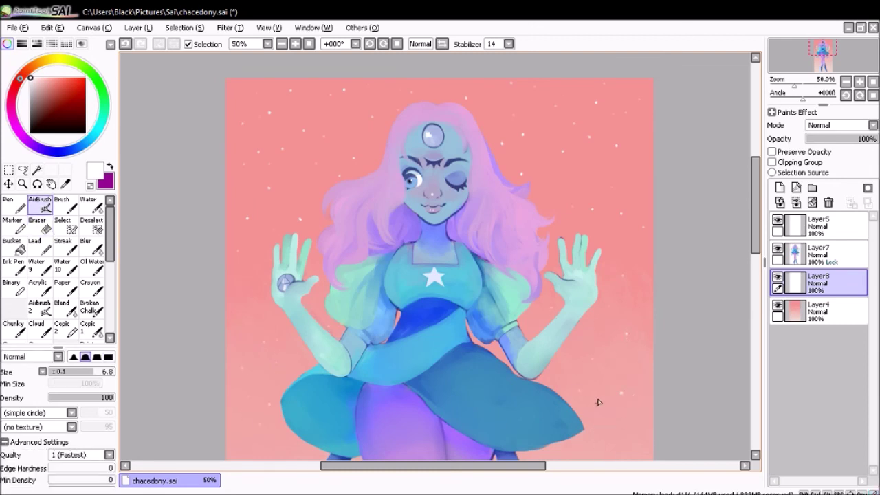
- Draw larger four-pointed white sparkles near the background's upper corner and beside the lower hand opposite the gem hand
{"action": "scroll", "coordinate": [598, 403], "scroll_direction": "down", "scroll_amount": 3}
{"action": "scroll", "coordinate": [388, 145], "scroll_direction": "down", "scroll_amount": 1}
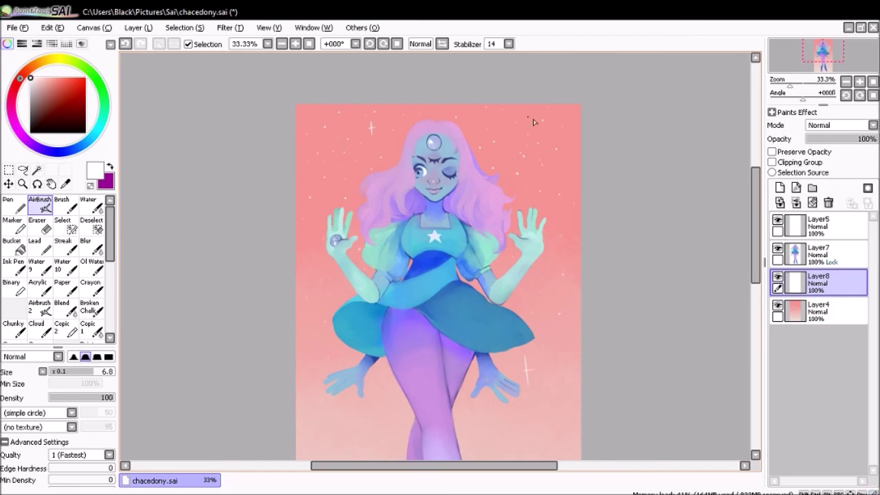
{"action": "scroll", "coordinate": [534, 122], "scroll_direction": "down", "scroll_amount": 1}
{"action": "scroll", "coordinate": [404, 215], "scroll_direction": "up", "scroll_amount": 3}
{"action": "scroll", "coordinate": [291, 54], "scroll_direction": "down", "scroll_amount": 3}
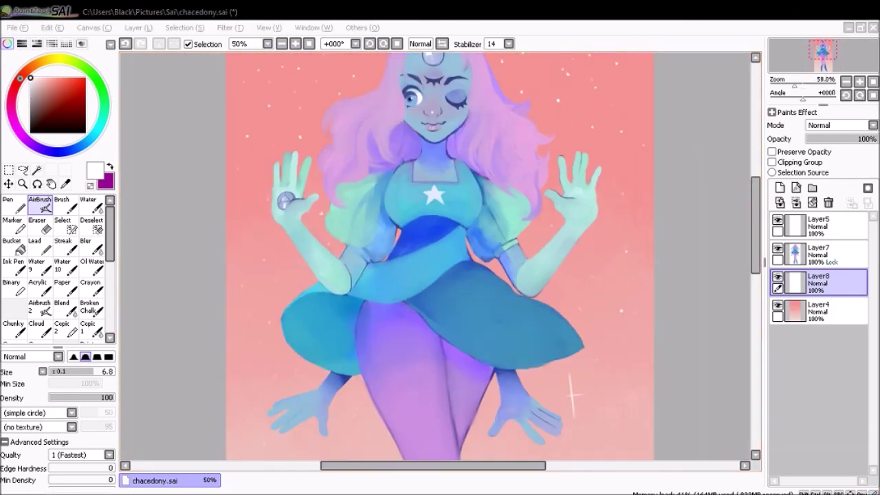